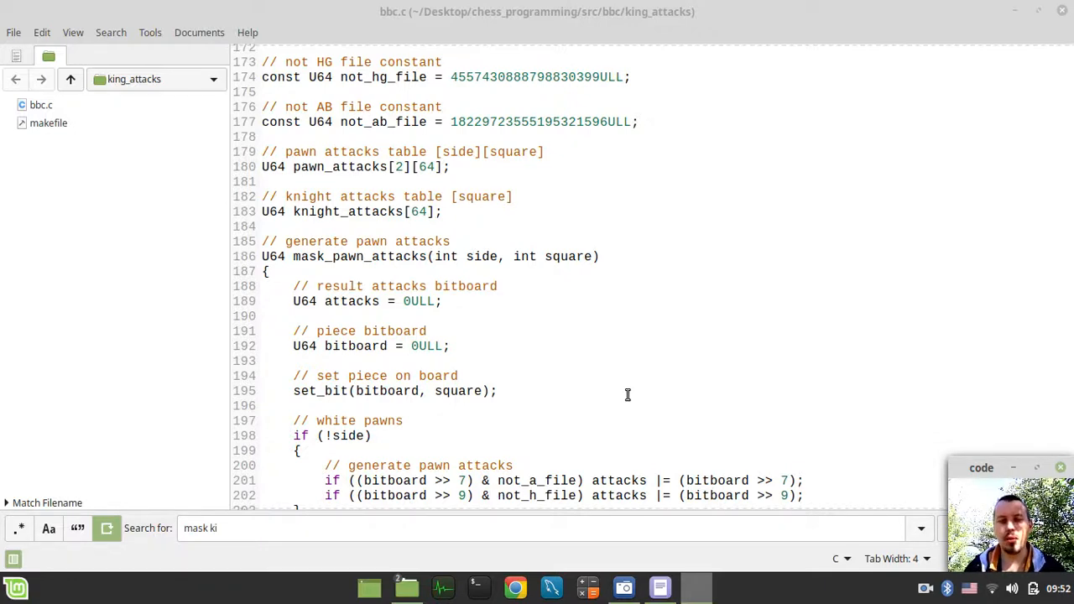
Add the comment // king attacks table [square] and declare U64 king_attacks[64]; below knight_attacks.
click(453, 214)
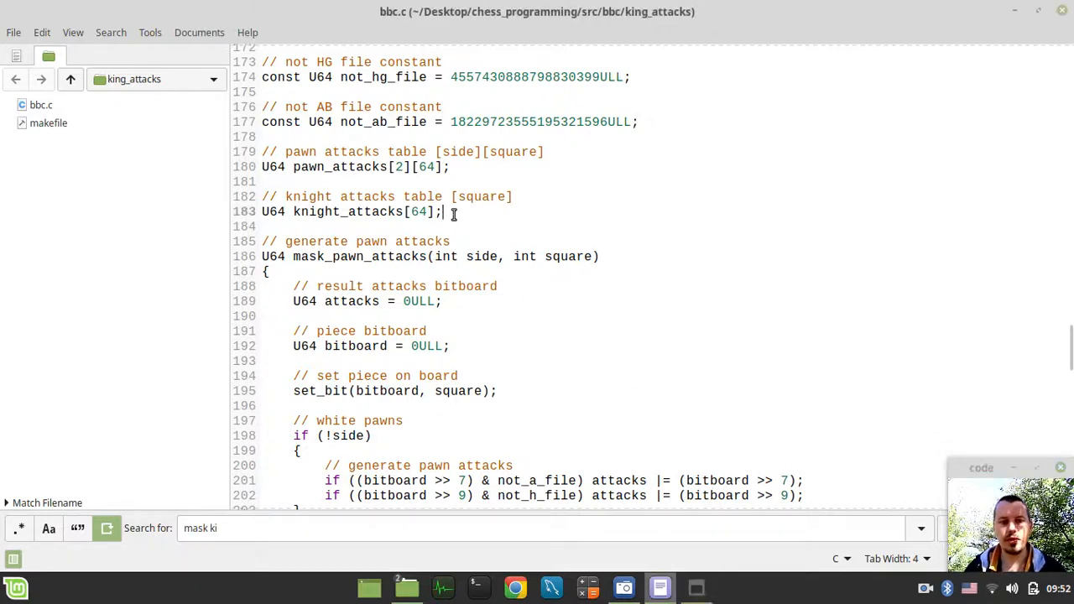
key(Return)
key(Return)
text(//)
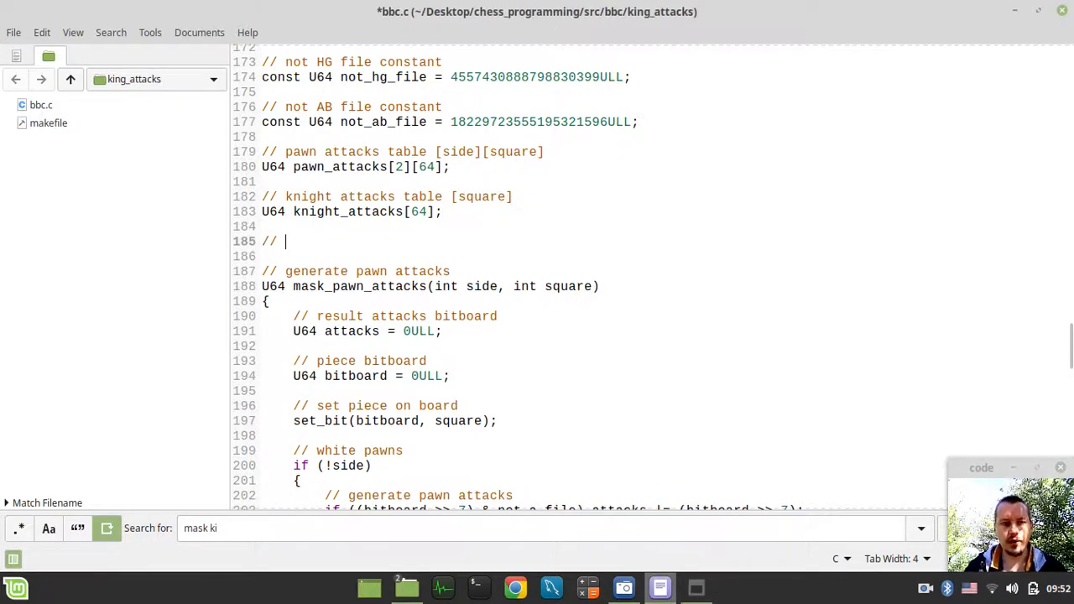
text(king attacks table)
key(Return)
text(U64 )
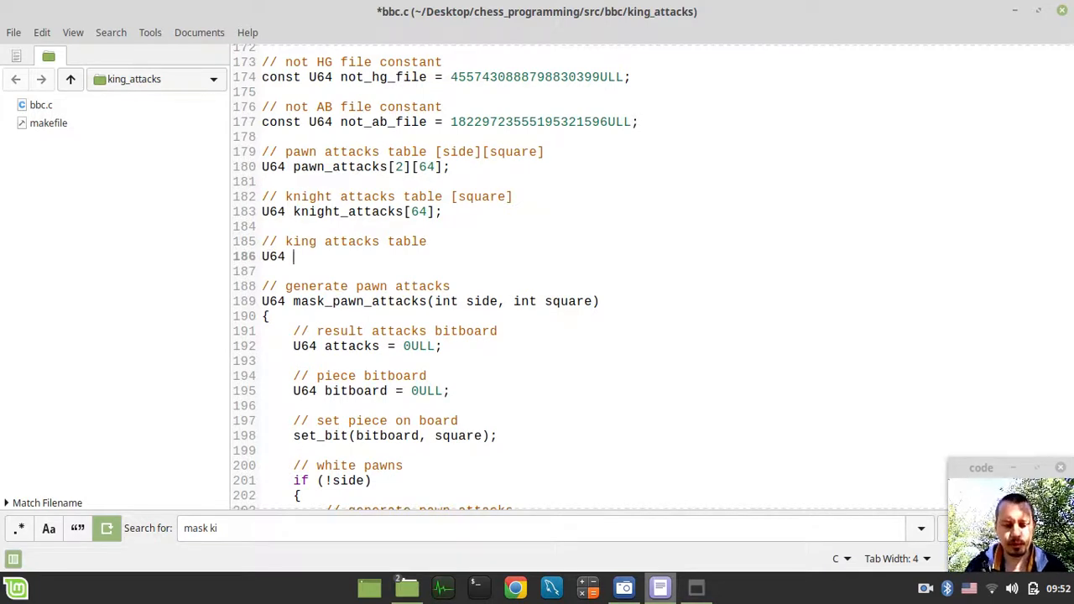
text(king_attacks[])
key(Up)
text([square)
key(Down)
key(Left)
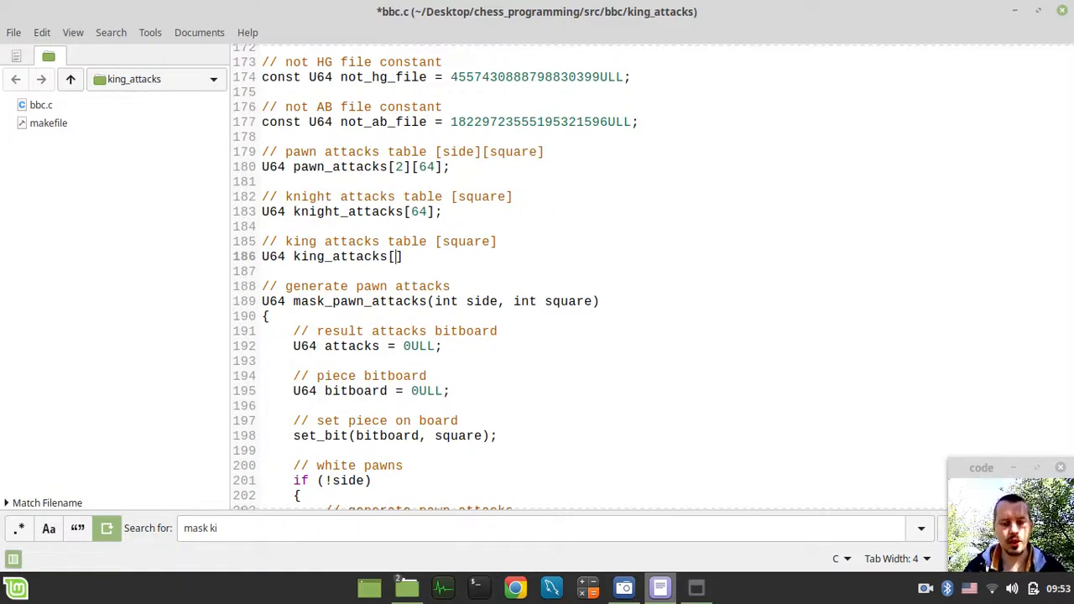
text(64)
key(Up)
key(Down)
key(End)
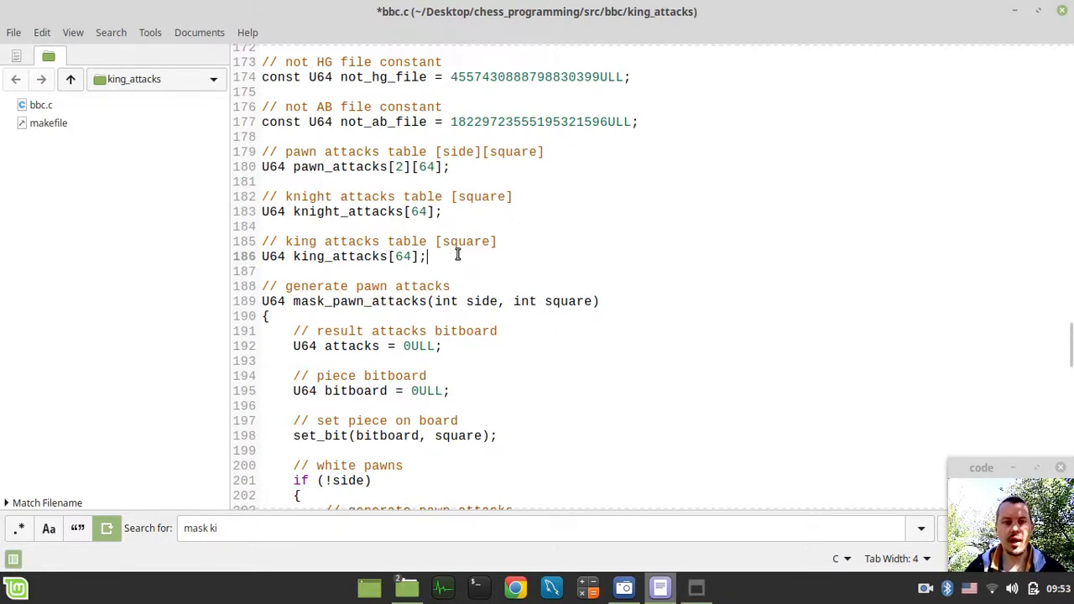
scroll(457, 256, down, 5)
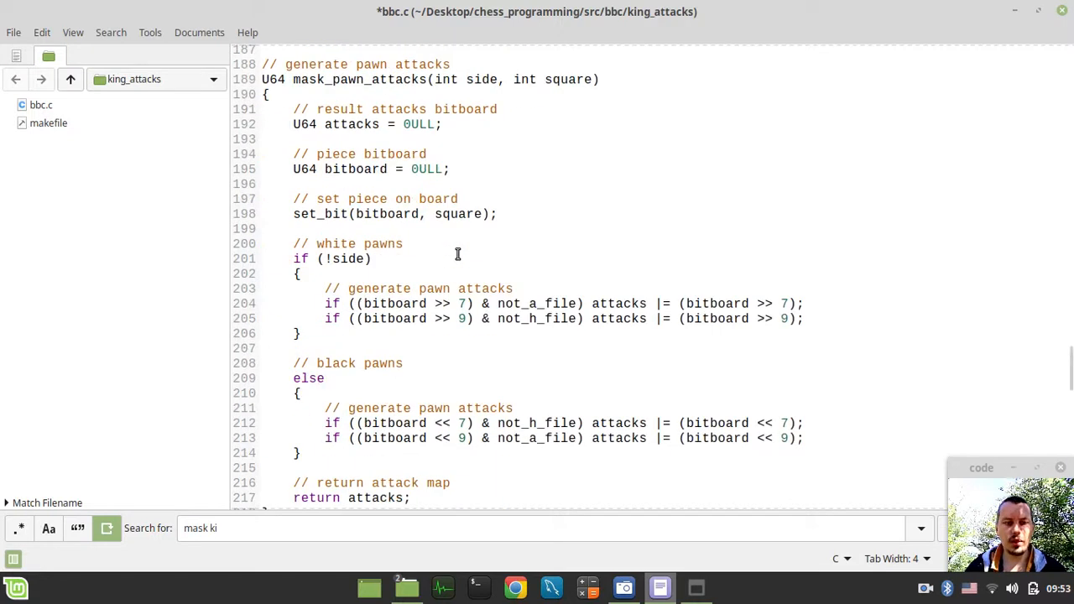
scroll(457, 255, down, 5)
scroll(457, 255, down, 5)
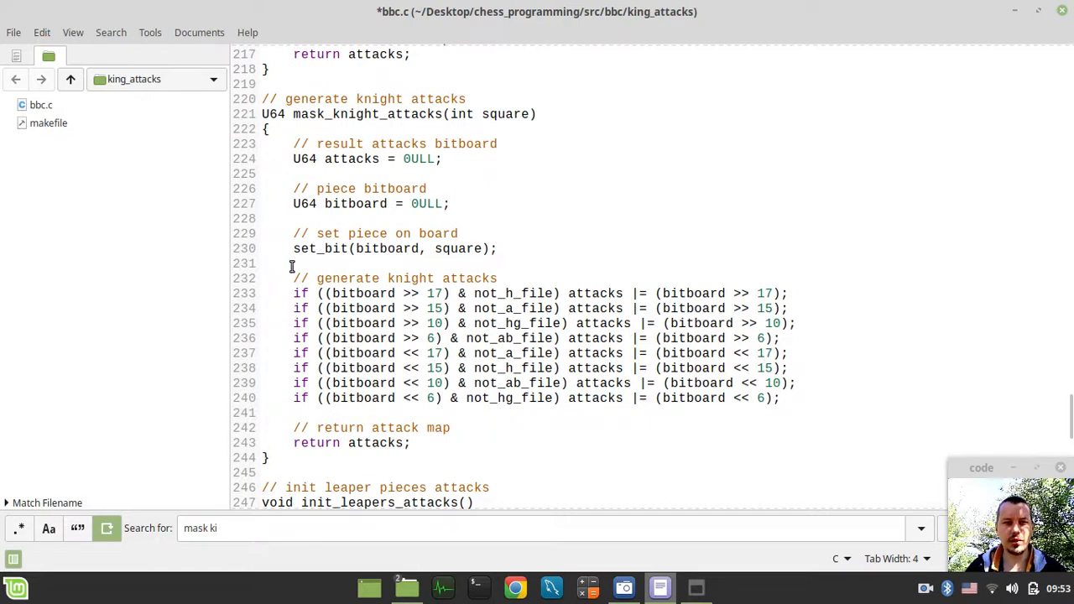
Duplicate the mask_knight_attacks function by pasting a copy right below it.
mouse_move(263, 98)
mouse_down()
mouse_move(315, 136)
mouse_move(373, 454)
mouse_up()
right_click(353, 389)
click(396, 261)
scroll(306, 352, down, 2)
click(306, 352)
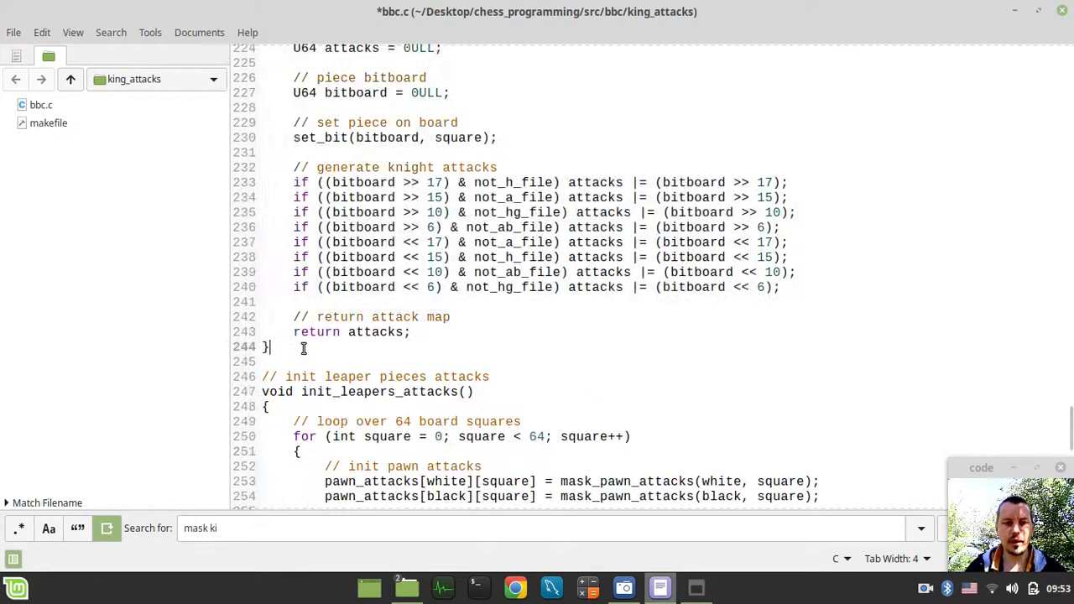
key(Return)
key(ctrl+v)
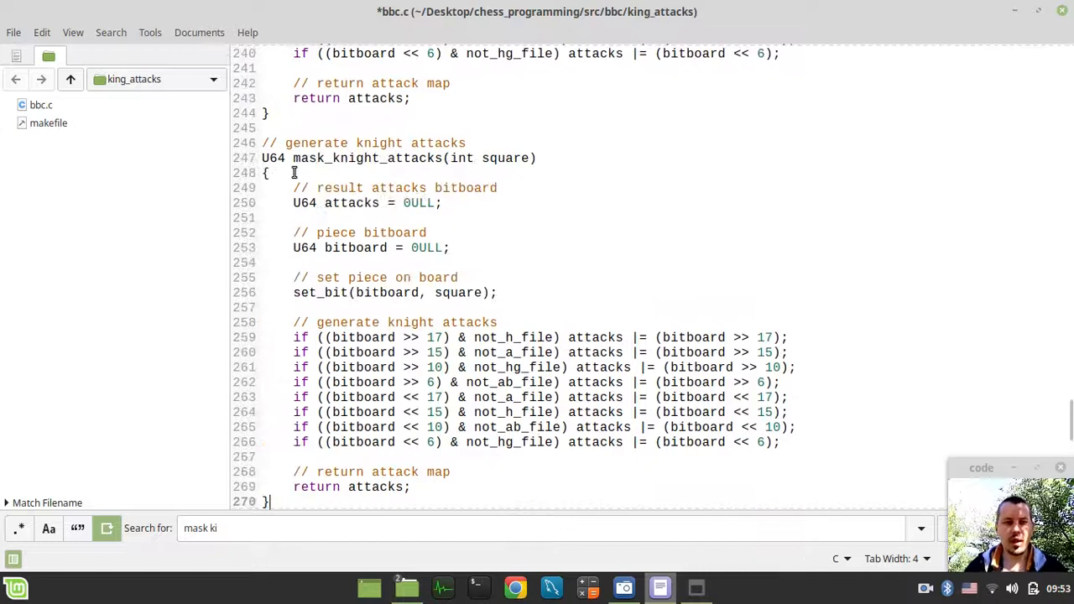
Rewrite the copy's comments for king, delete the eight knight attack lines leaving an indented empty line, and save.
click(403, 144)
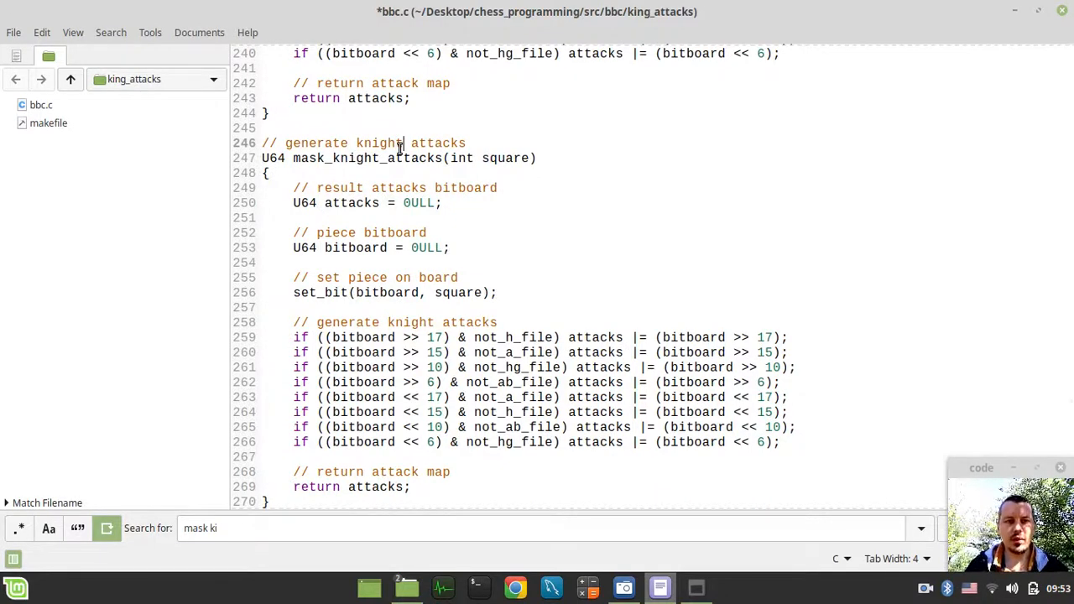
key(BackSpace)
key(BackSpace)
key(BackSpace)
key(BackSpace)
key(BackSpace)
text(ing)
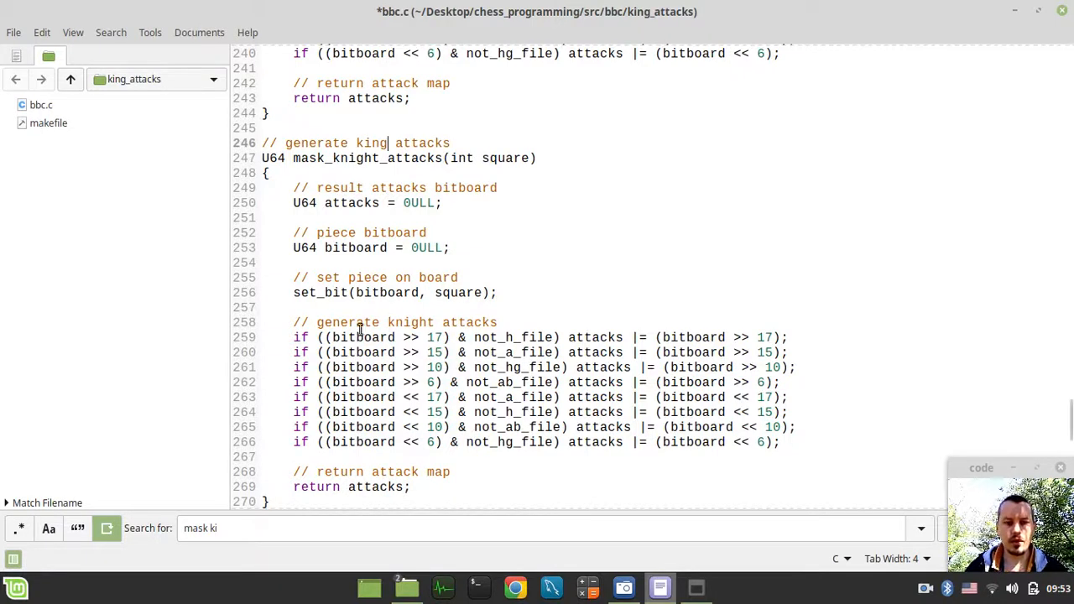
click(435, 323)
key(BackSpace)
key(BackSpace)
key(BackSpace)
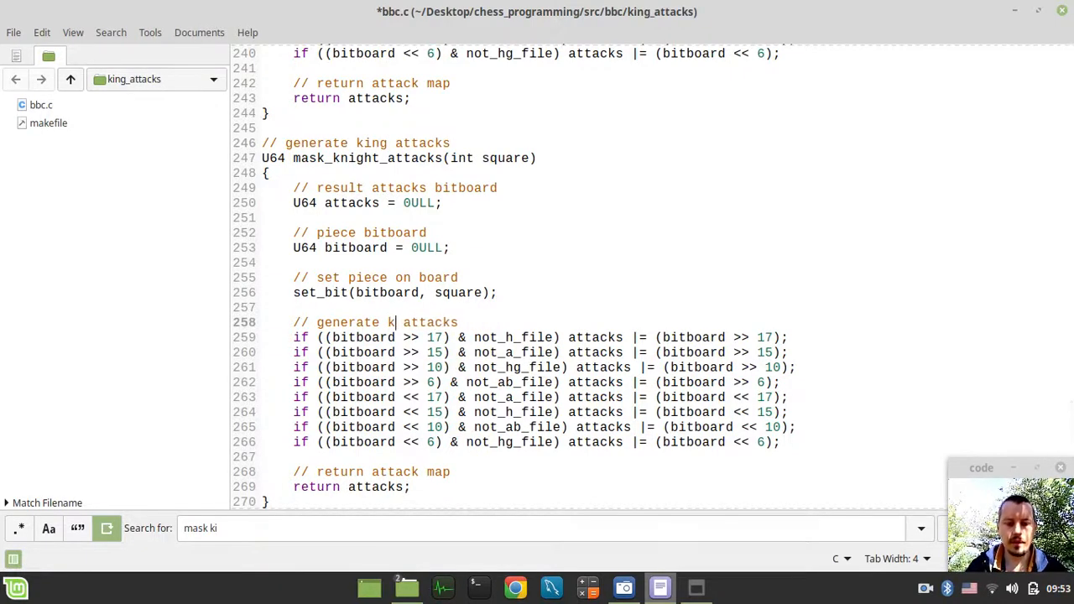
text(ing)
key(Down)
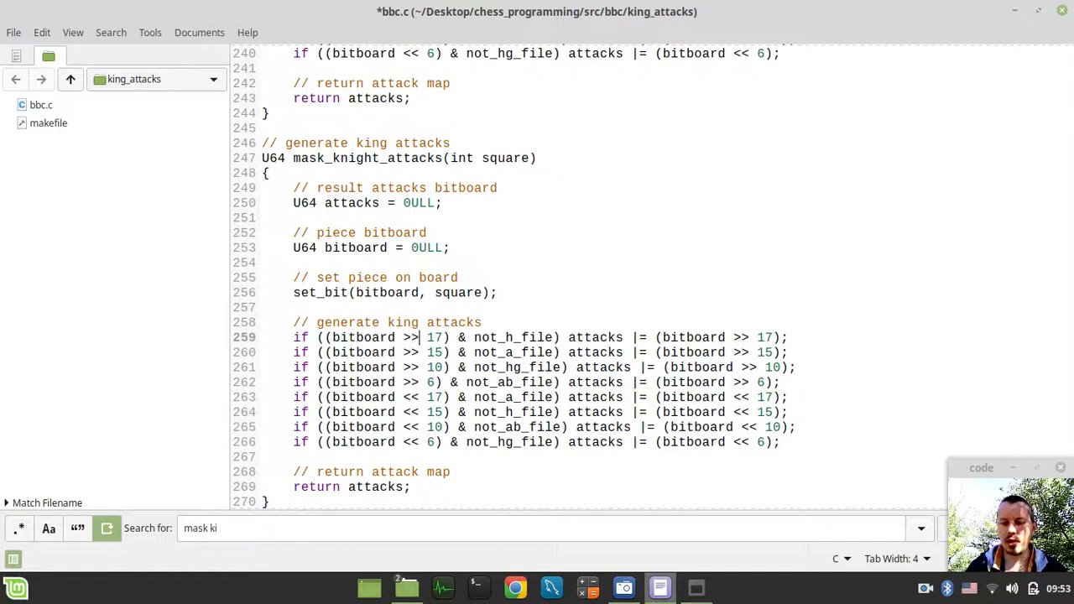
key(shift+Down)
key(shift+Down)
key(shift+Down)
key(shift+Down)
key(shift+Down)
key(Delete)
key(Return)
key(Up)
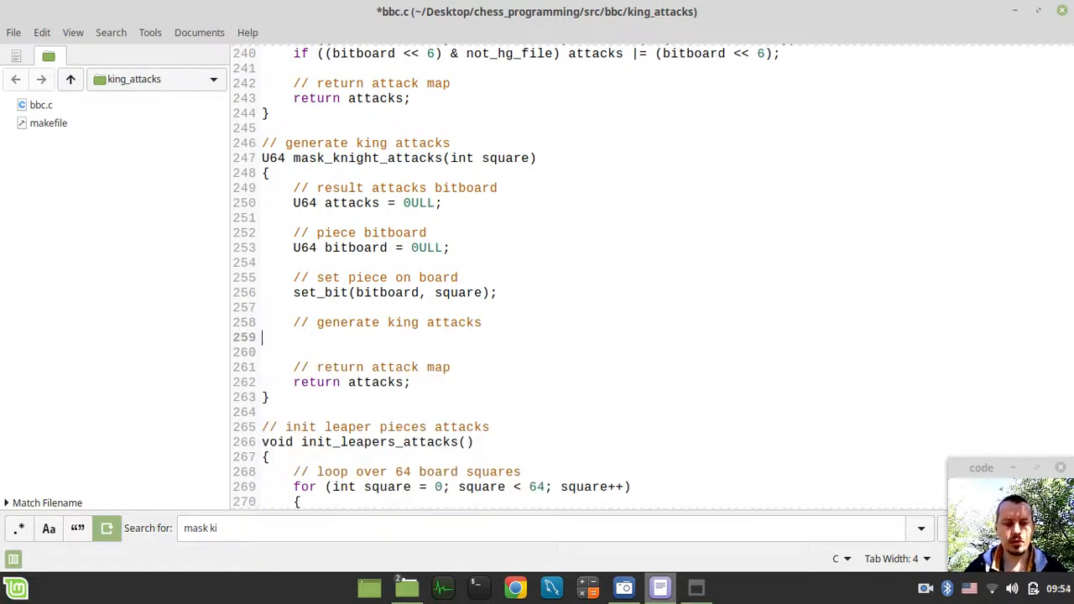
key(ctrl+s)
key(Tab)
key(ctrl+s)
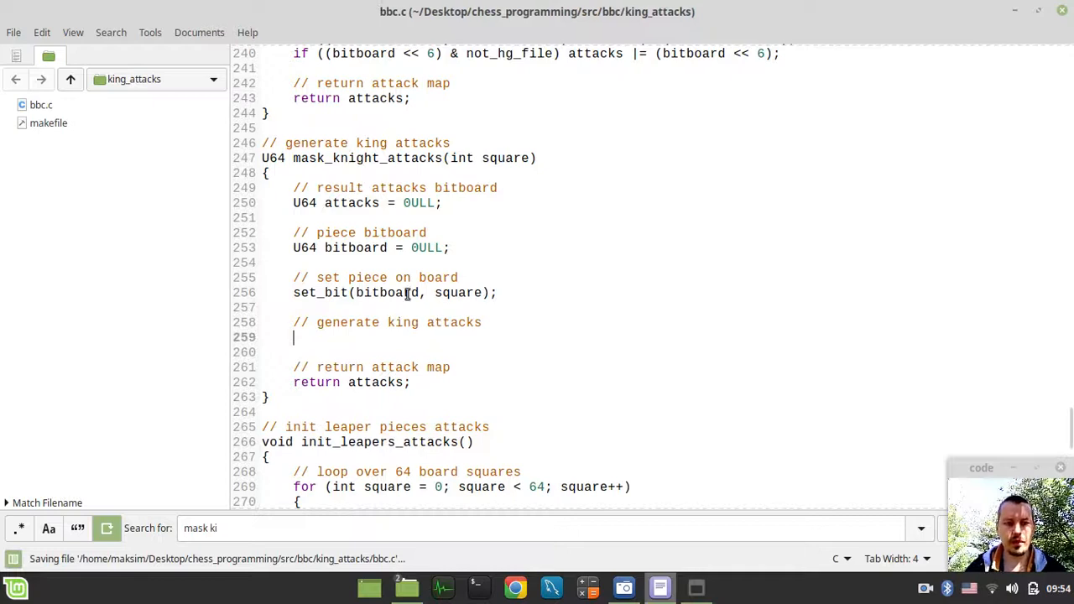
Rename the copied function to mask_king_attacks and save the file.
click(379, 160)
key(BackSpace)
key(BackSpace)
key(BackSpace)
key(BackSpace)
key(BackSpace)
text(ing)
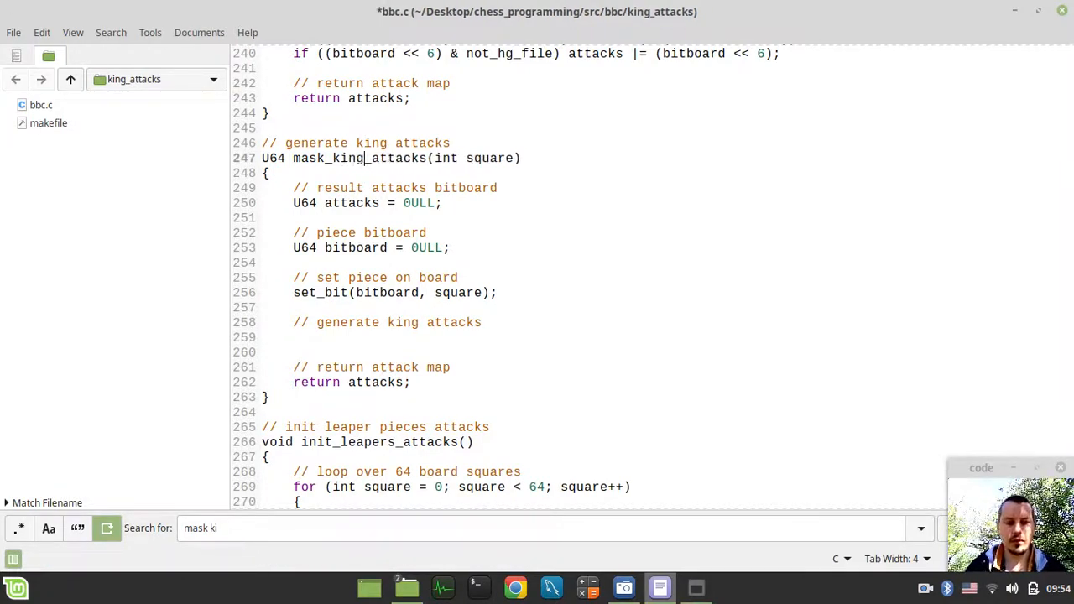
key(ctrl+s)
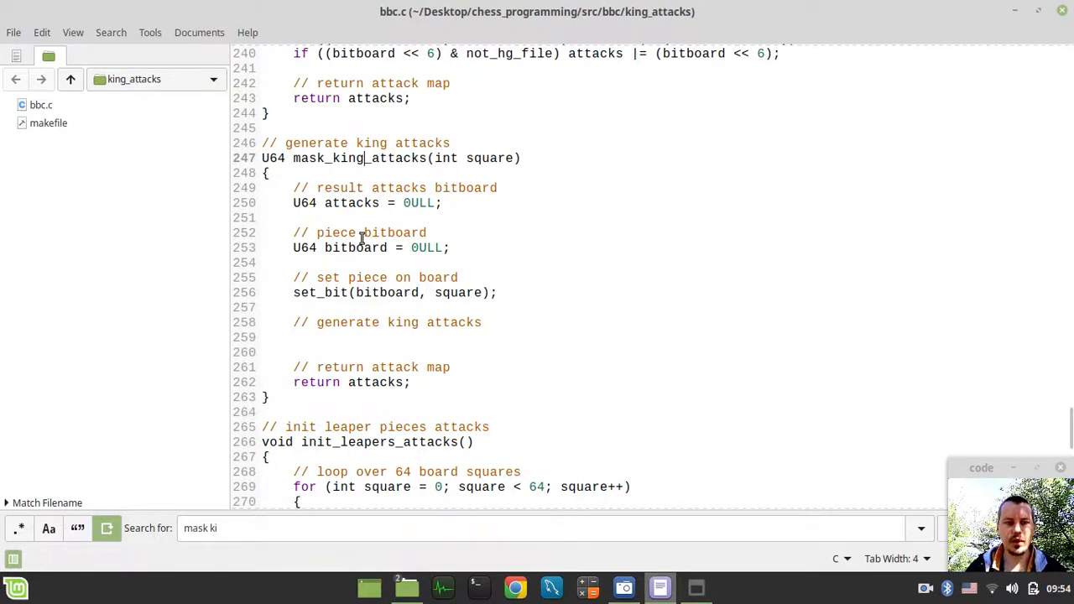
scroll(359, 244, down, 2)
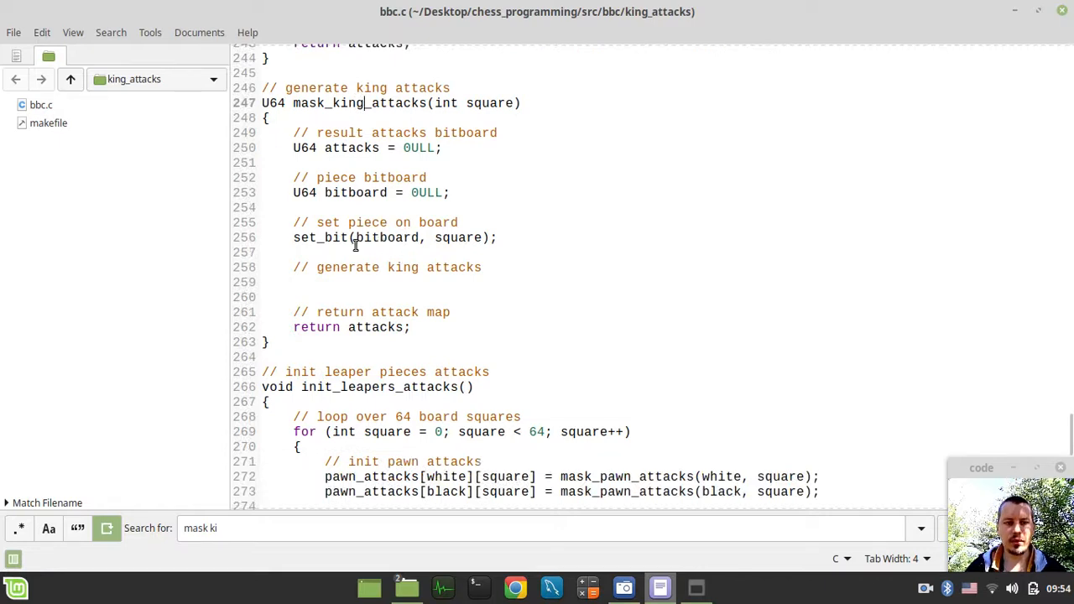
scroll(411, 243, down, 2)
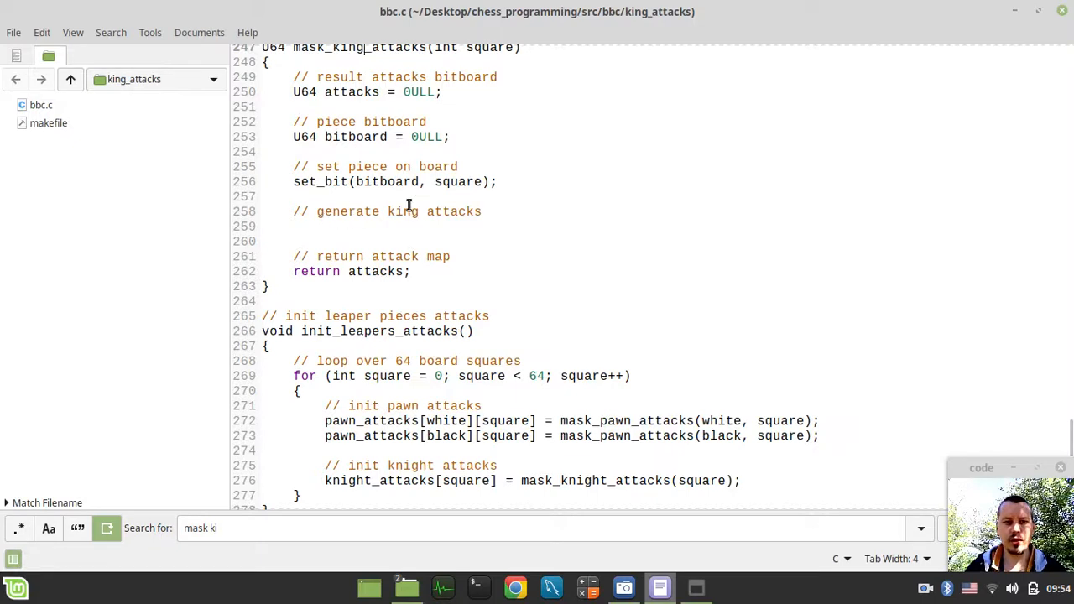
scroll(366, 218, down, 2)
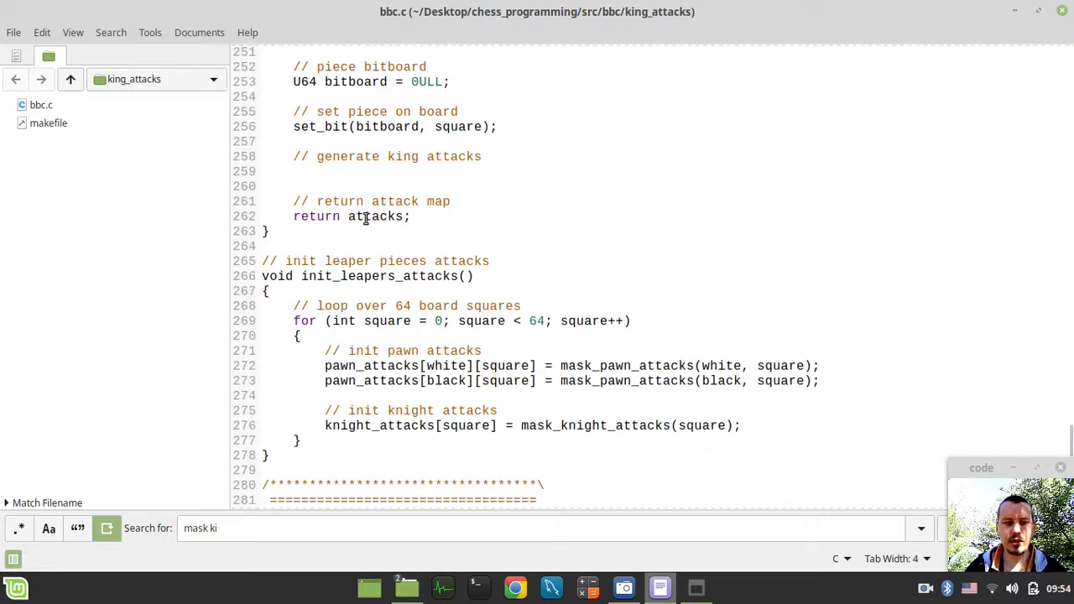
scroll(366, 219, down, 2)
scroll(366, 219, down, 5)
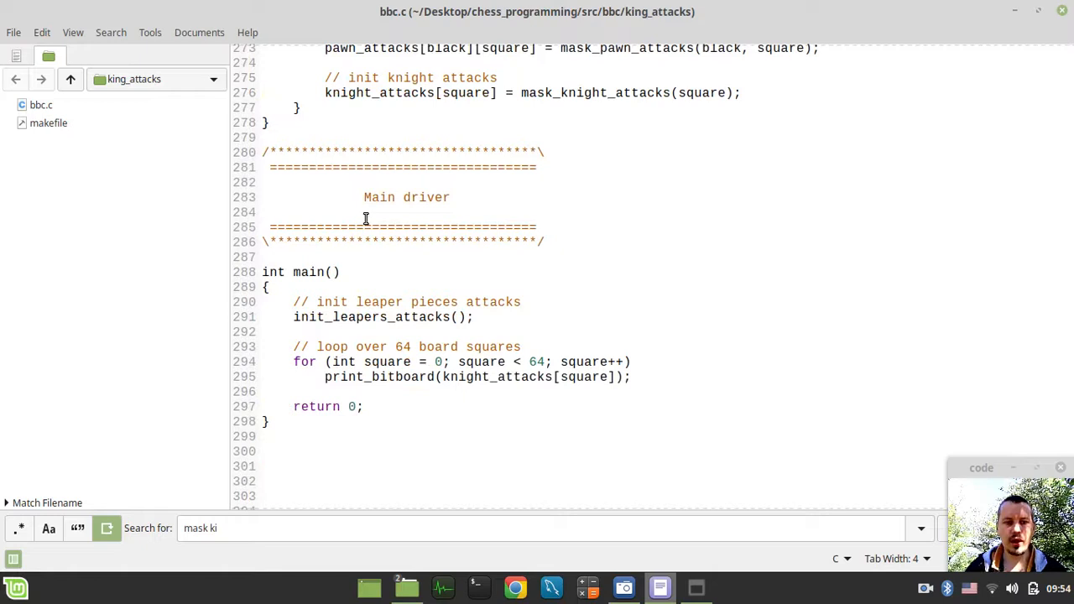
Comment out main's knight printing loop, add print_bitboard(mask_king_attacks(d4)); and save.
click(294, 362)
text(//)
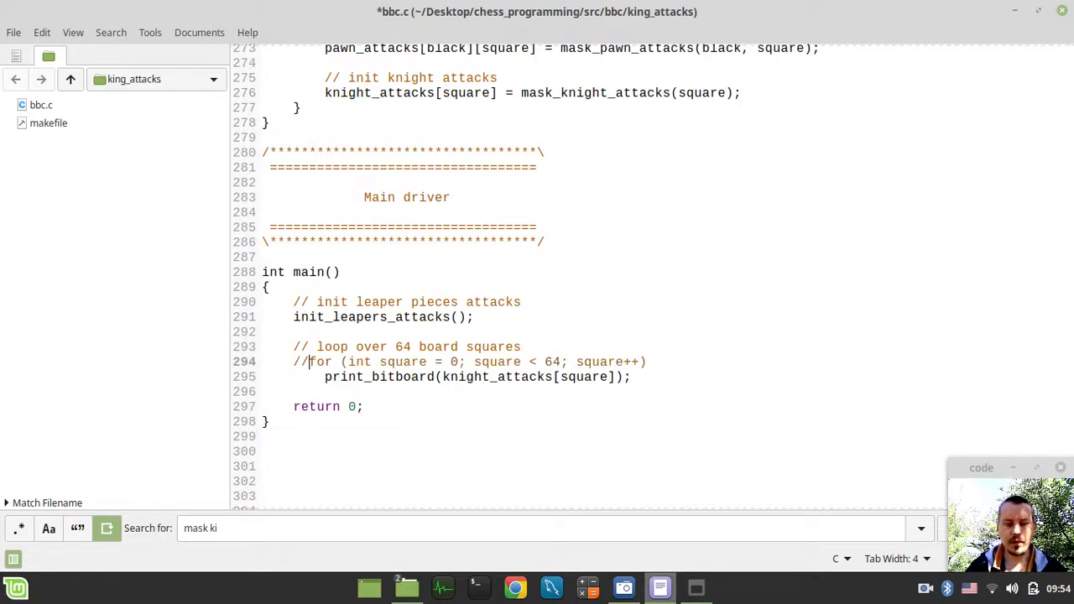
key(Down)
text(//)
key(Down)
key(Return)
key(Return)
key(Up)
text(print_bitboard())
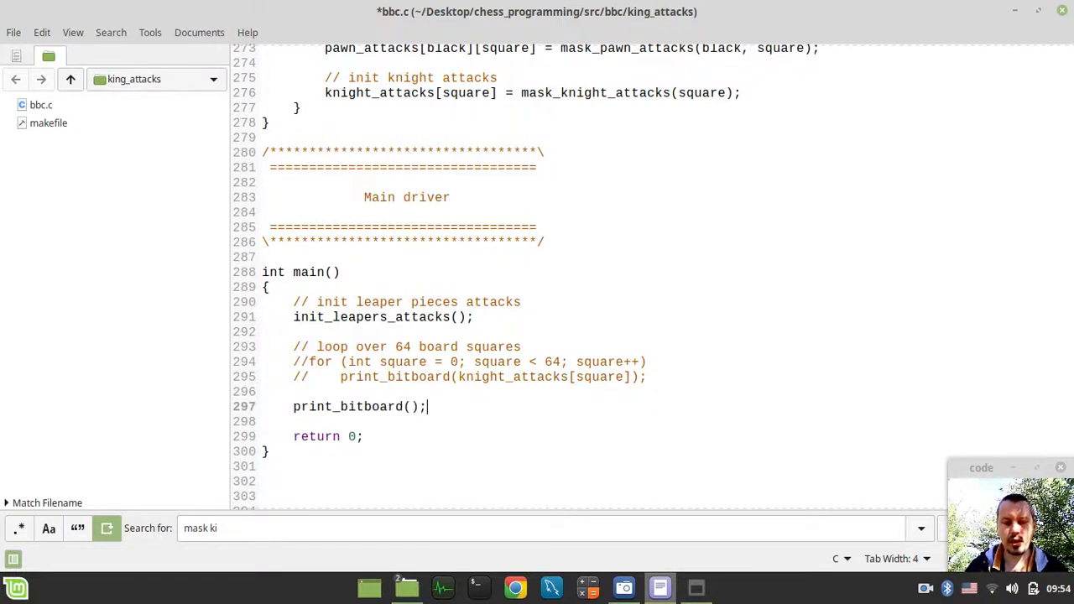
text(mask_king_attacks())
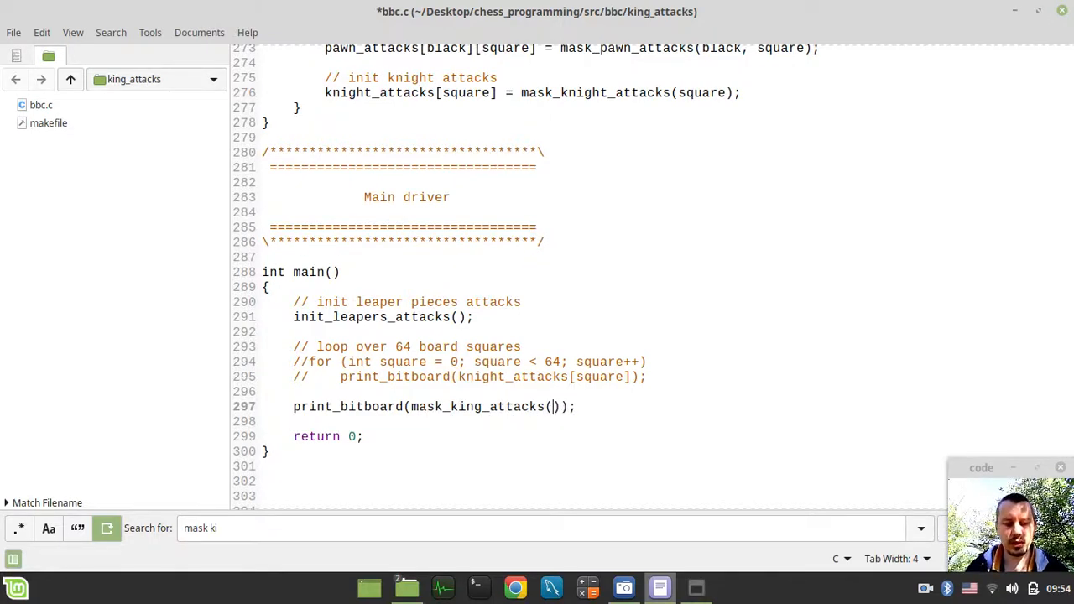
text(d4)
key(ctrl+s)
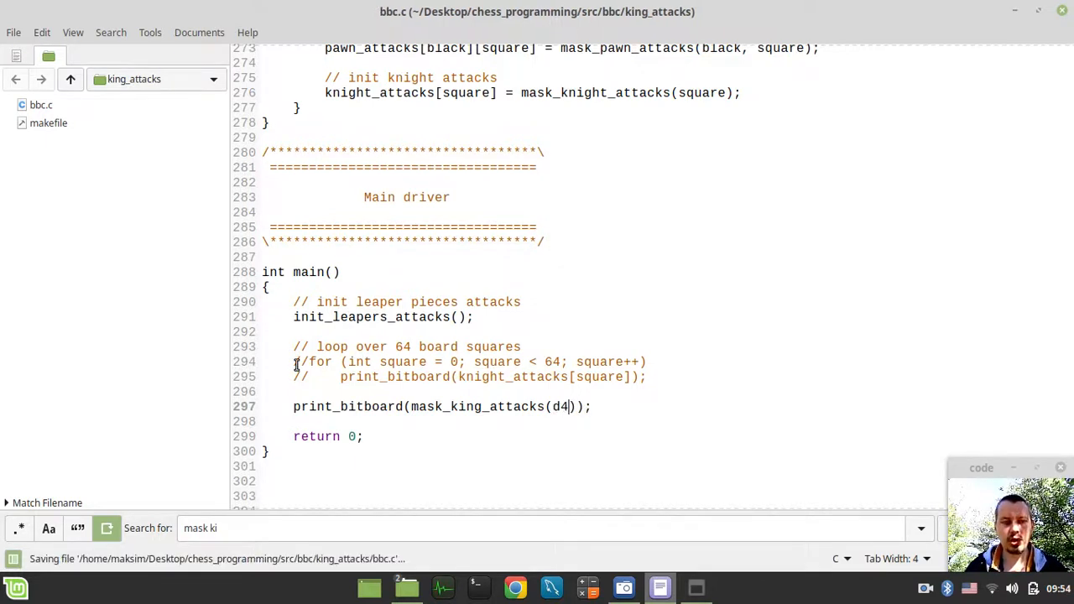
right_click(46, 124)
Open a terminal in the king_attacks folder and run make debug && ./bbc, printing an all-zero bitboard.
click(109, 339)
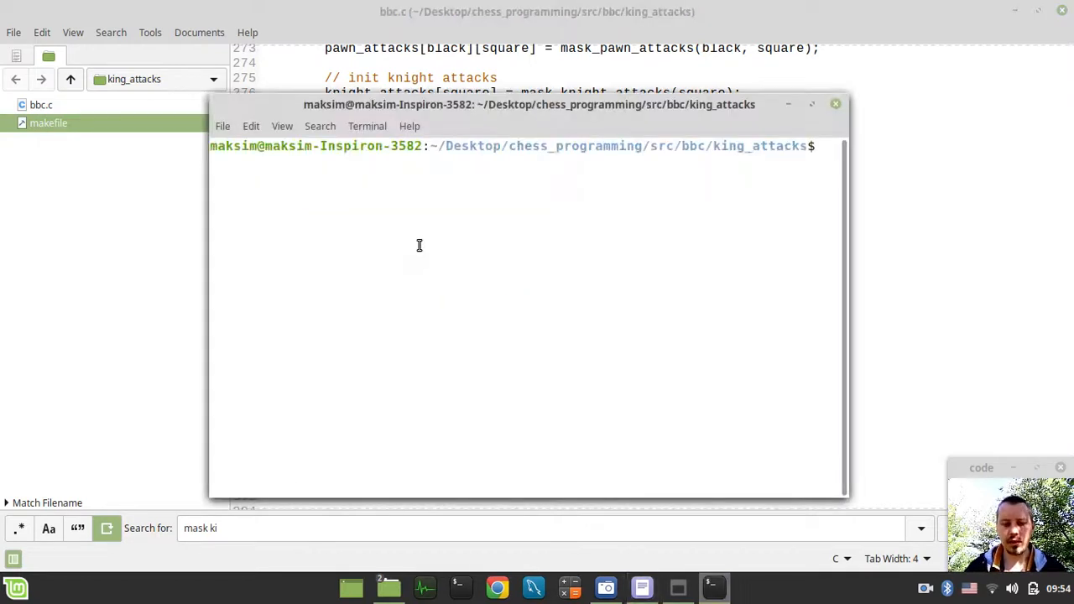
text(make debug )
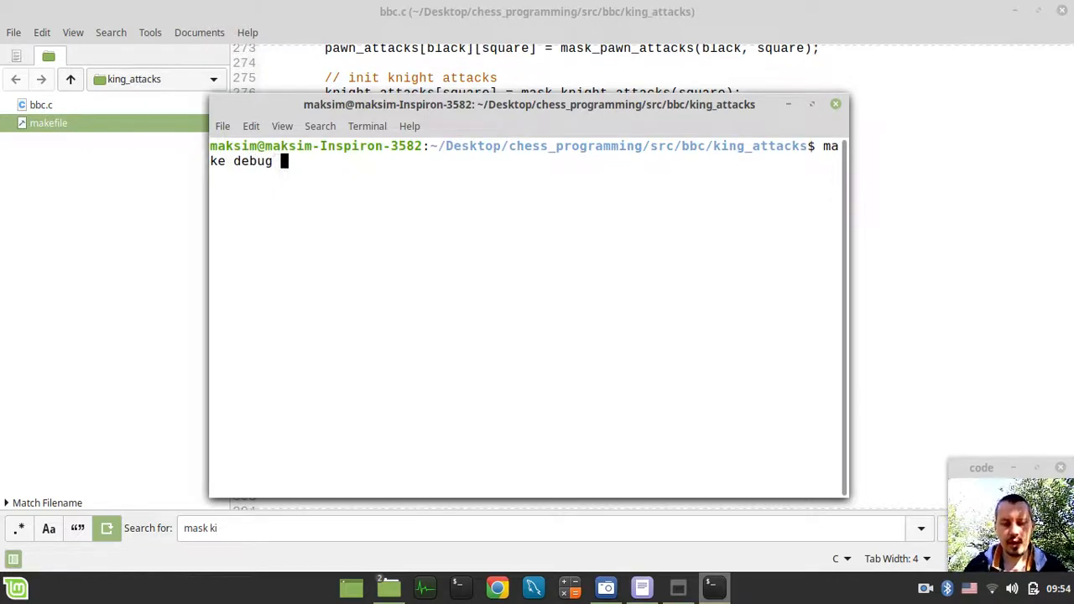
text(&& ./bbc)
key(Return)
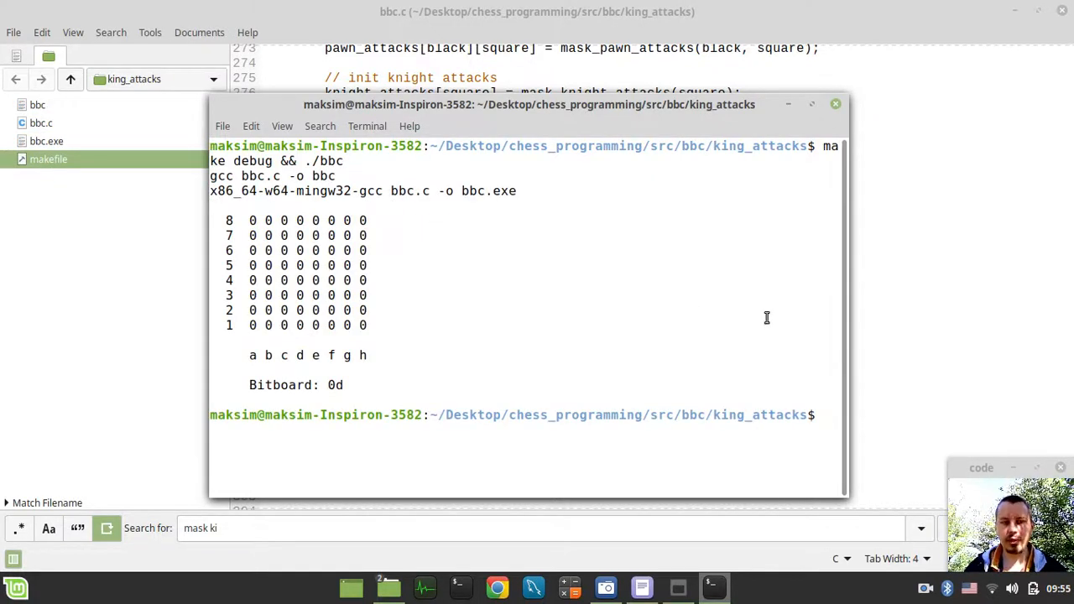
Write attacks |= (bitboard >> 8); on line 259, save and rebuild with make debug && ./bbc.
click(930, 320)
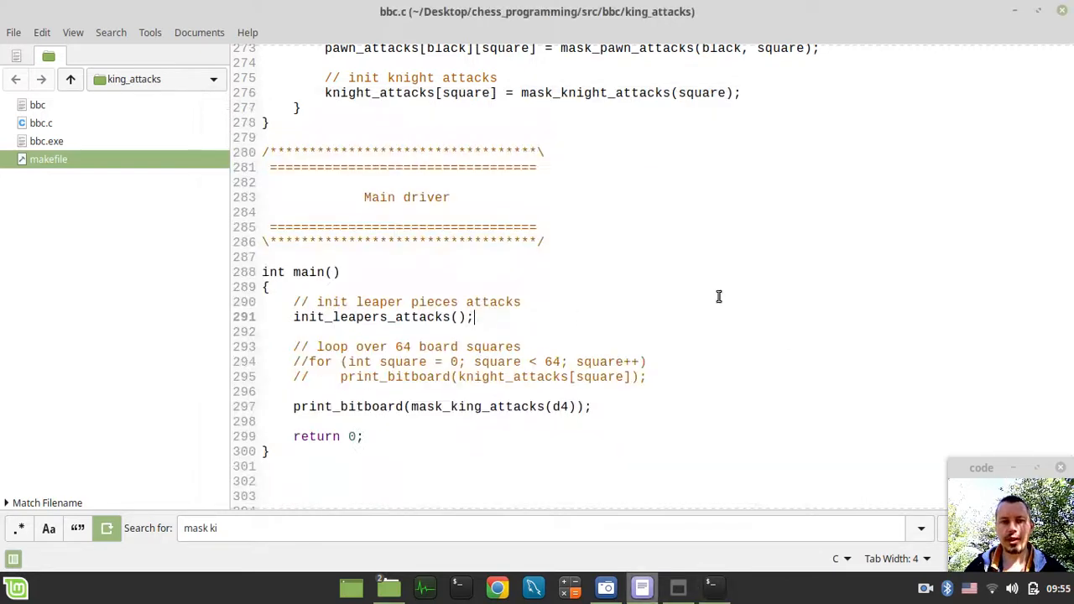
scroll(462, 267, up, 8)
scroll(462, 267, up, 2)
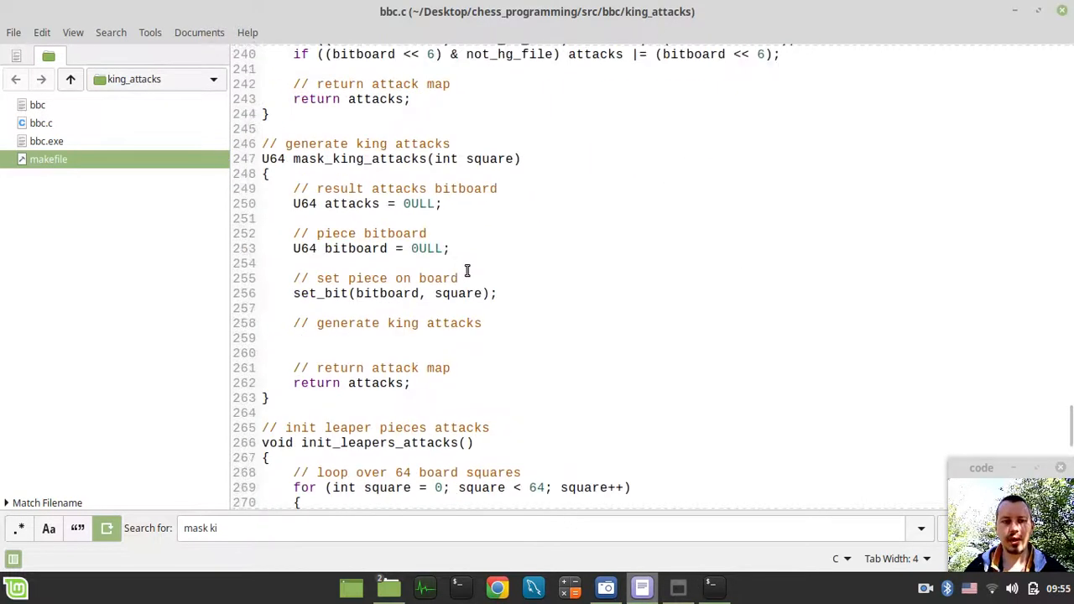
click(373, 336)
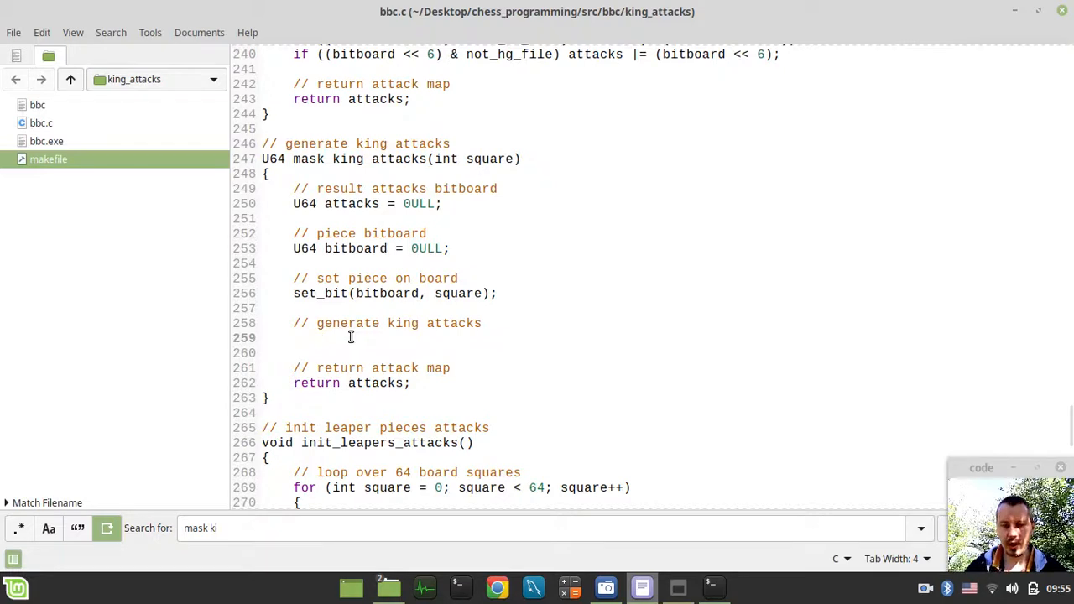
key(BackSpace)
key(BackSpace)
key(BackSpace)
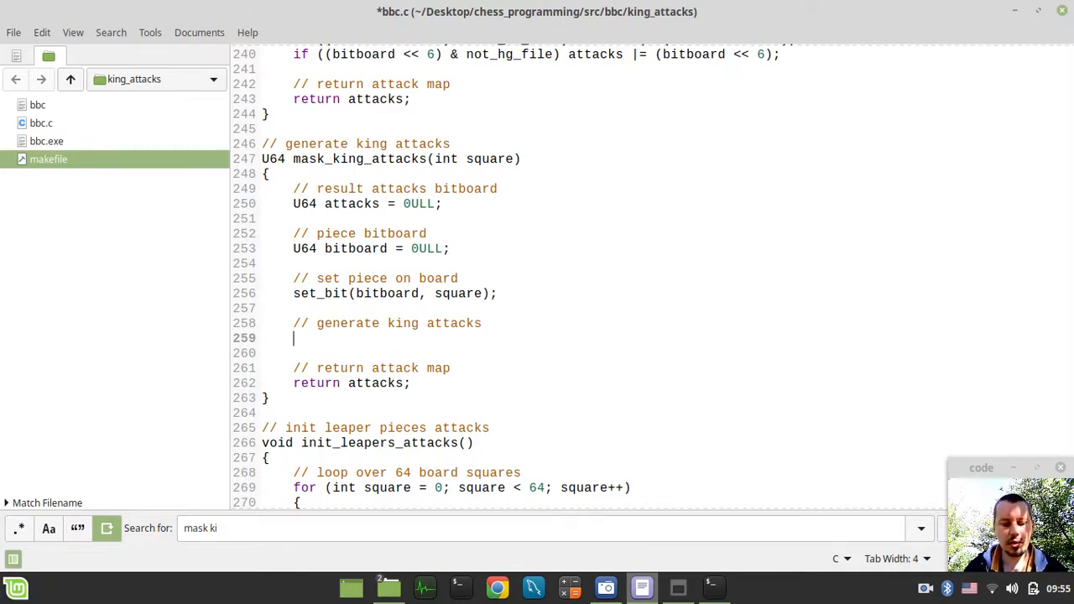
text(attack |= (bitboard >> )
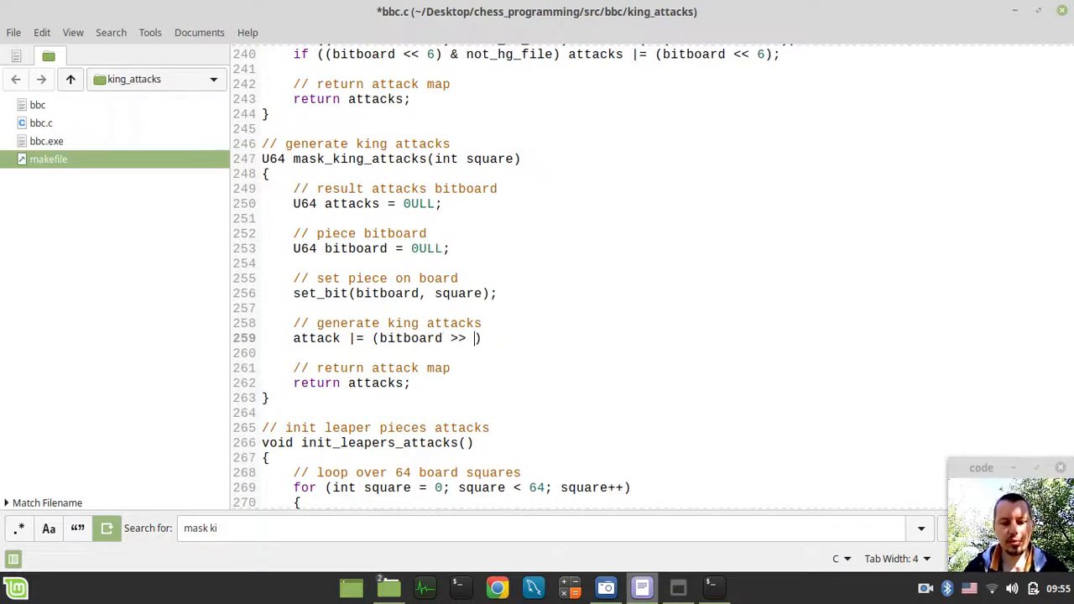
text(8);)
key(ctrl+s)
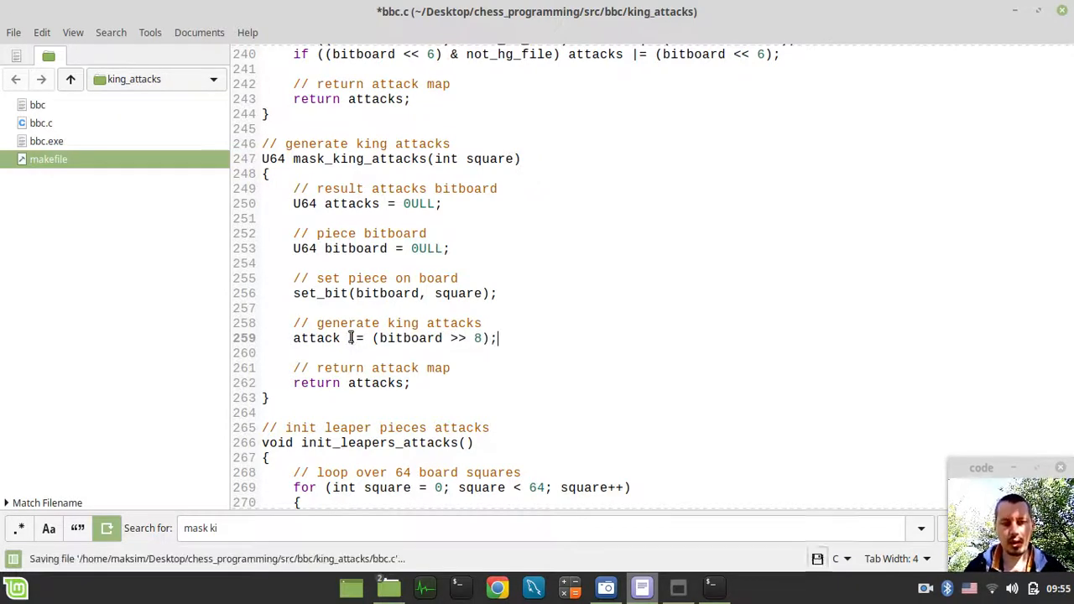
key(alt+Tab)
key(Up)
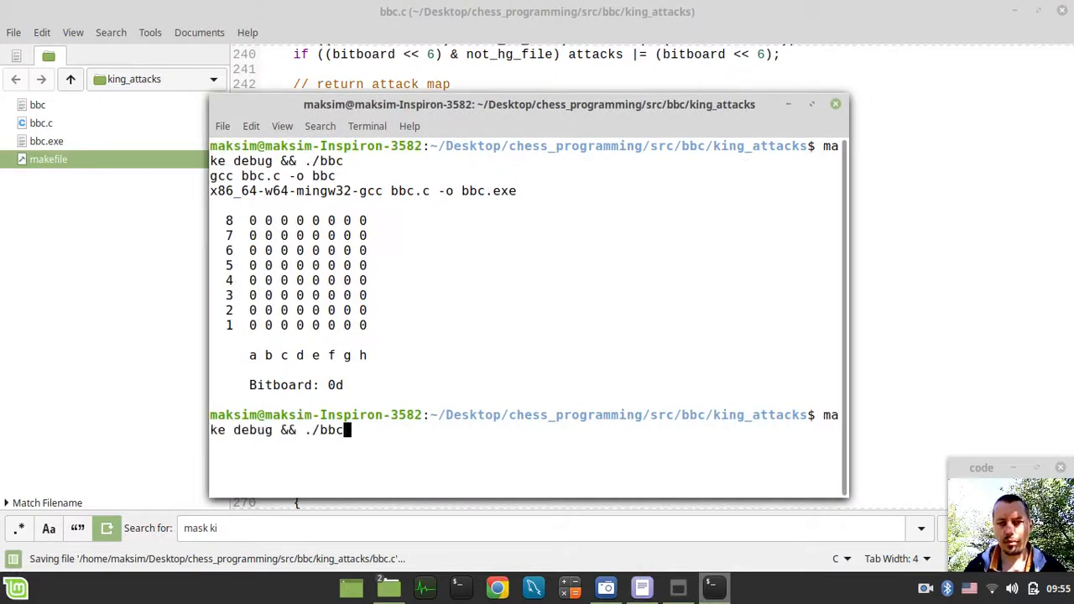
key(Return)
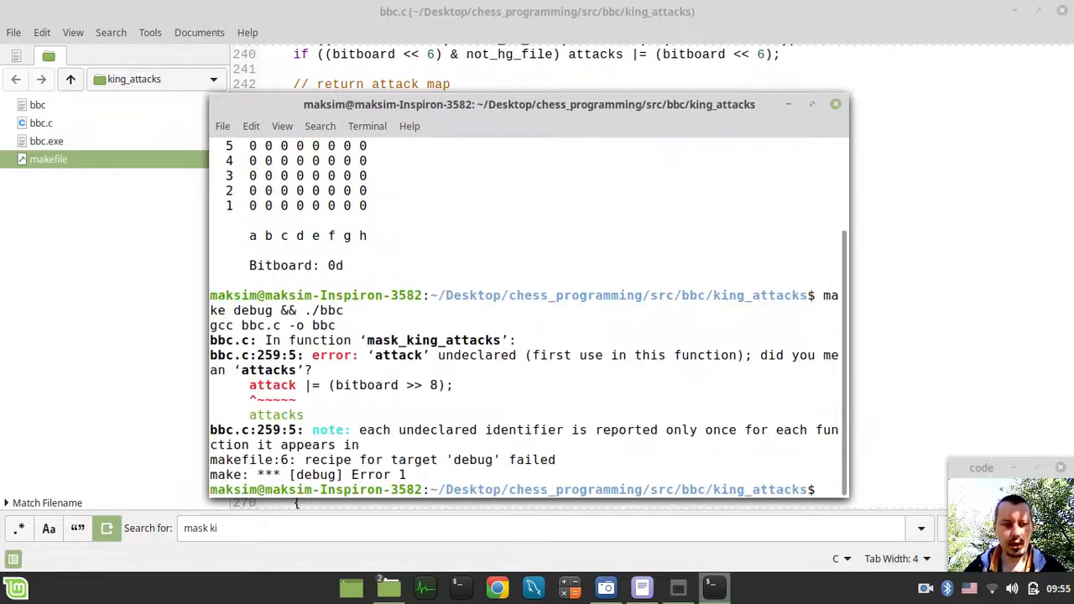
Fix the typo, save and rerun, printing the single d5 bit (134217728d), marking d4 on the board.
key(alt+Tab)
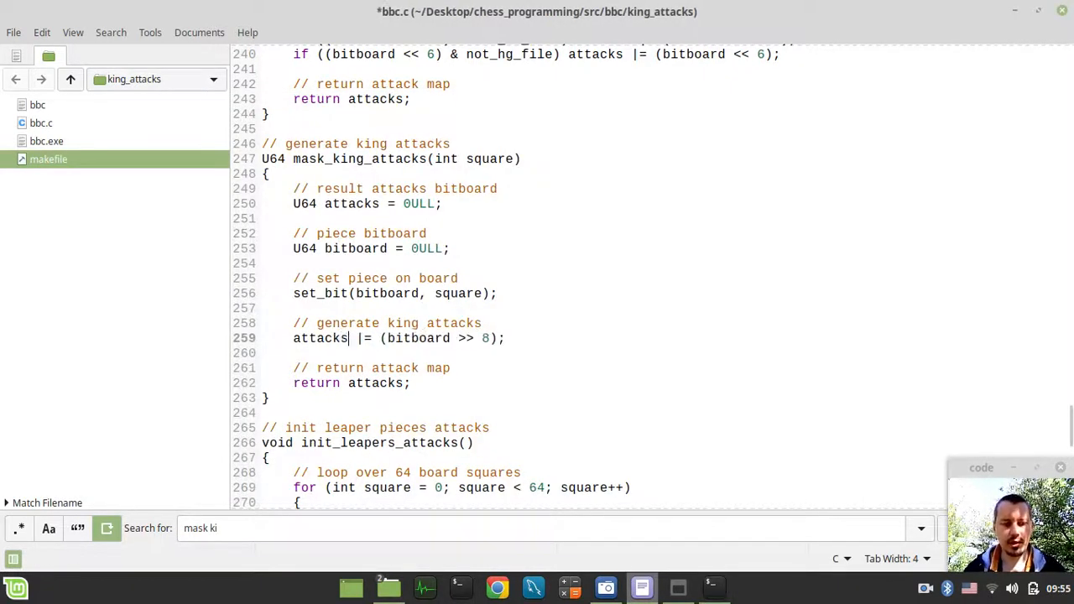
text(s)
key(ctrl+s)
key(alt+Tab)
key(Up)
key(Return)
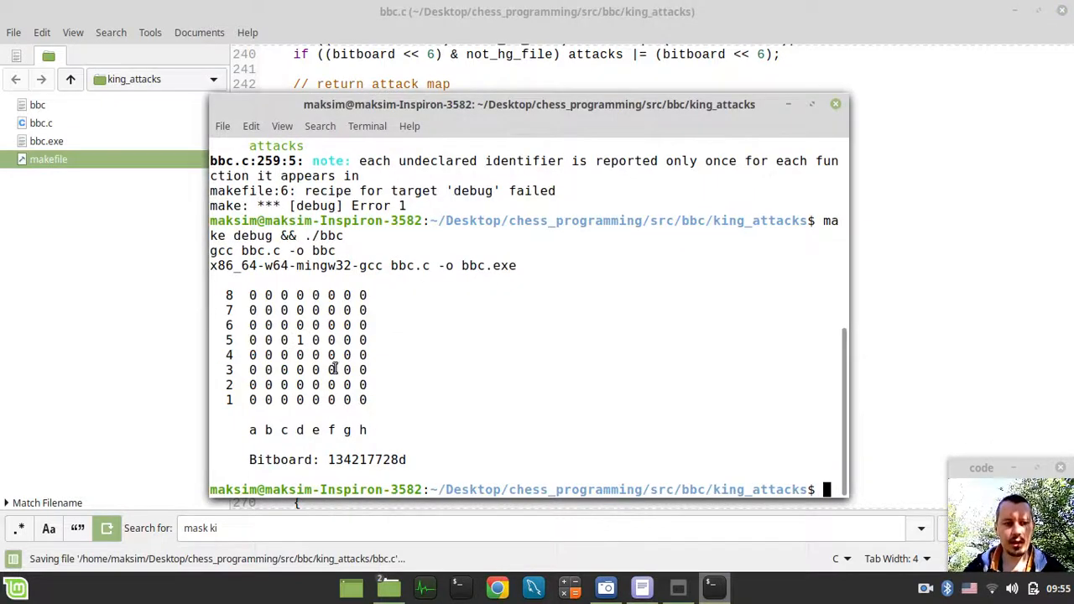
drag(297, 355, 310, 359)
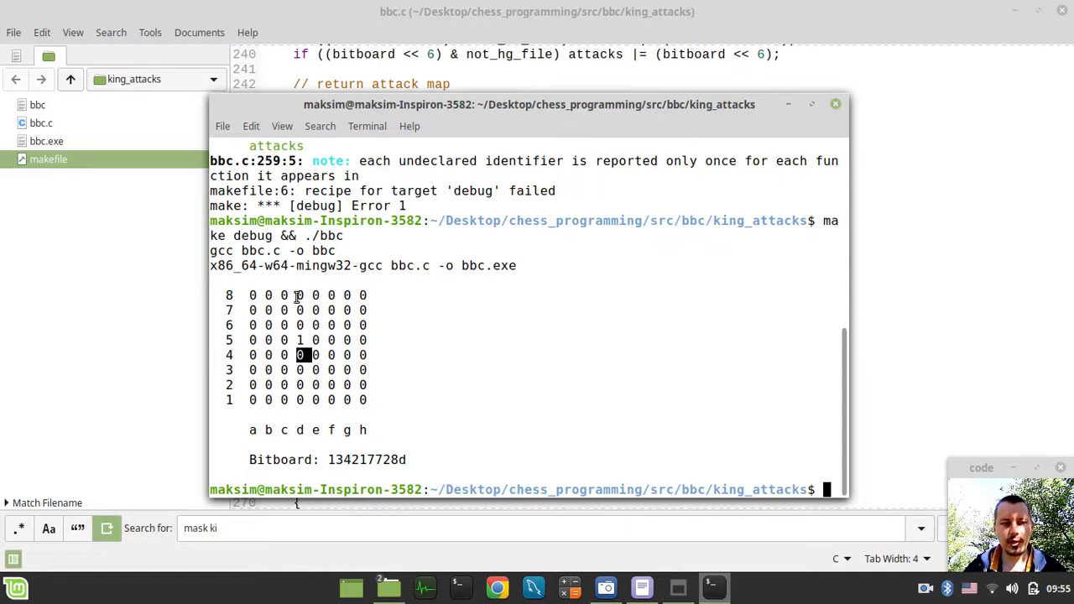
click(869, 361)
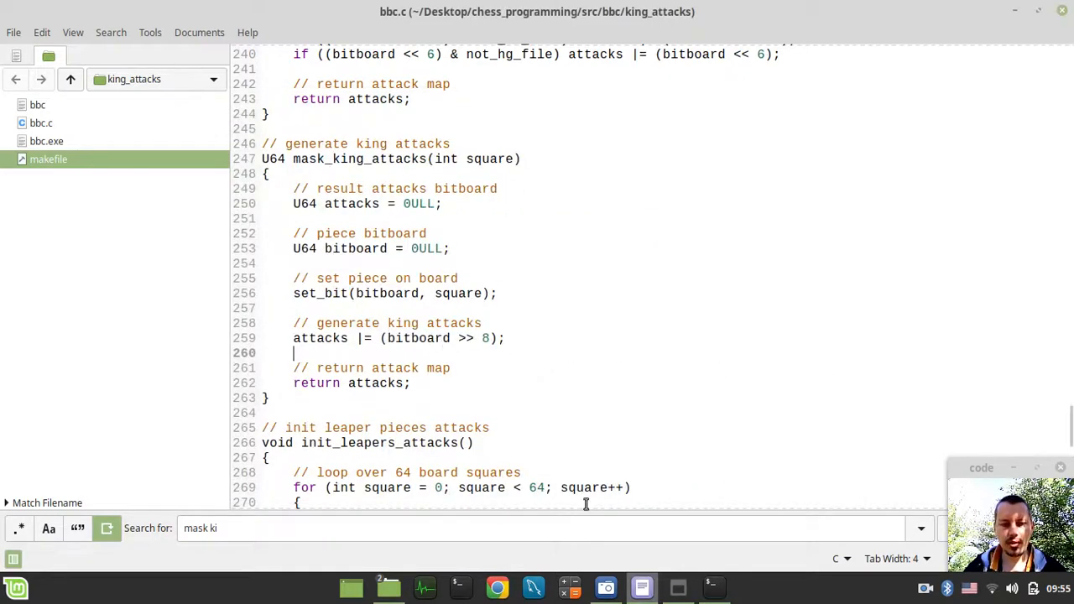
scroll(586, 504, down, 4)
scroll(554, 453, down, 4)
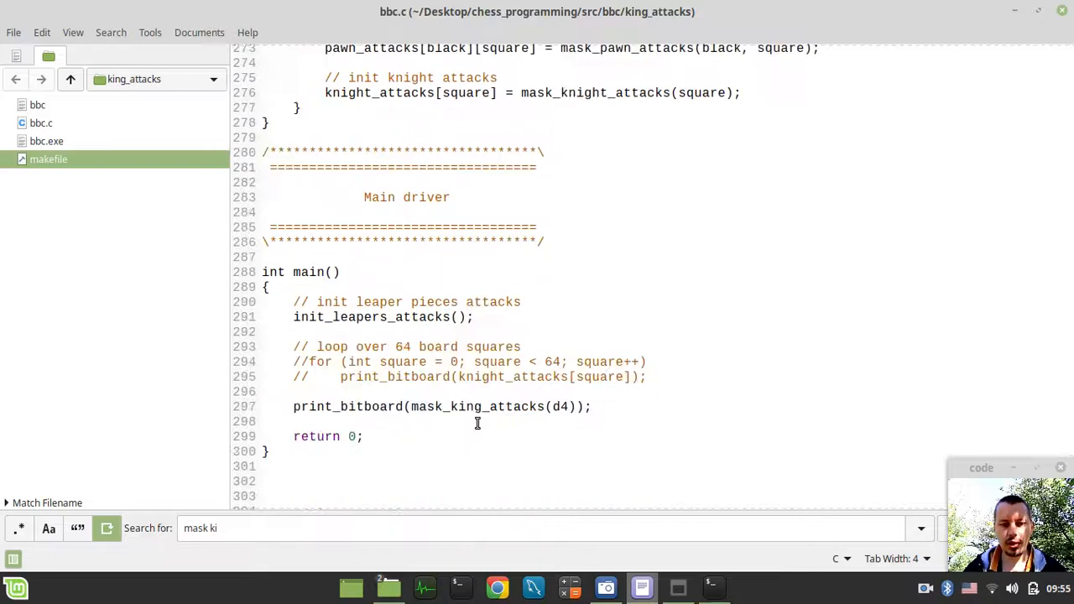
Change main's test square from d4 to d8, save and rerun, printing an empty bitboard (0d).
click(575, 411)
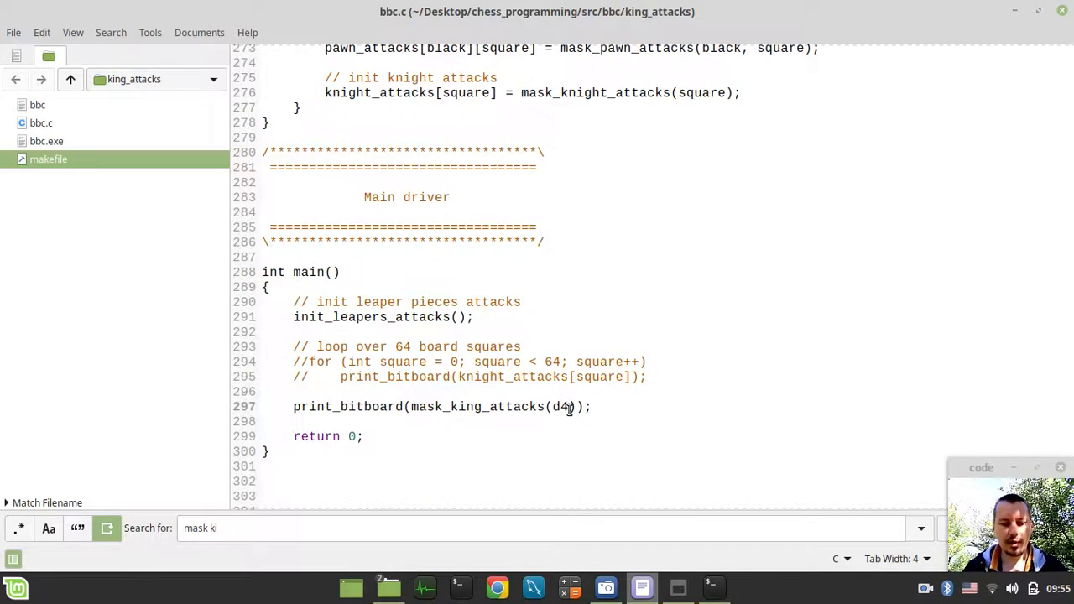
key(BackSpace)
text(8)
key(ctrl+s)
key(alt+Tab)
key(Up)
key(Return)
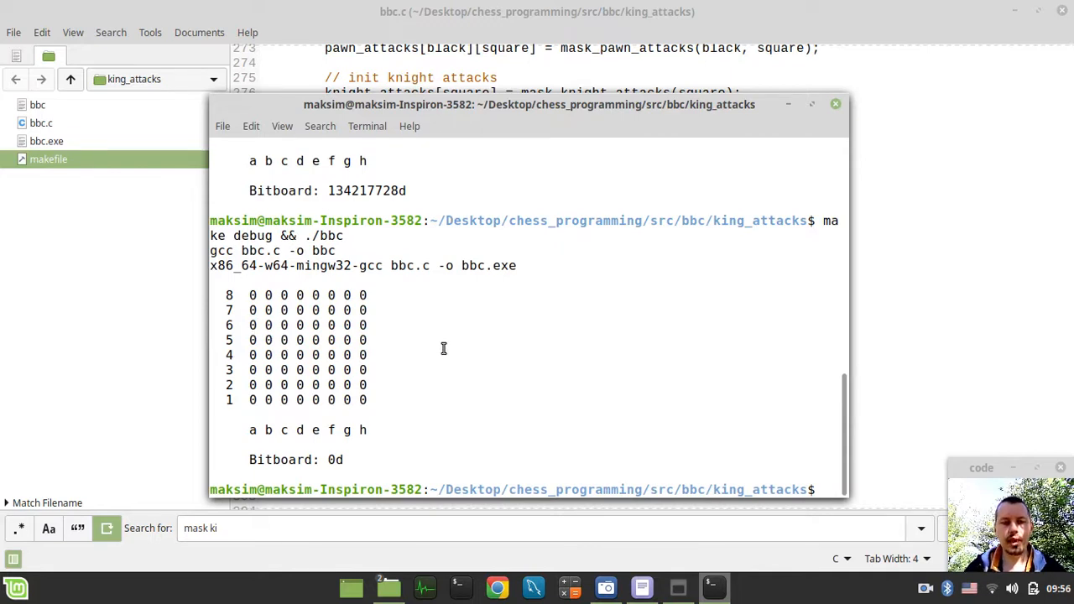
click(867, 390)
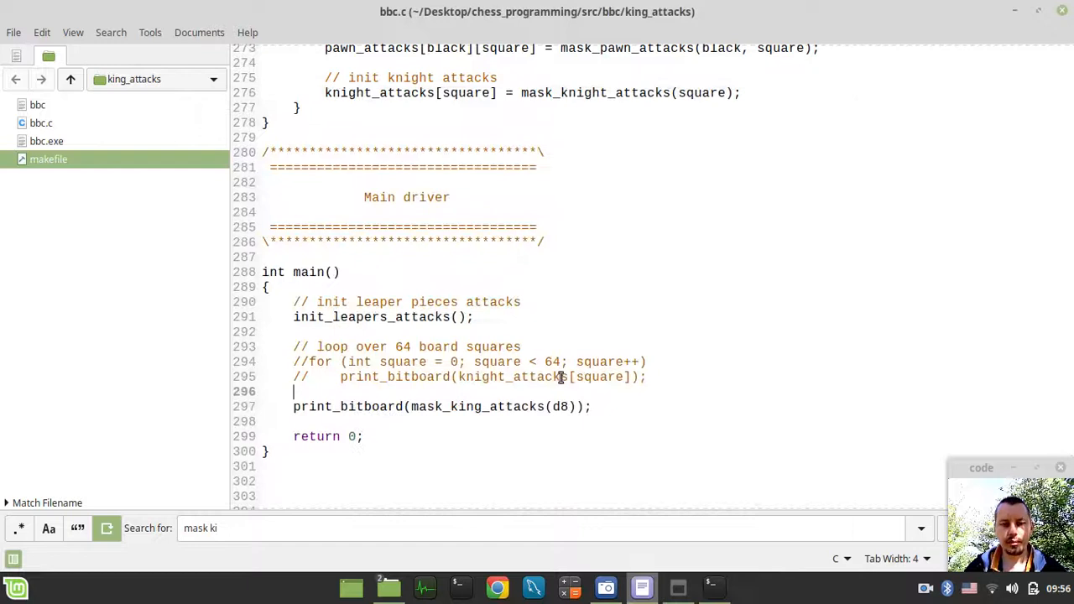
scroll(554, 378, up, 2)
scroll(551, 380, up, 5)
scroll(545, 378, up, 1)
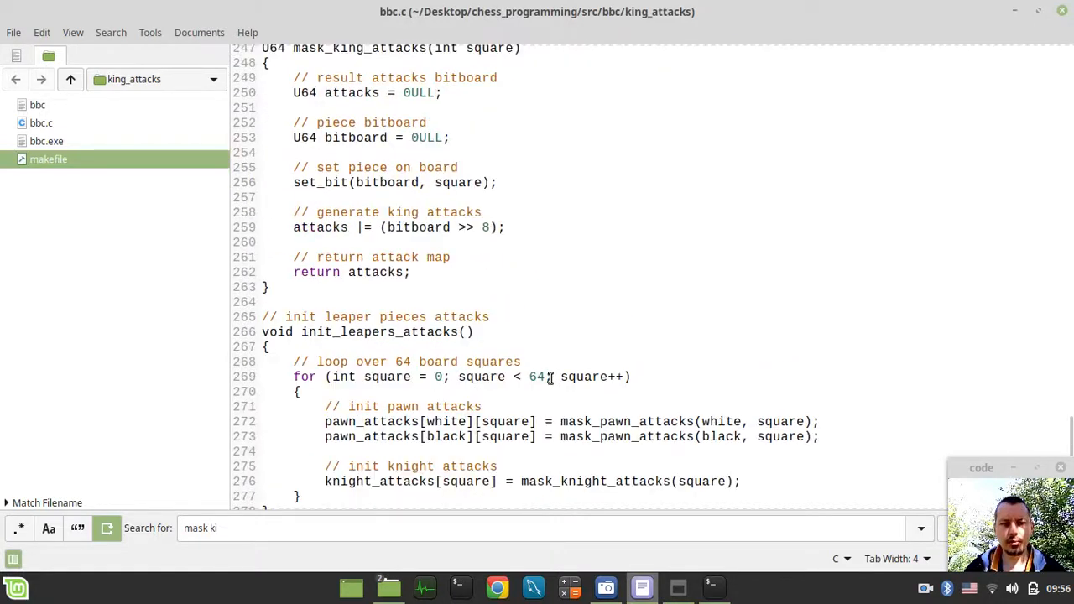
scroll(424, 294, up, 2)
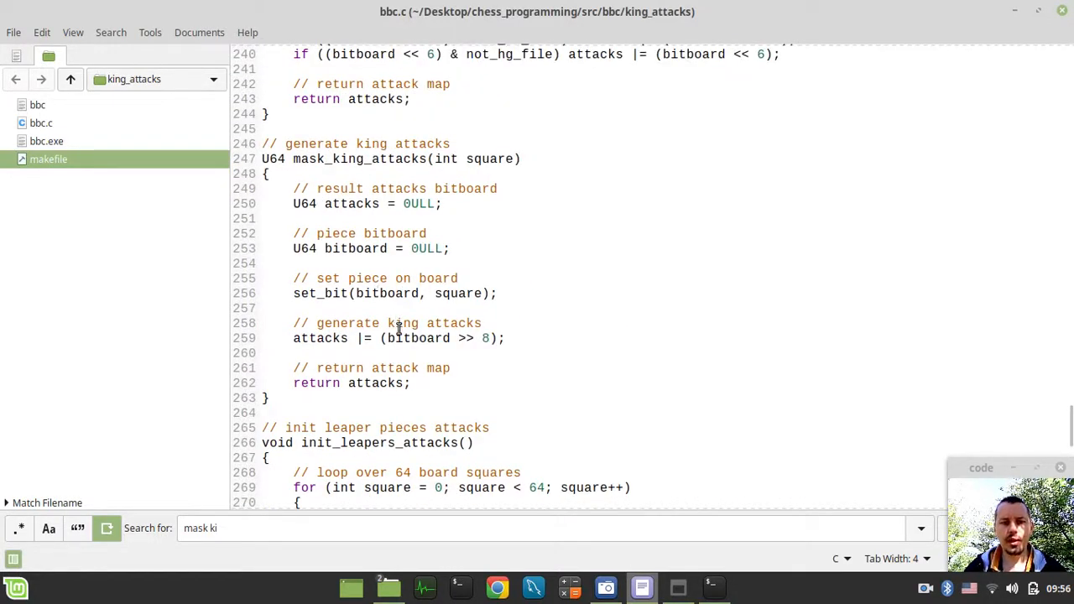
Guard line 259 as if (bitboard >> 8) attacks |= (bitboard >> 8);, save and rerun the build, still printing 0d.
click(293, 338)
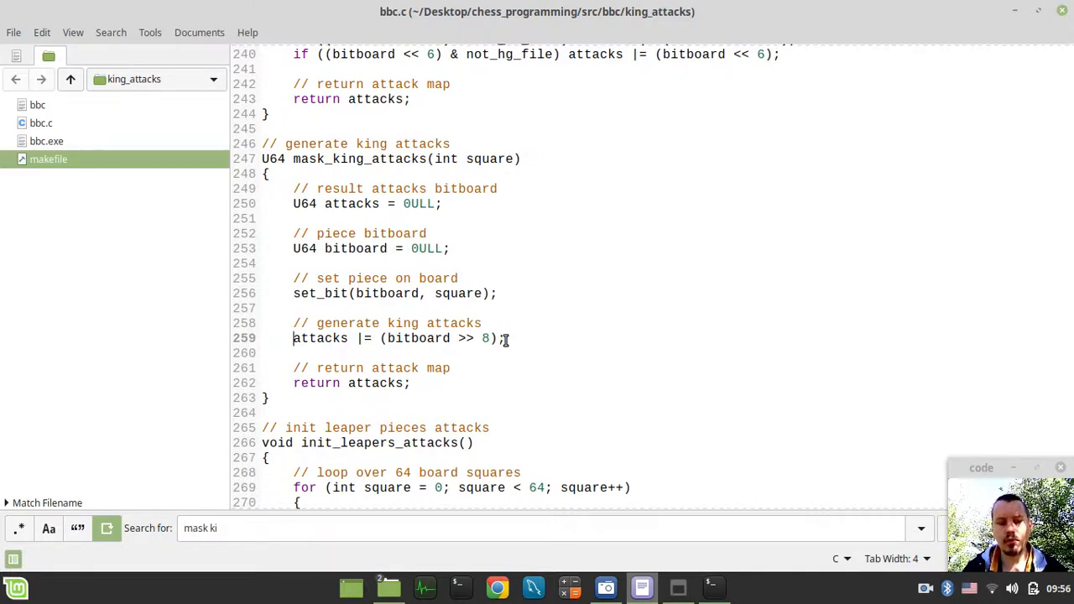
text(if ())
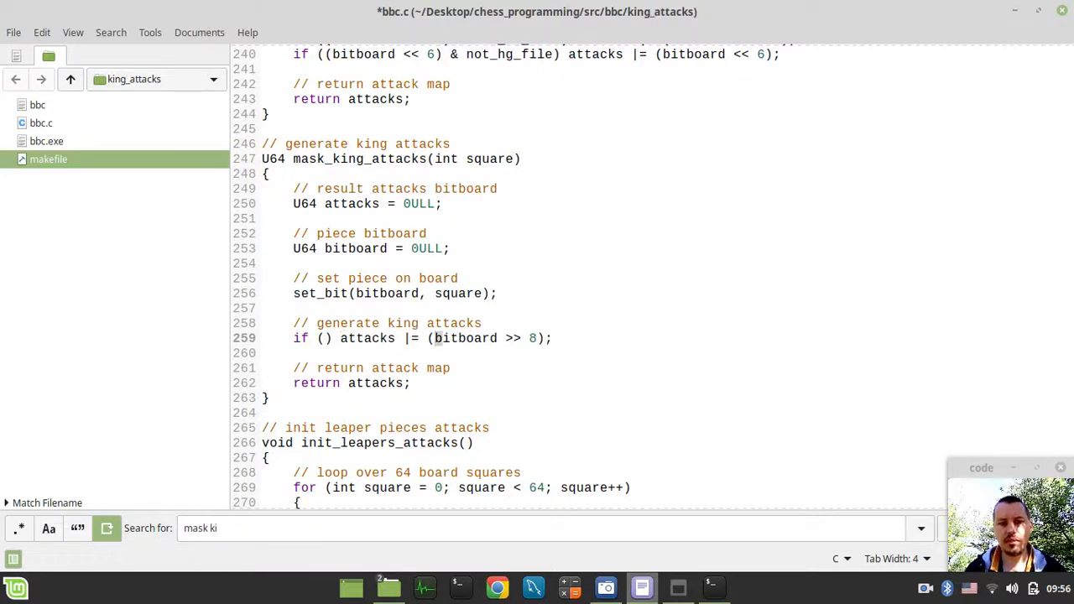
key(shift+Right)
key(shift+Right)
key(shift+Right)
key(shift+Right)
key(shift+Right)
key(shift+Right)
key(ctrl+c)
key(Left)
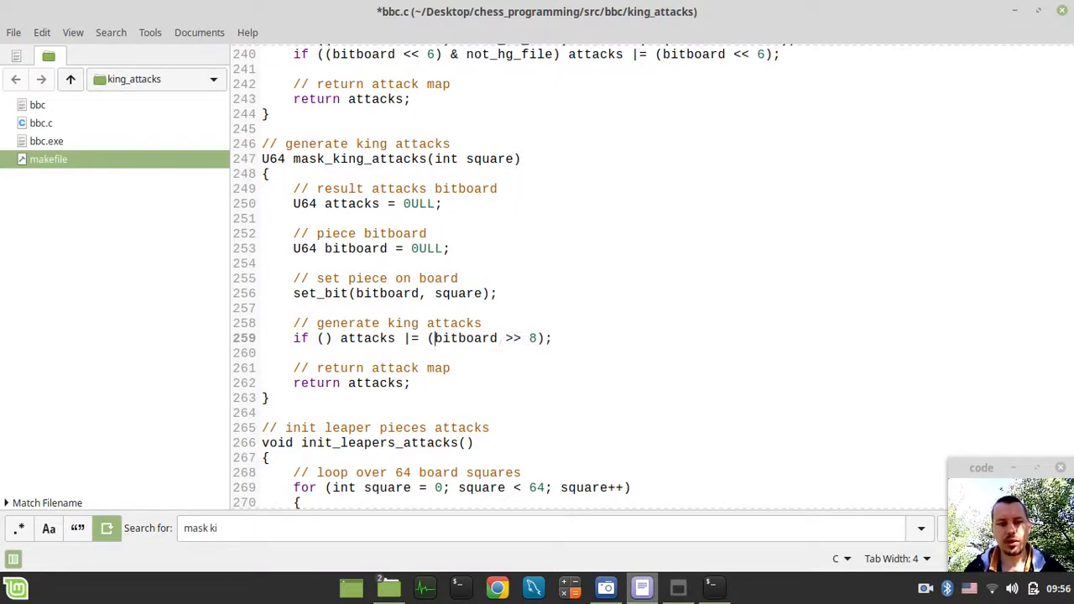
key(ctrl+v)
key(Right)
key(ctrl+s)
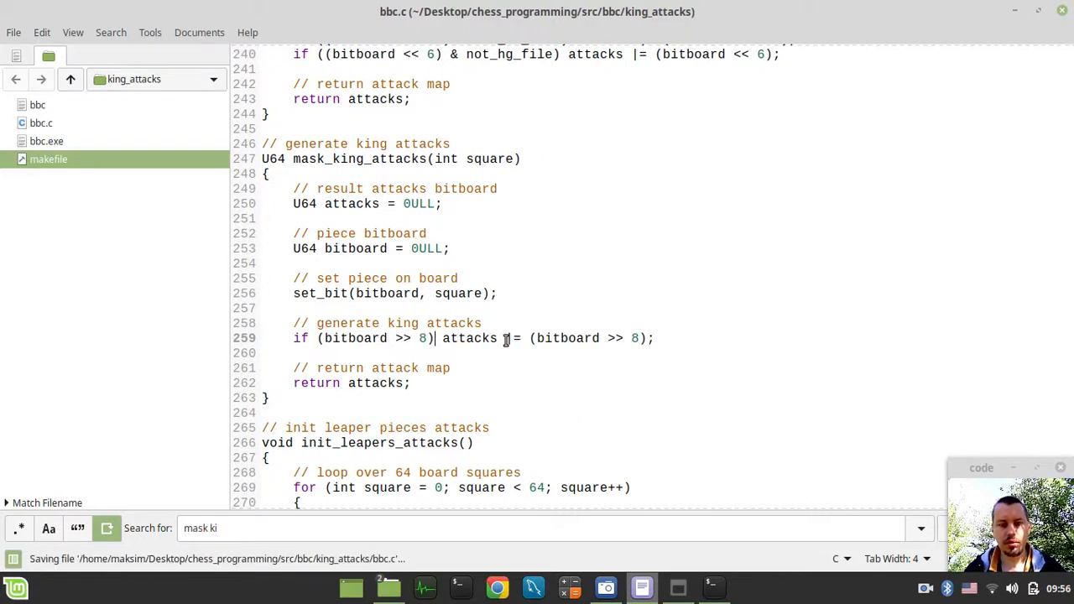
key(alt+Tab)
key(Up)
key(Return)
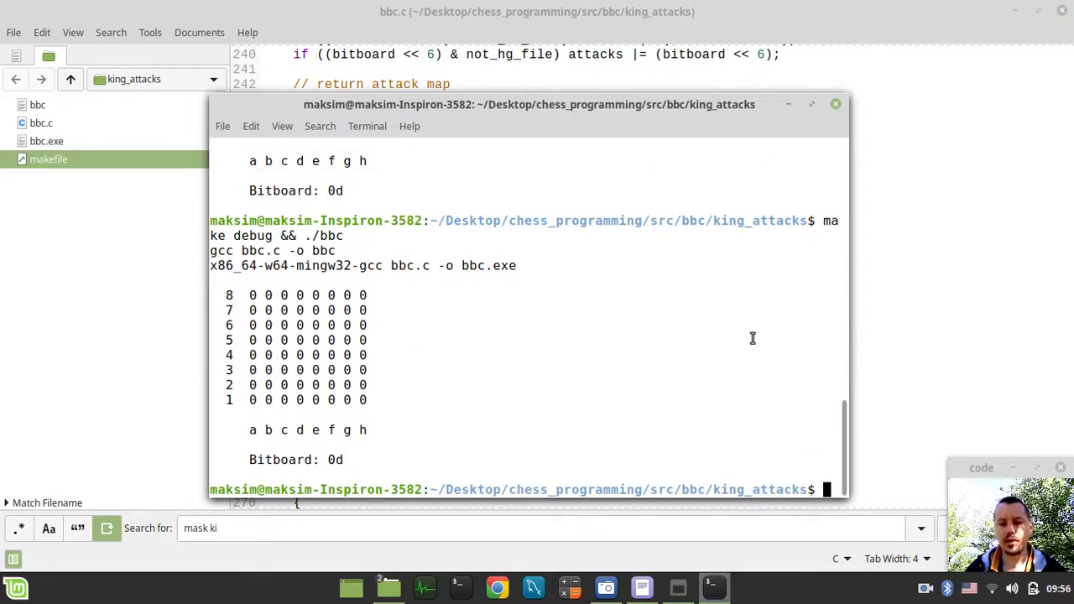
Highlight parts of line 259 while explaining and review the terminal output, making no edits.
click(879, 331)
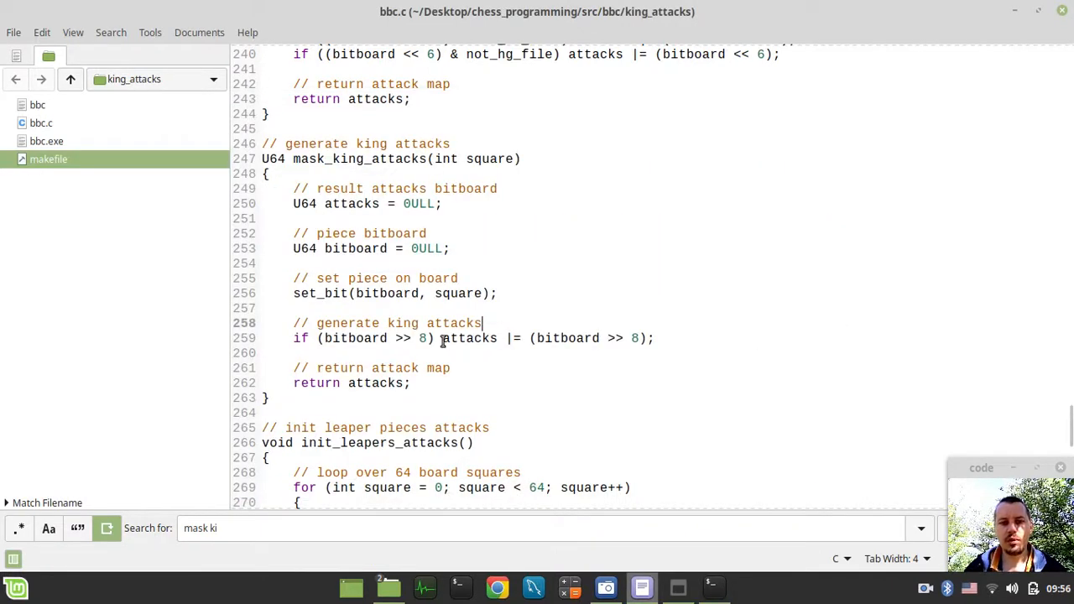
drag(442, 338, 649, 339)
click(542, 338)
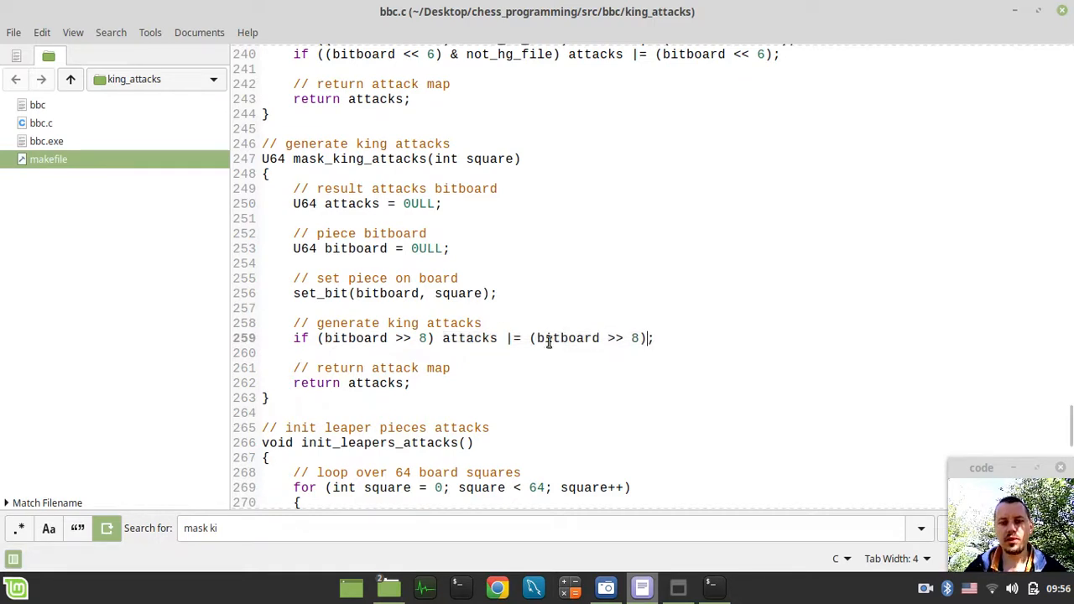
drag(538, 338, 643, 338)
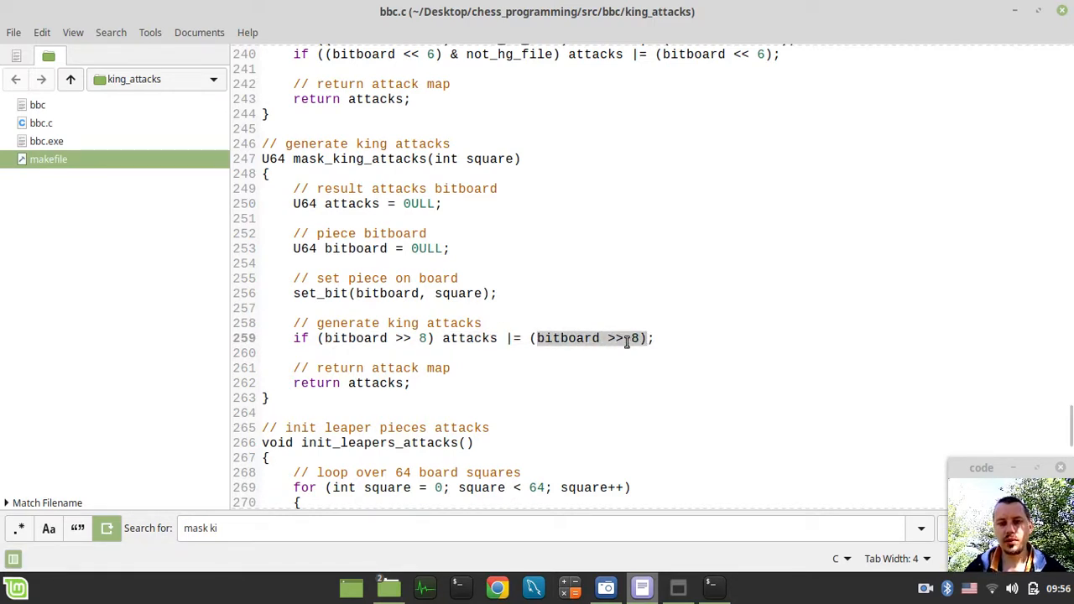
click(625, 339)
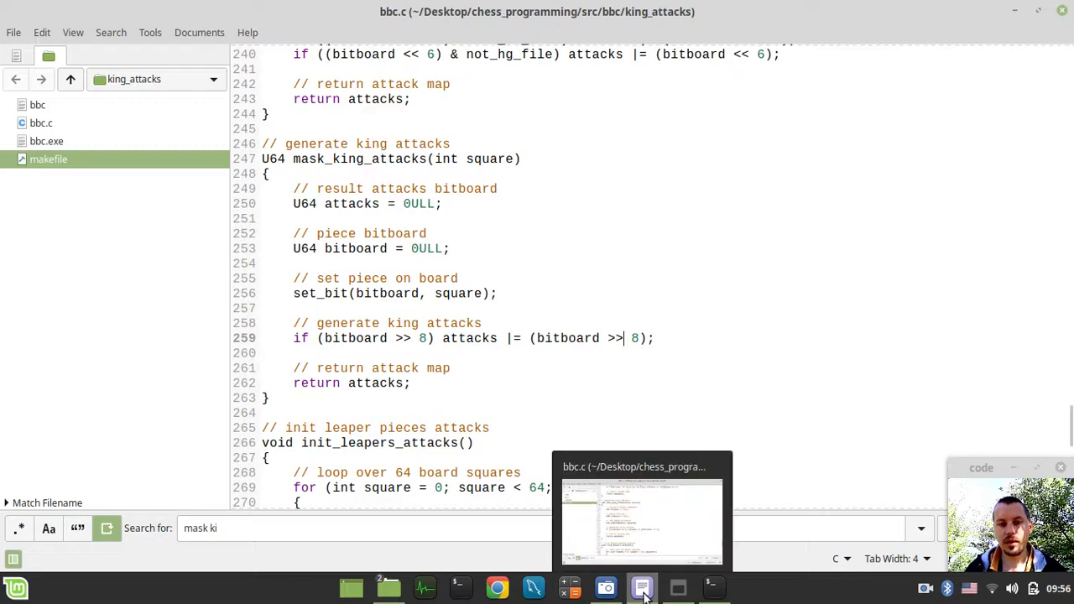
click(712, 587)
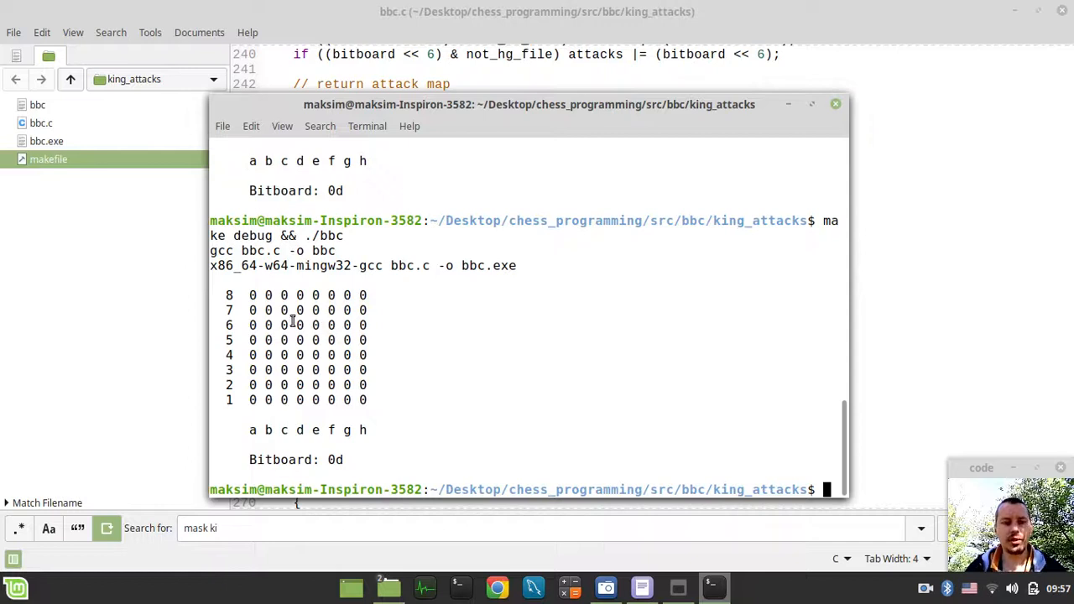
click(875, 367)
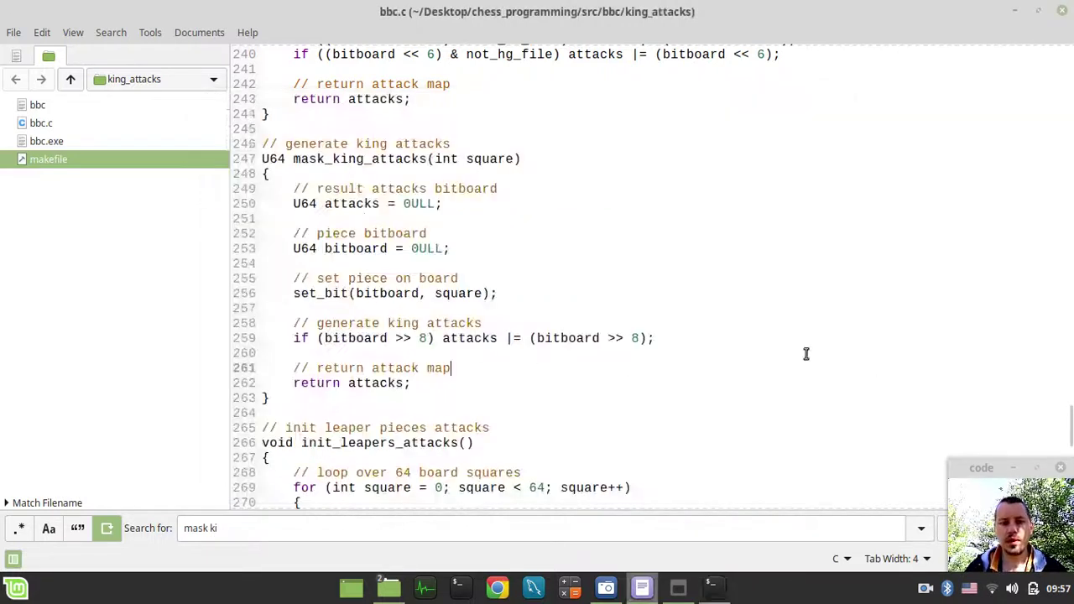
Add a second attack line attacks |= (bitboard >> 9); below line 259 and save bbc.c.
click(669, 341)
key(Return)
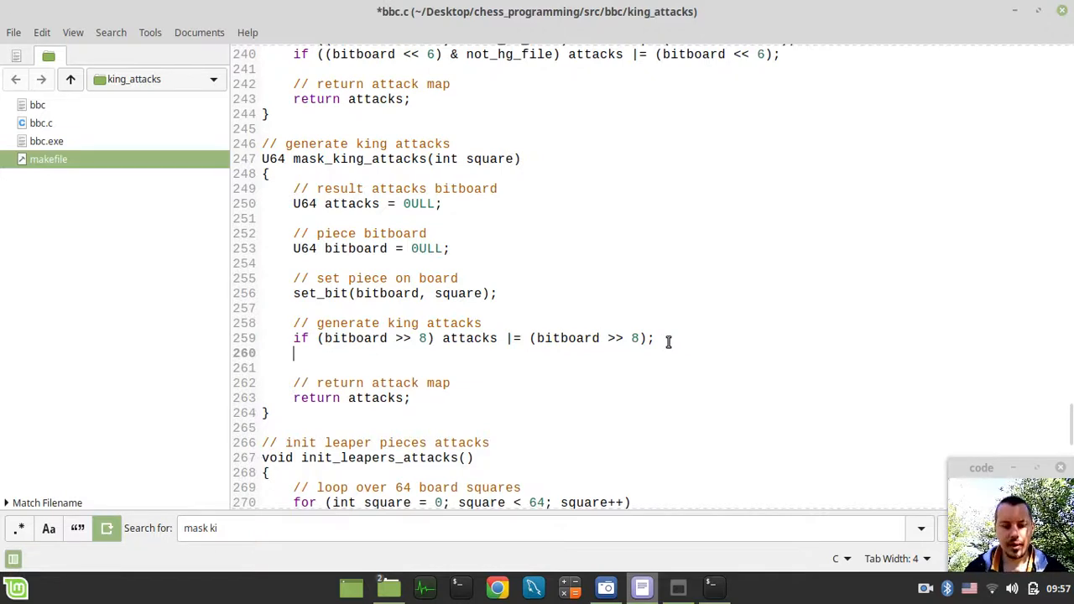
text(attacks |=)
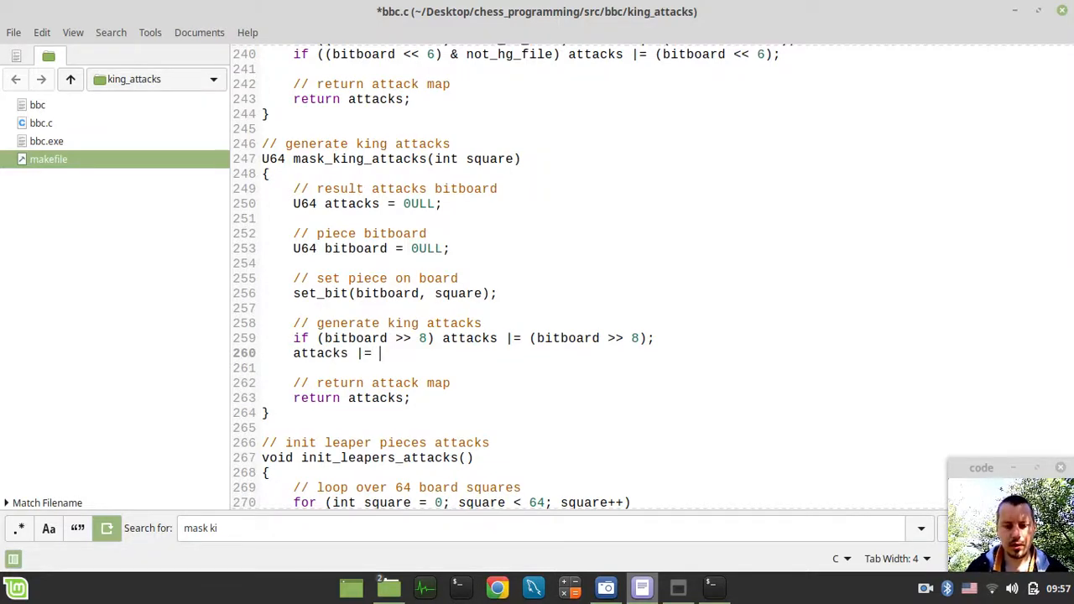
text(())
text(bitboard >> )
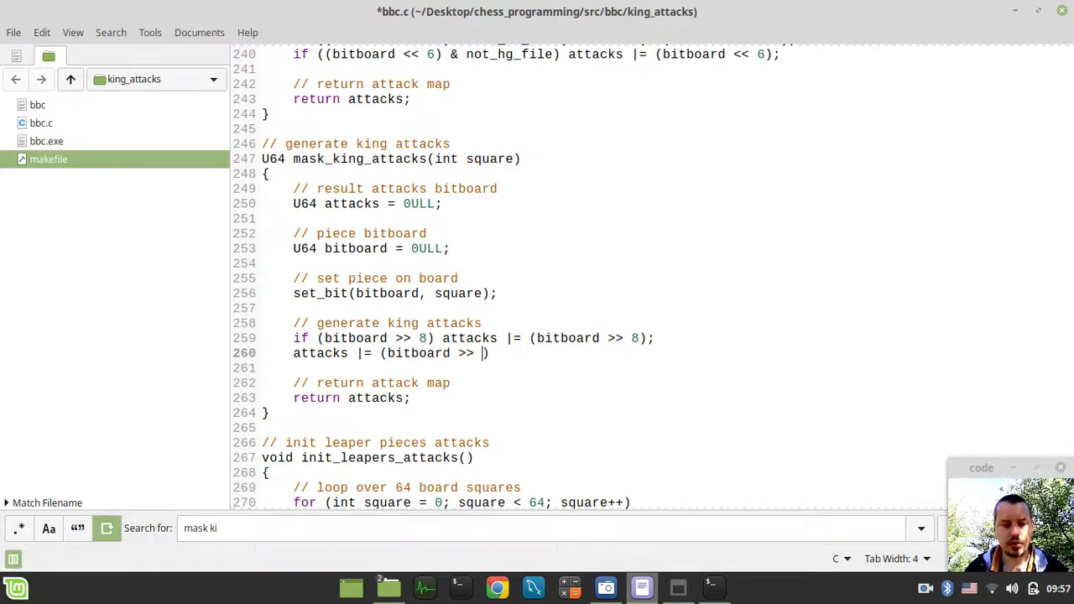
text(9)
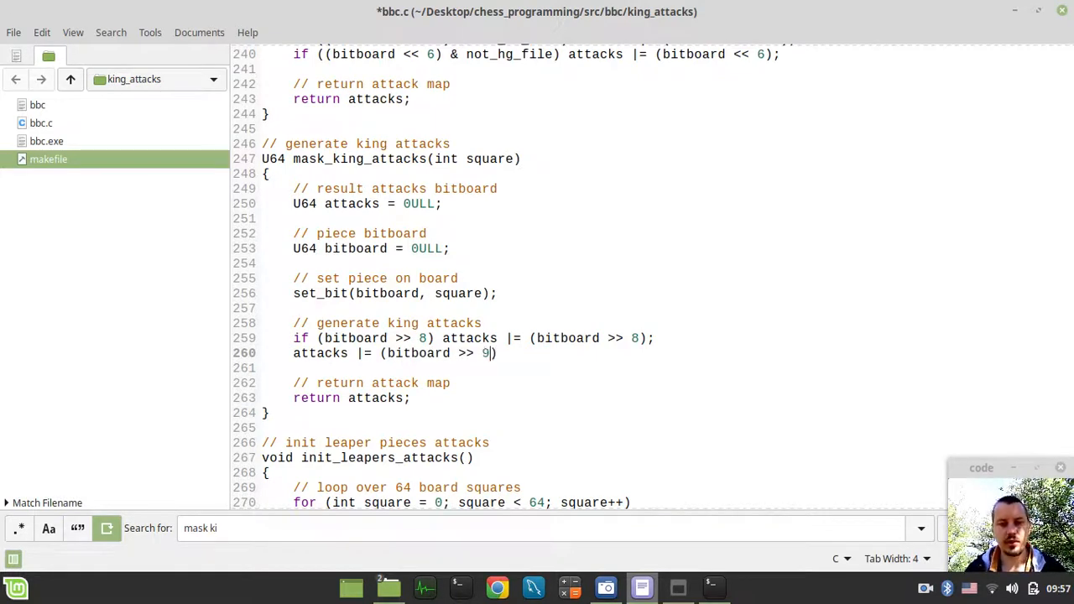
key(End)
text(;)
key(ctrl+s)
scroll(668, 346, down, 4)
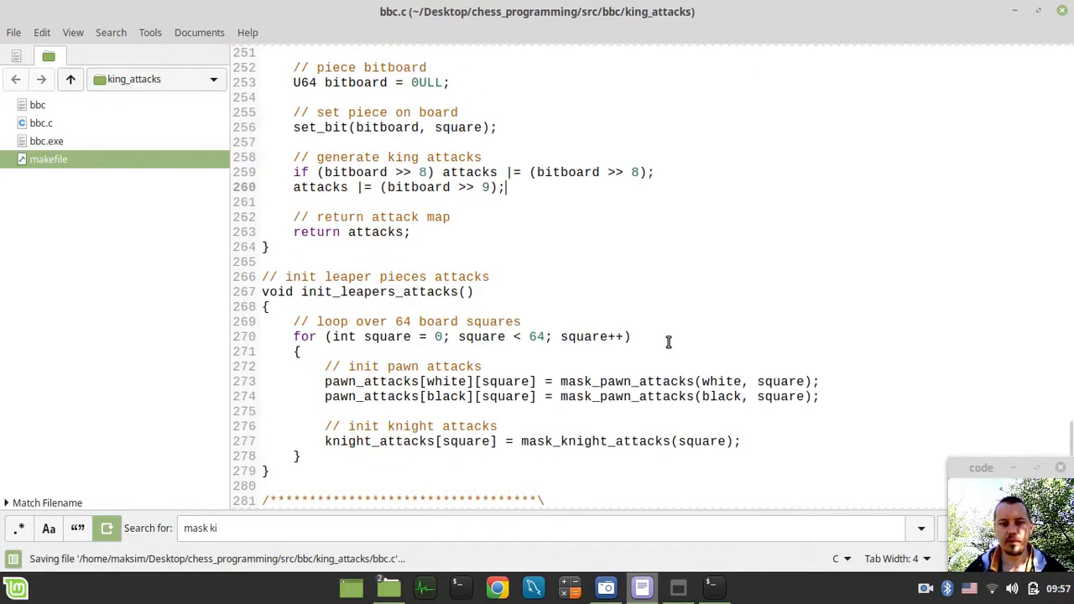
scroll(668, 347, down, 4)
scroll(662, 353, down, 4)
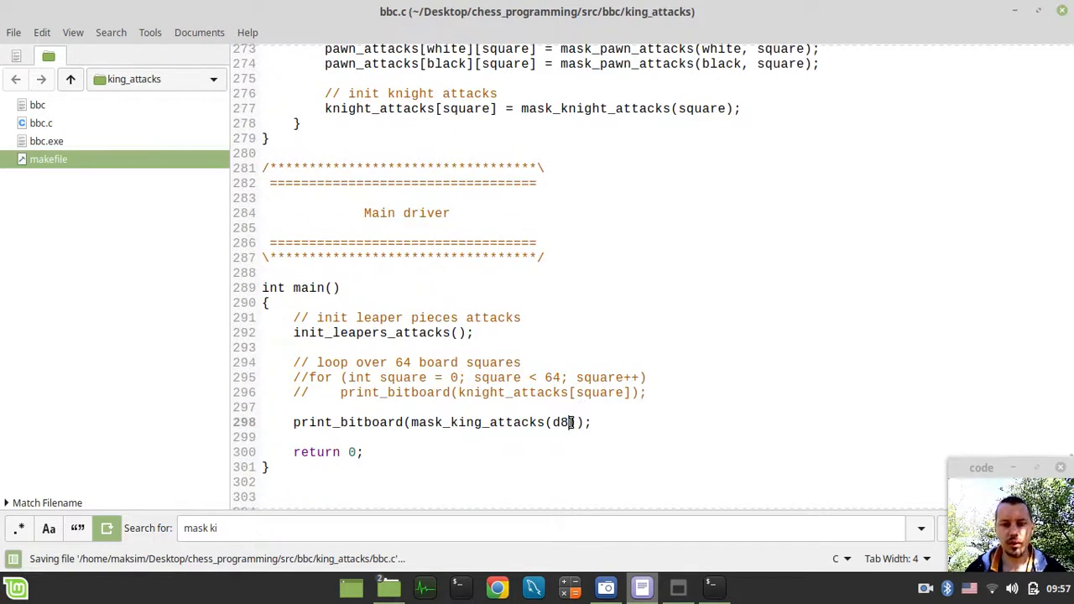
Change d8 to d4 in main, save and rerun, marking the c5 and d5 bits (201326592d).
key(BackSpace)
text(4)
key(ctrl+s)
key(alt+Tab)
key(Up)
key(Return)
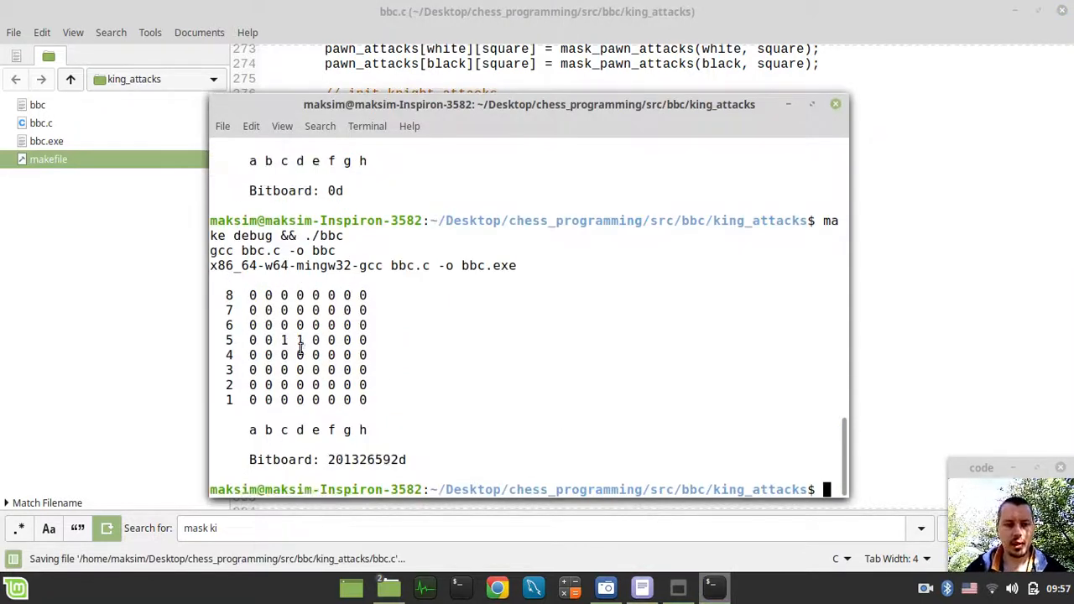
double_click(302, 340)
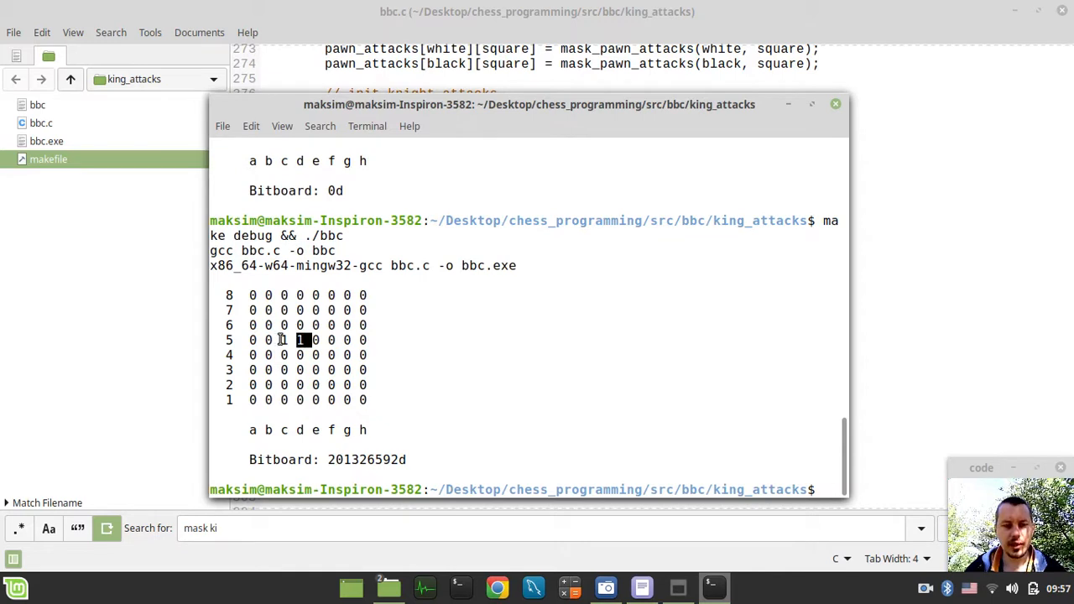
double_click(284, 339)
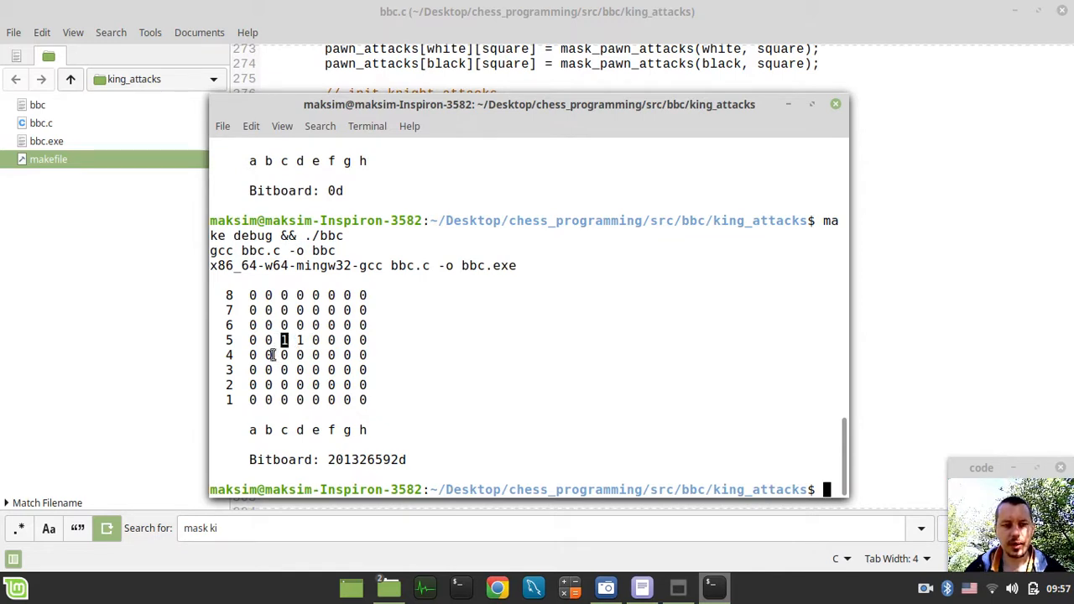
Change d4 to a4, save and rerun, showing a5 and a wrapped-around h6 bit (25165824d).
key(alt+Tab)
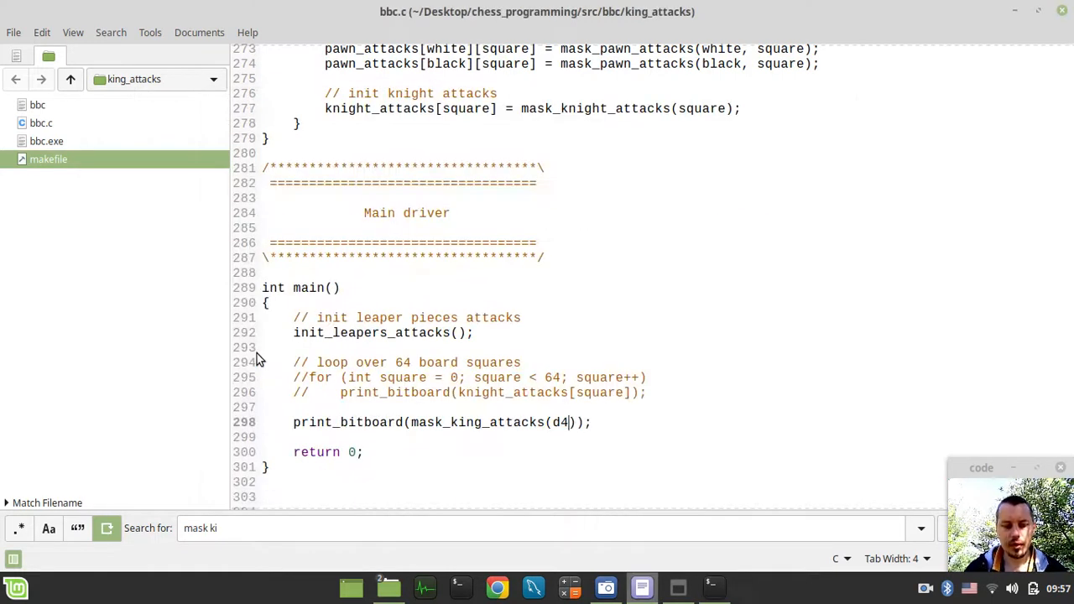
key(BackSpace)
text(a)
key(ctrl+s)
key(alt+Tab)
key(Up)
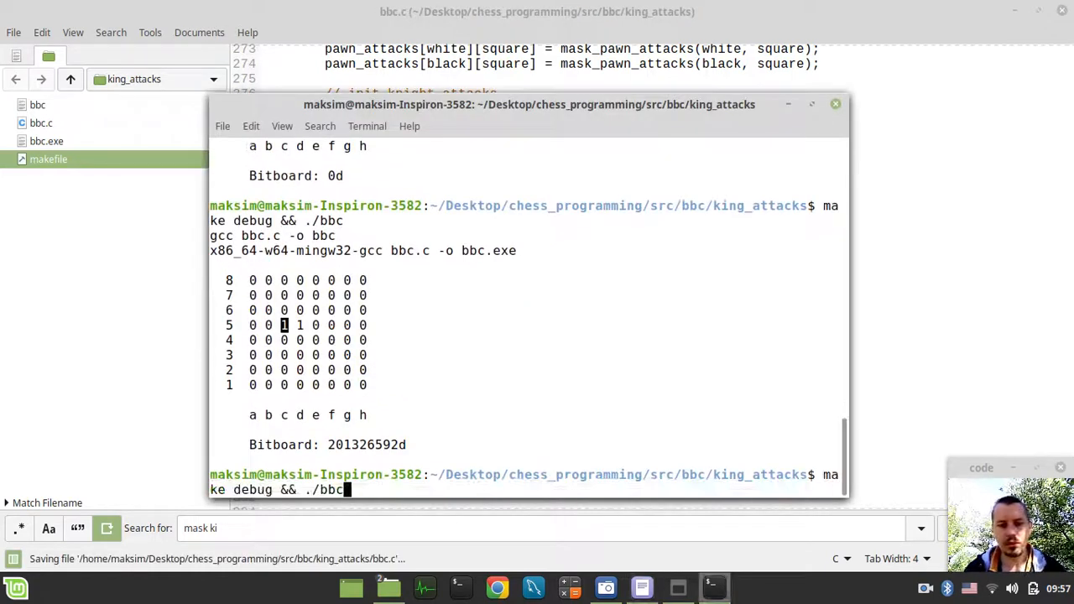
key(Return)
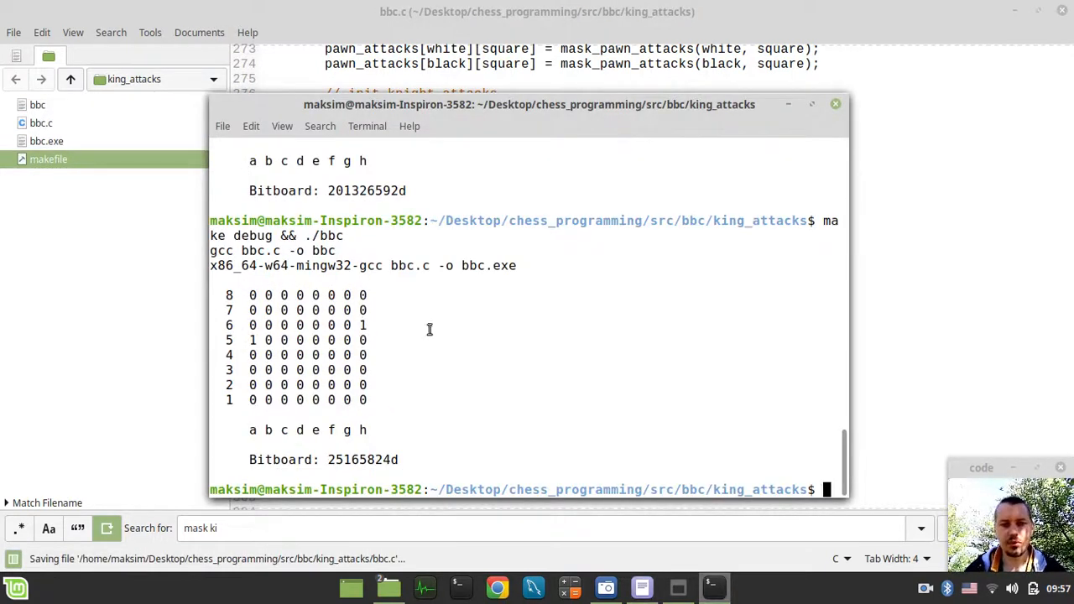
click(918, 321)
scroll(466, 294, up, 4)
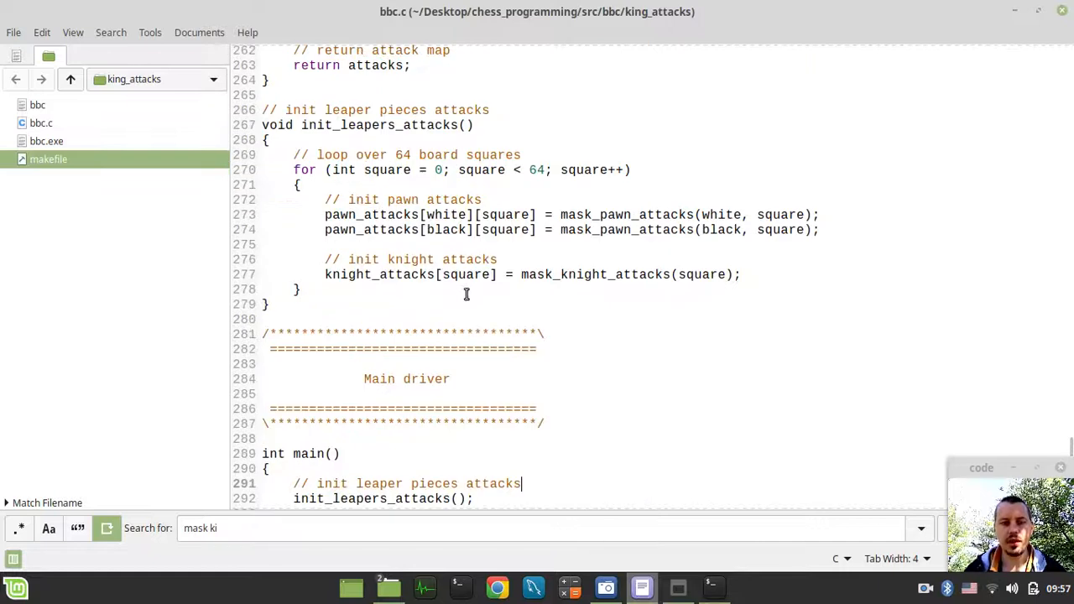
scroll(532, 277, up, 5)
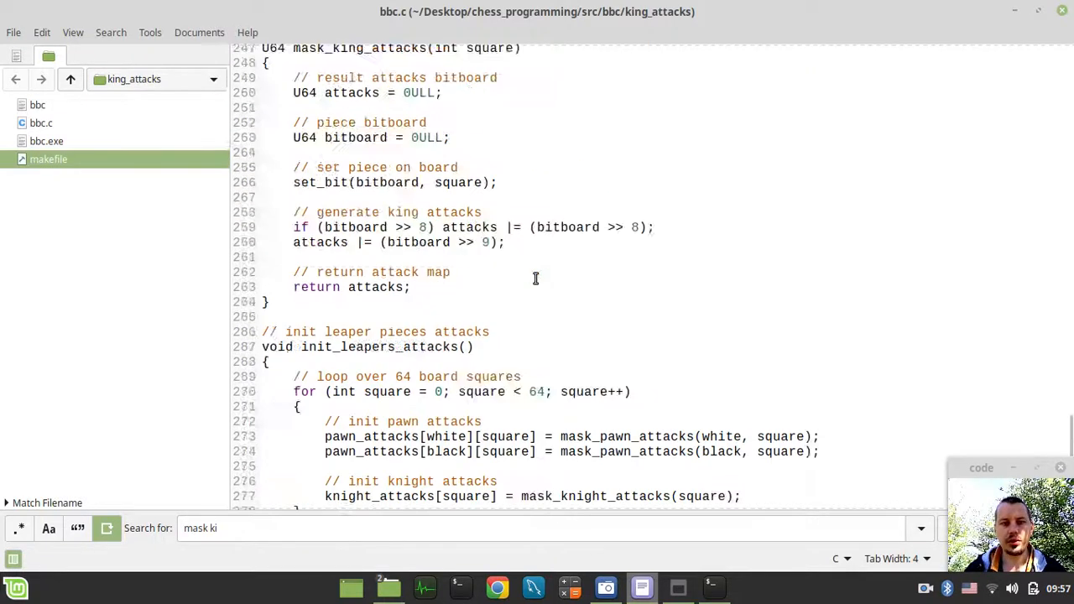
Guard the bitboard >> 9 king attack on line 260 with if ((bitboard >> 9) & not_h_file).
click(294, 243)
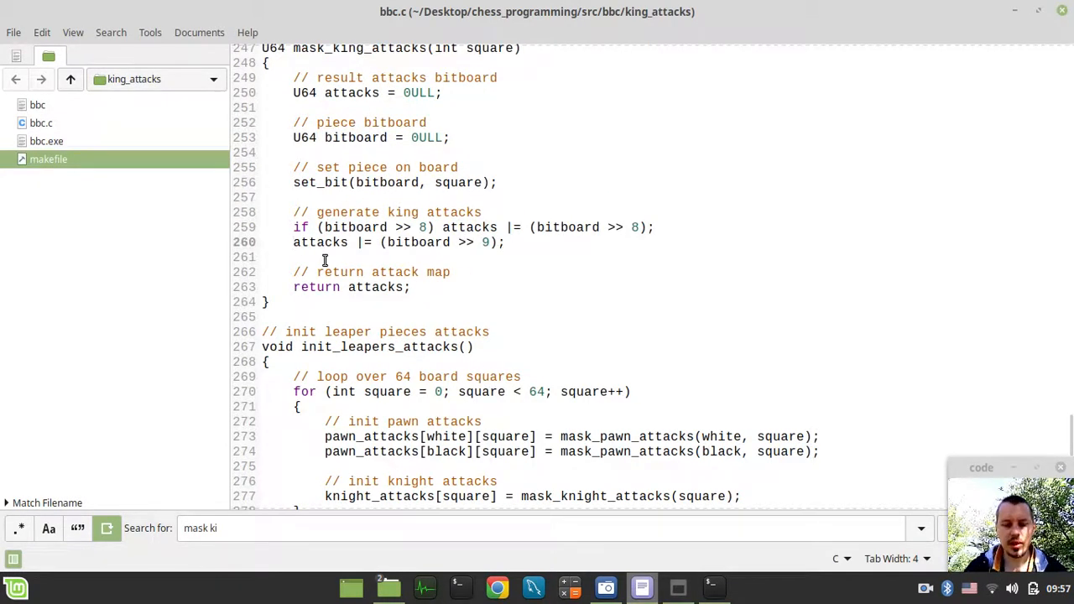
text(if ())
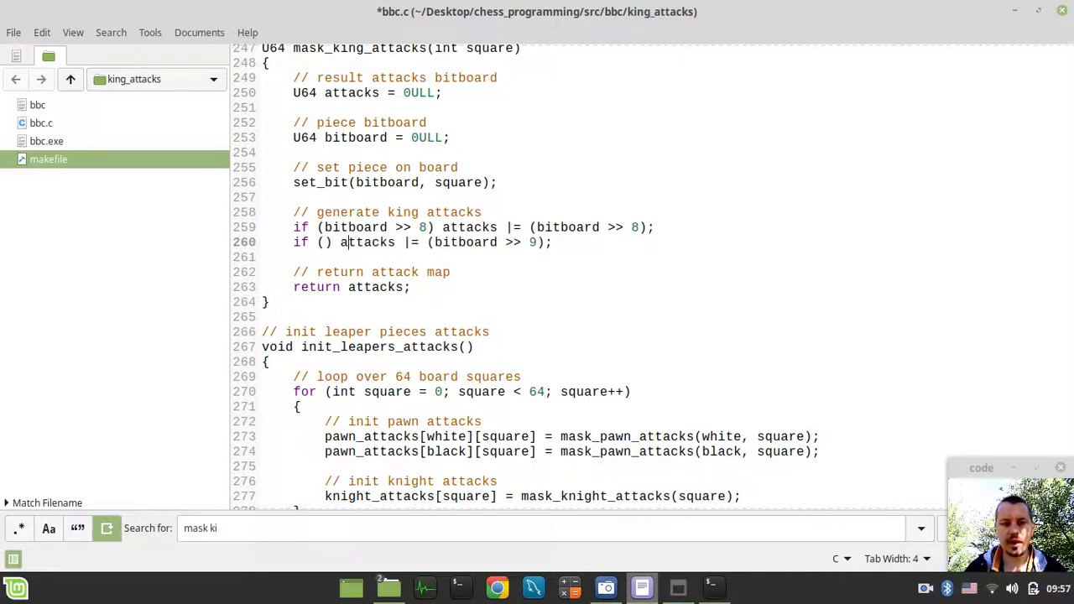
key(shift+End)
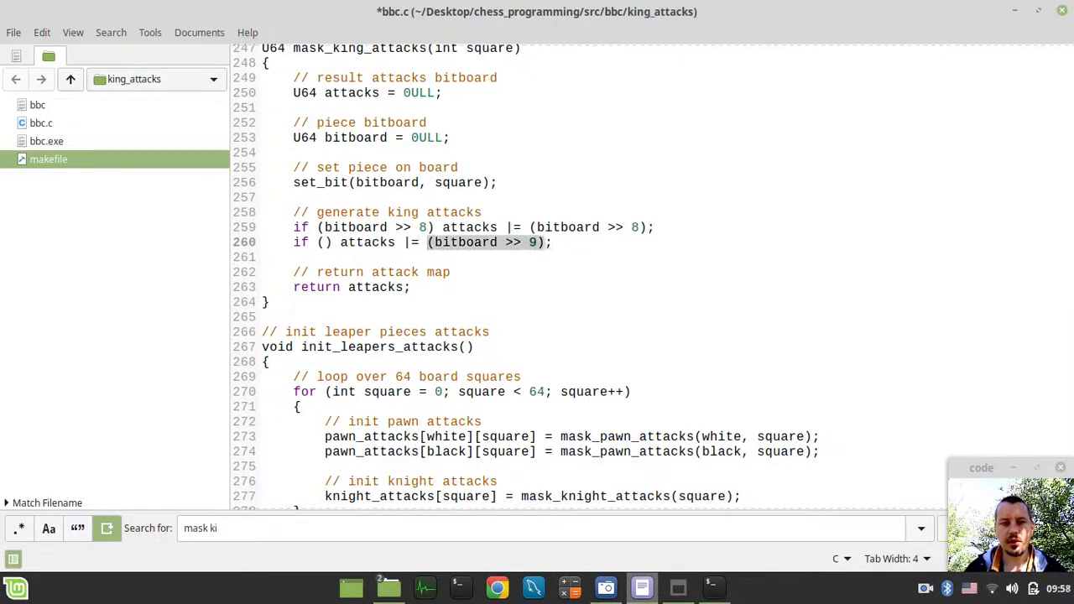
key(shift+Left)
key(shift+Left)
key(ctrl+c)
key(Right)
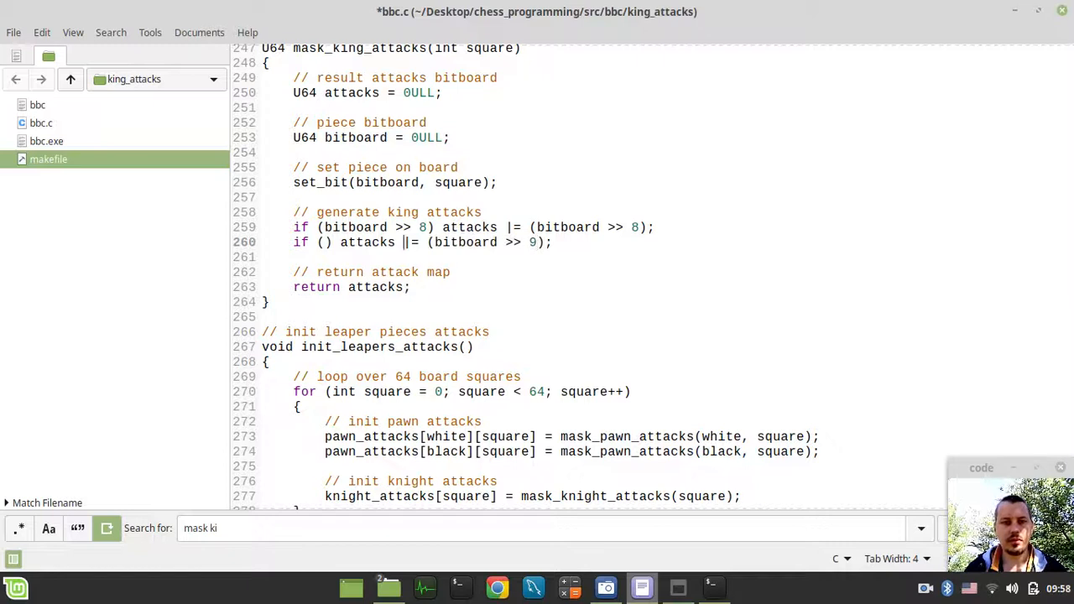
key(Right)
key(ctrl+v)
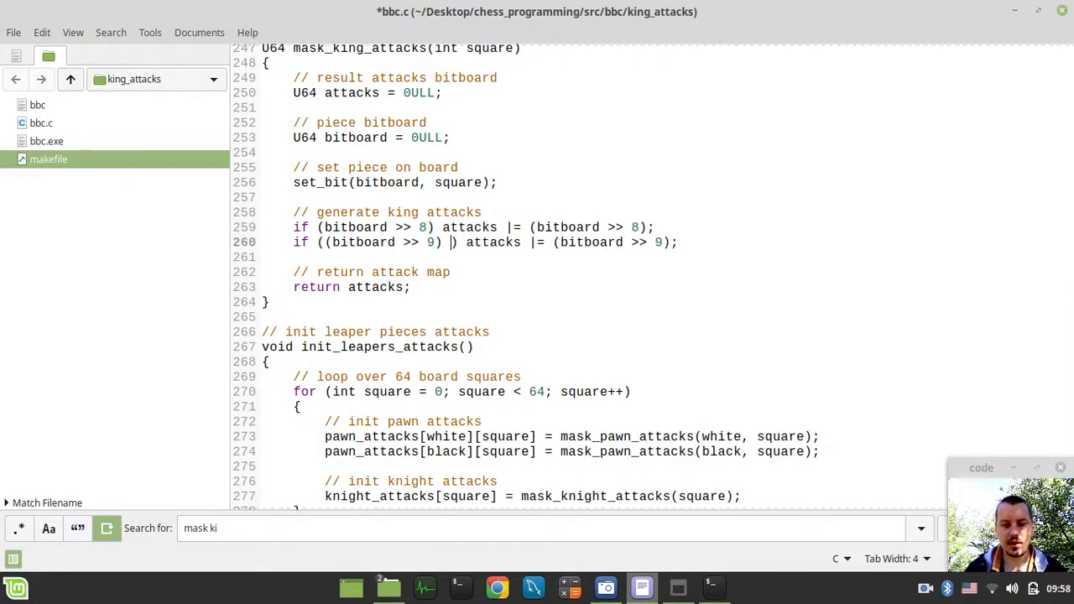
text(& noy)
text(t_h)
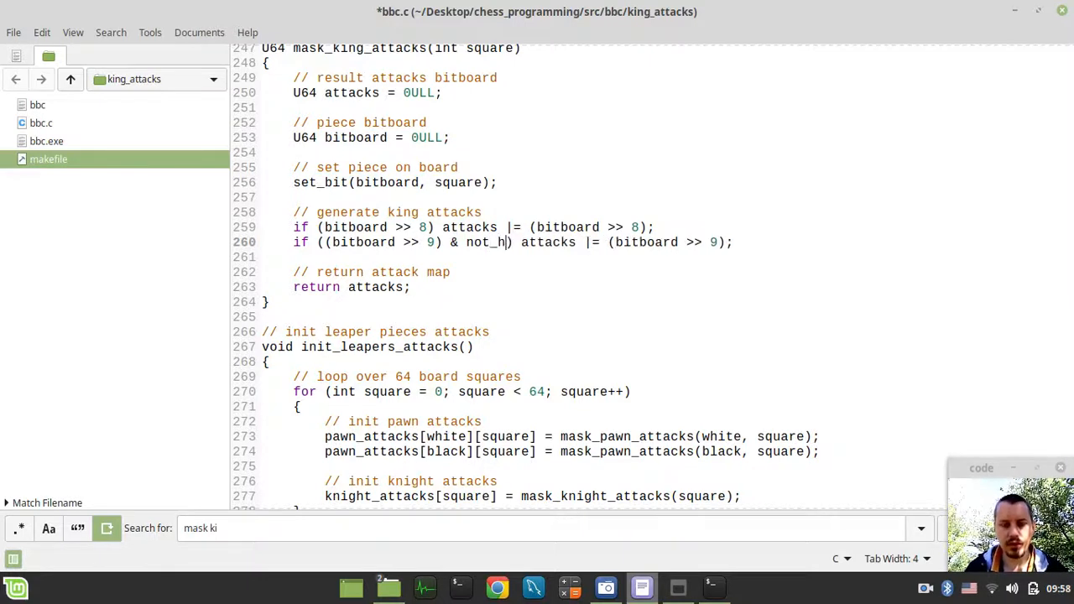
text(_file)
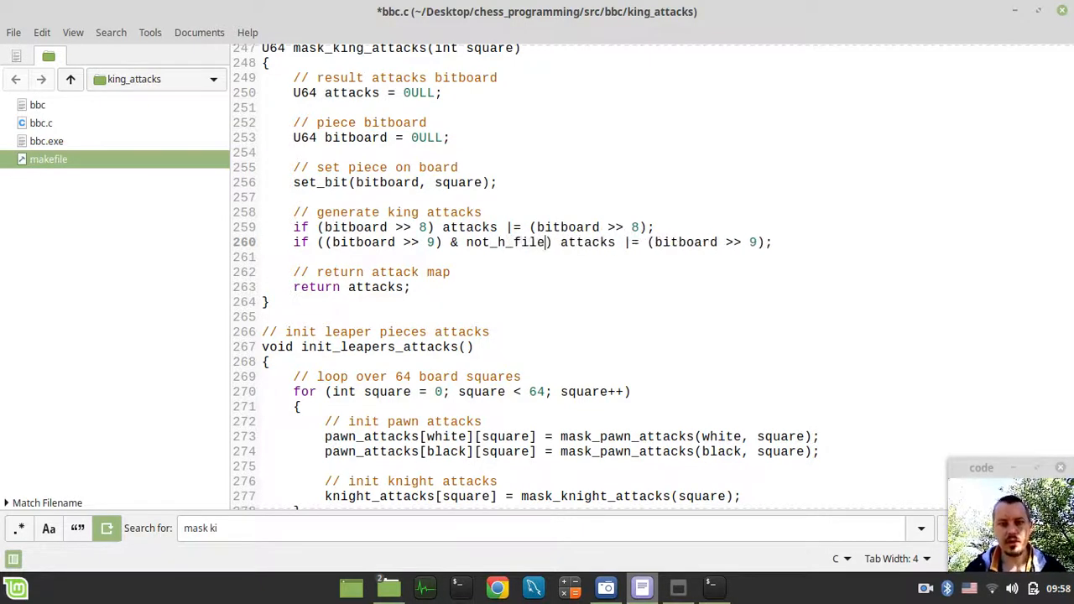
Save bbc.c and rerun make debug && ./bbc so a4 shows only a5 set.
key(ctrl+s)
key(alt+Tab)
key(Up)
key(Return)
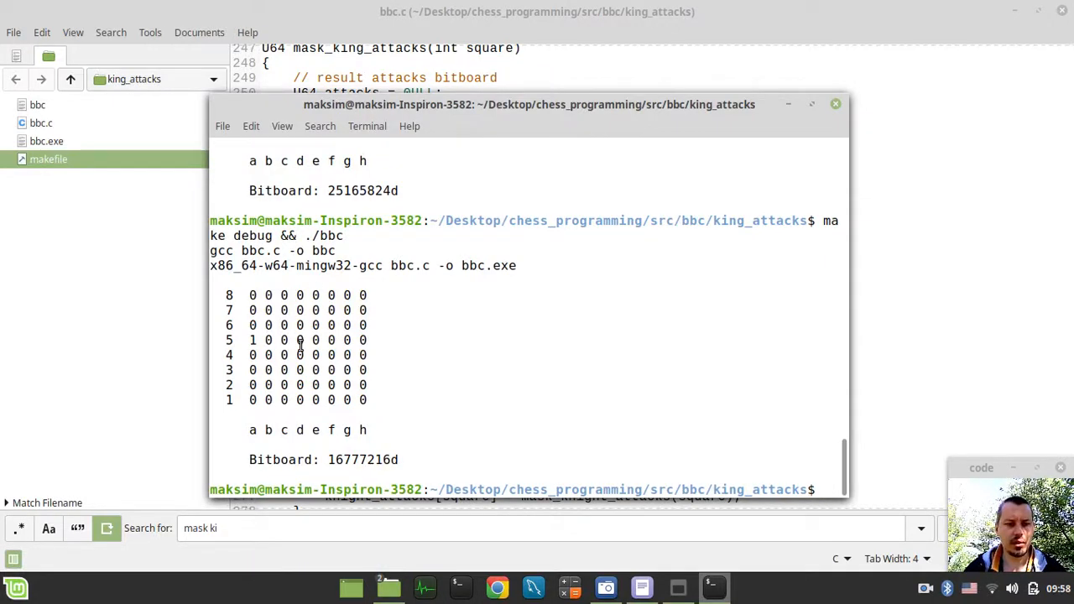
Inspect the a5 bit, then switch main back to mask_king_attacks(d4) and save.
drag(251, 340, 261, 340)
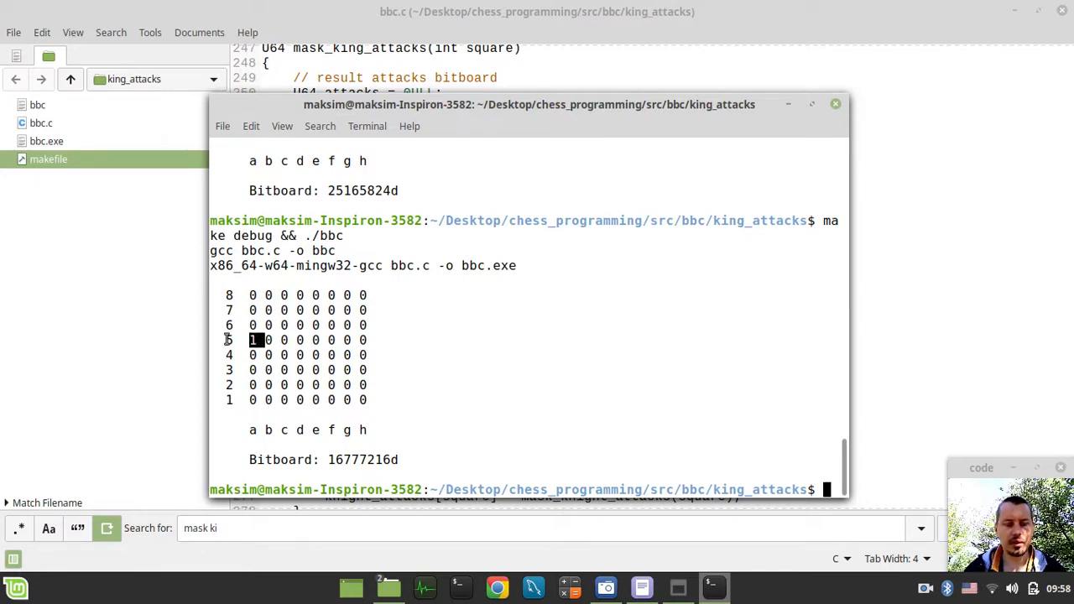
click(890, 333)
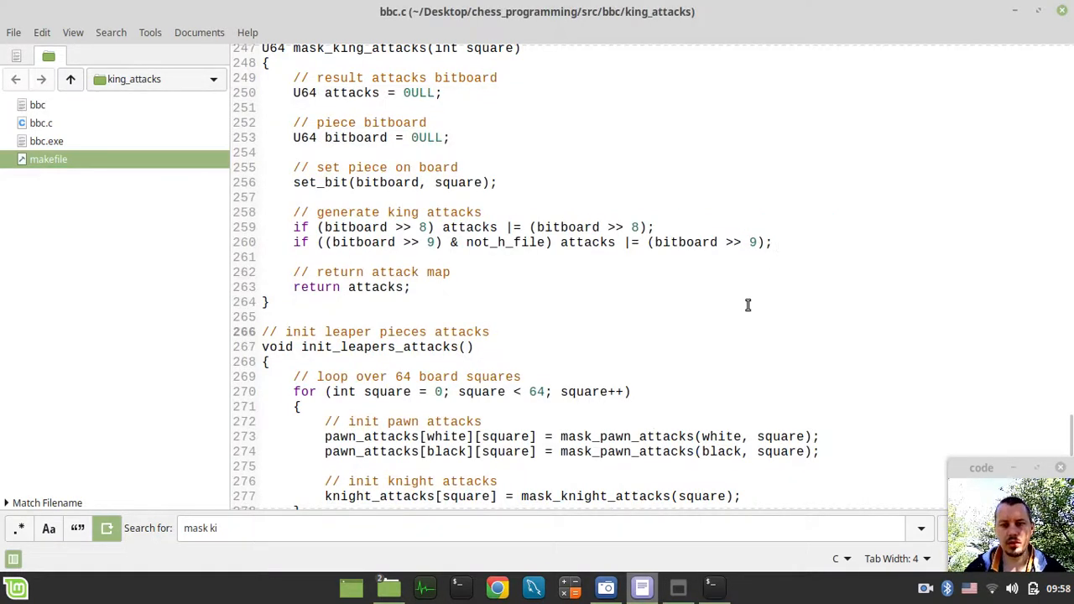
scroll(671, 395, down, 3)
scroll(596, 403, down, 3)
scroll(496, 428, down, 5)
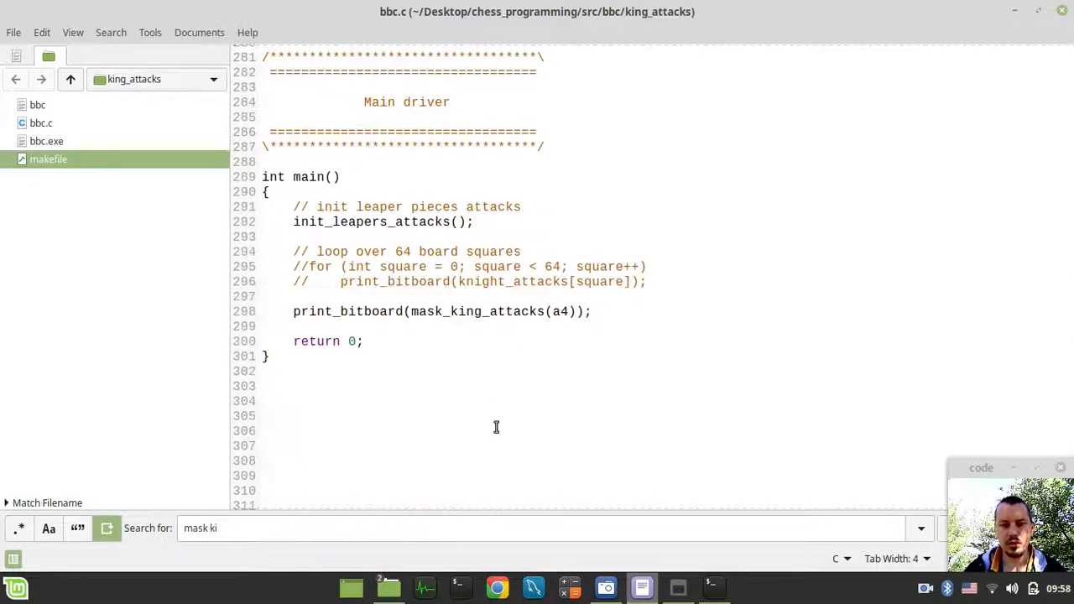
click(563, 312)
key(BackSpace)
text(d)
key(ctrl+s)
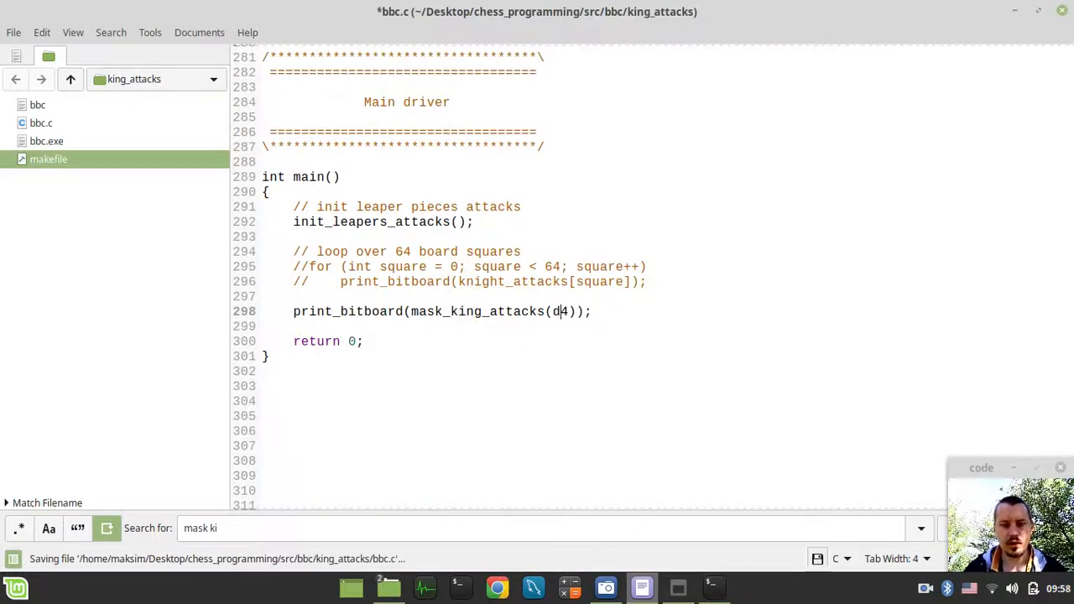
Rebuild and run the program for d4, then return to the editor.
key(alt+Tab)
key(Up)
key(Return)
key(alt+Tab)
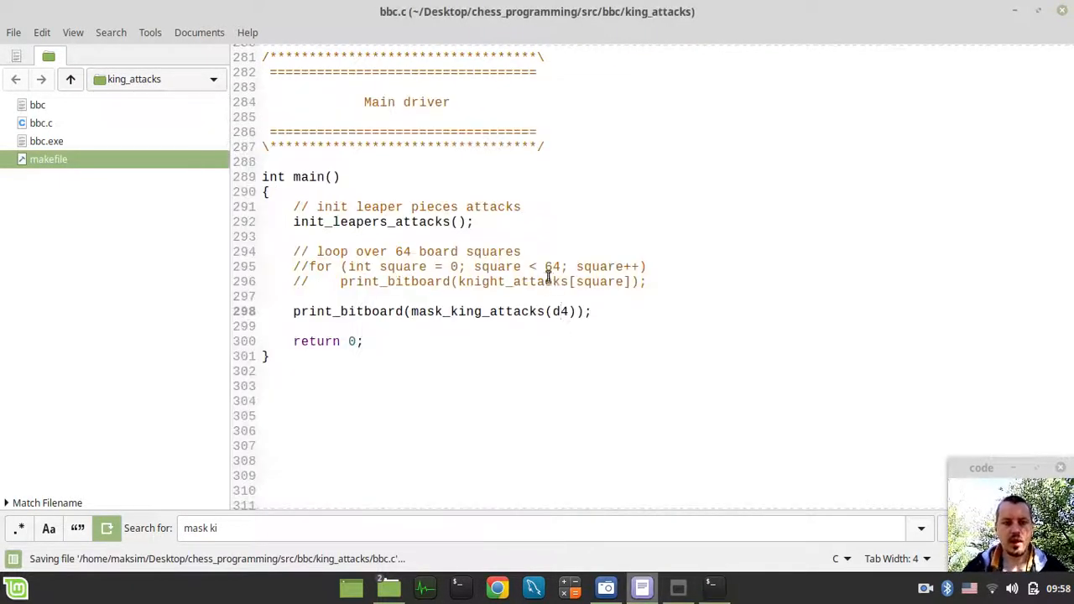
scroll(546, 269, up, 9)
scroll(336, 242, up, 2)
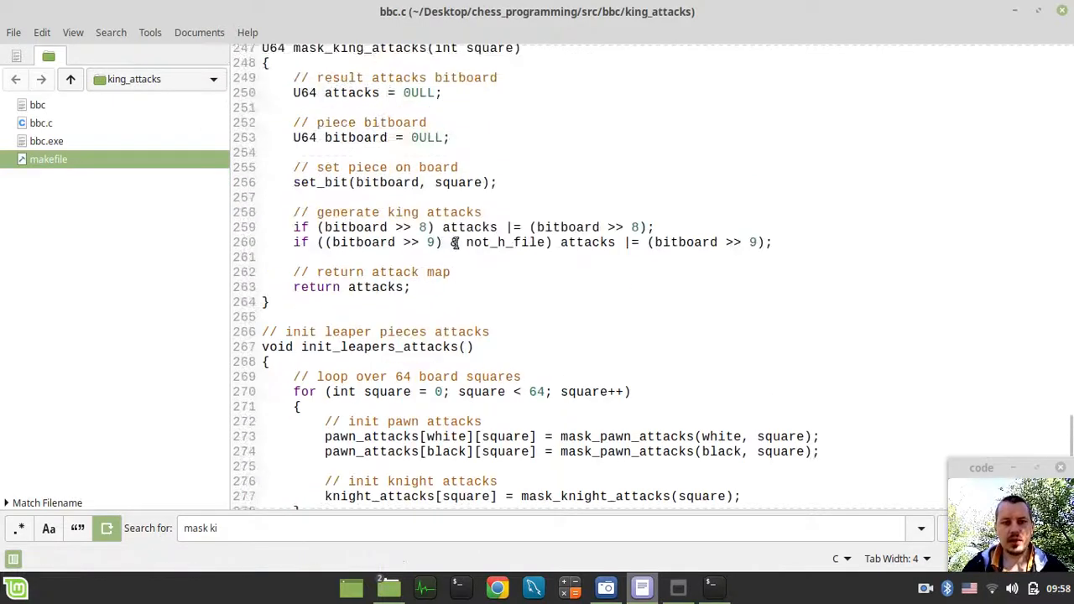
Add an attacks |= (bitboard >> 7) king move on line 261, save and rebuild.
click(771, 242)
key(Return)
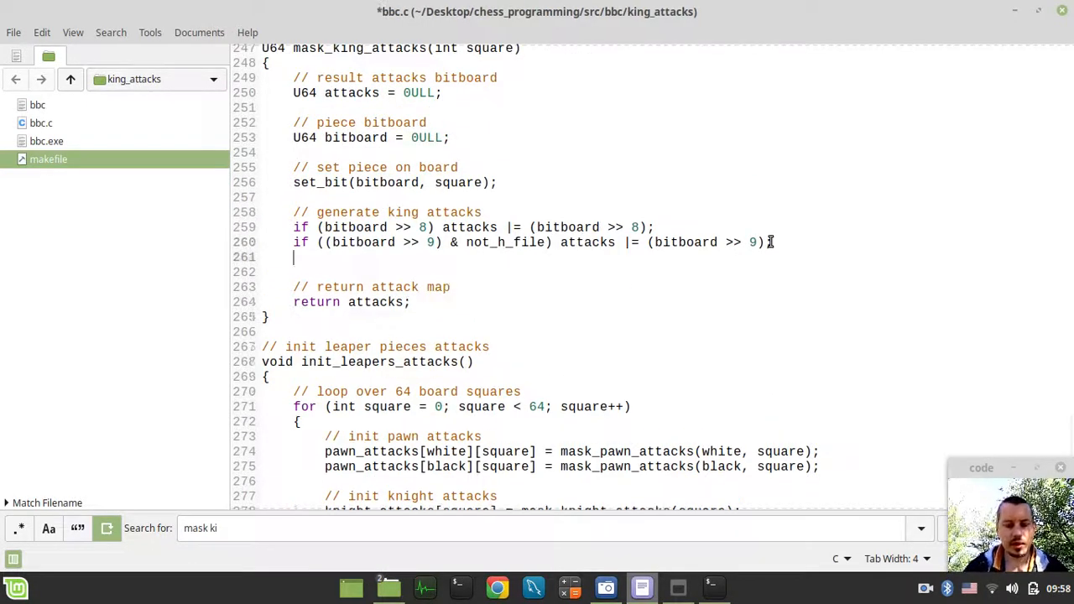
text(attacks |= ()
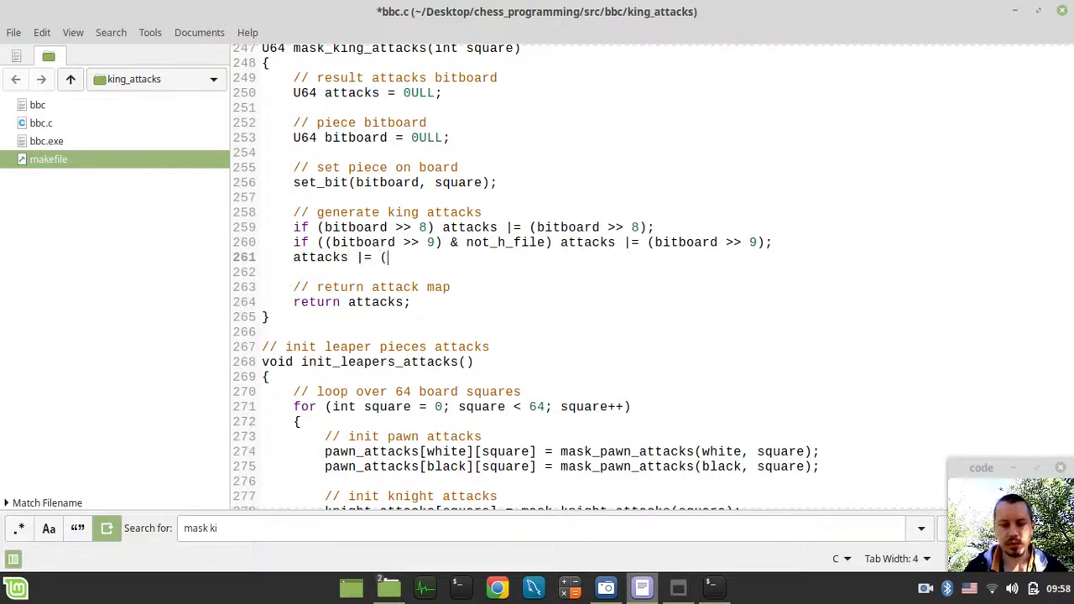
text(bitboard >> 7);)
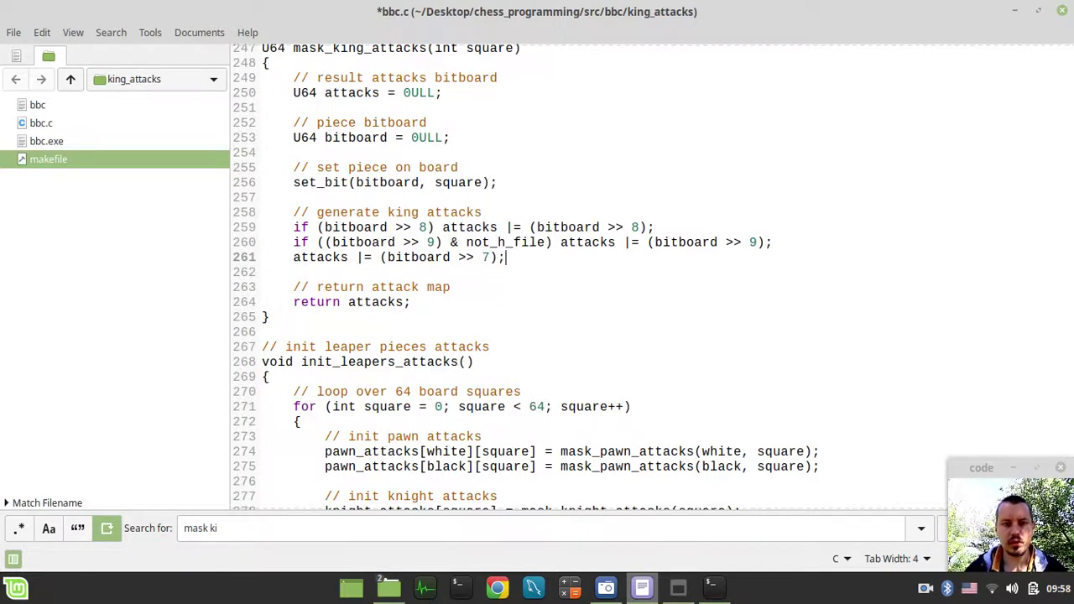
key(ctrl+s)
key(alt+Tab)
key(Up)
key(Return)
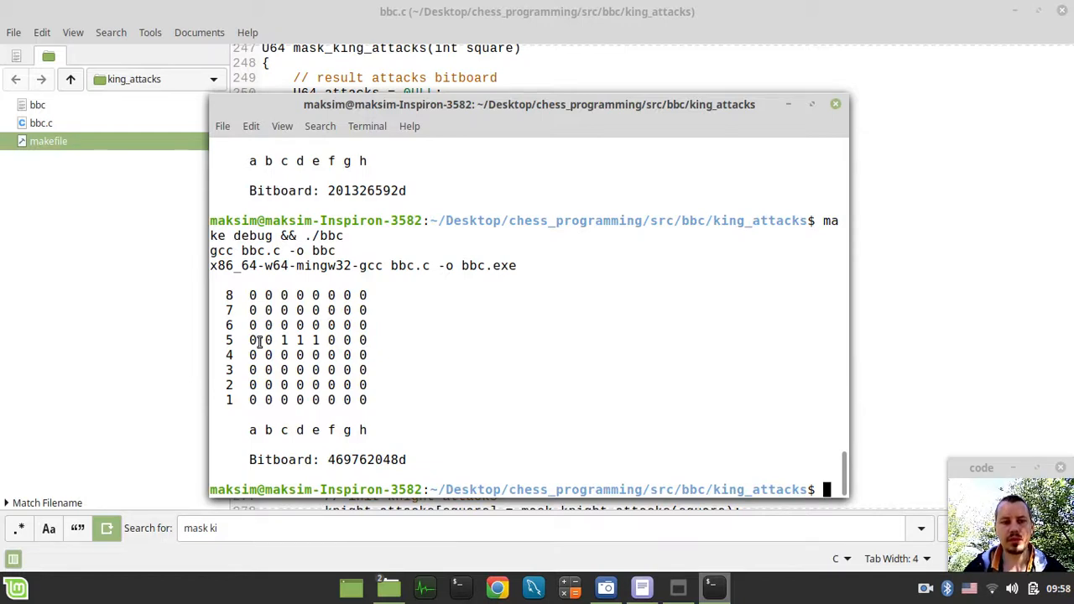
key(alt+Tab)
scroll(394, 378, down, 3)
scroll(394, 378, down, 6)
scroll(395, 378, down, 2)
Change main's square from d4 to h4, save and rerun to print the h4 king mask.
click(561, 308)
key(BackSpace)
text(h4));)
key(ctrl+s)
key(alt+Tab)
key(Up)
key(Return)
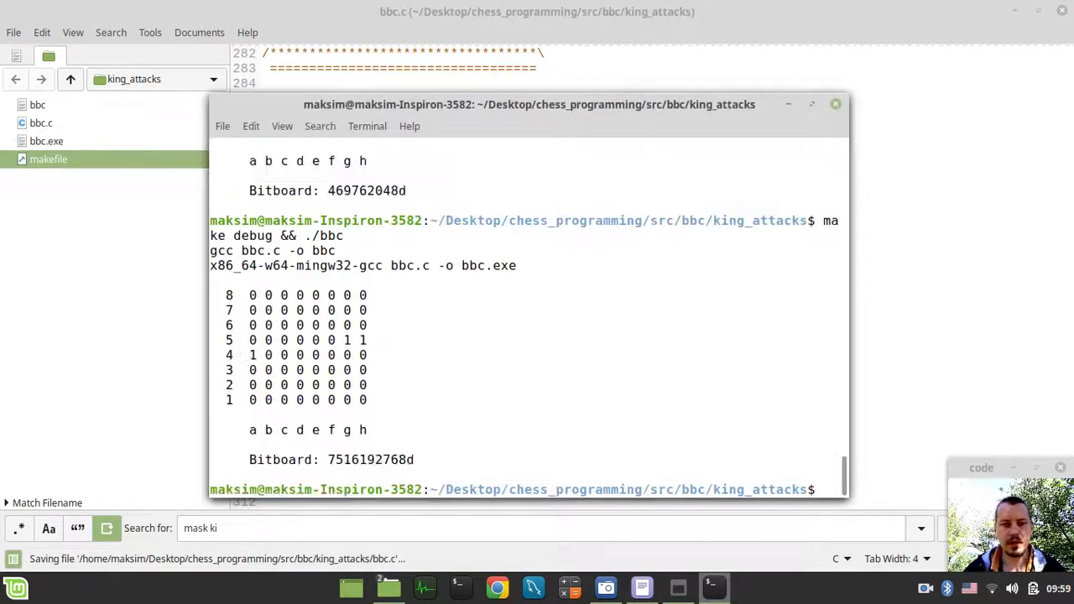
key(alt+Tab)
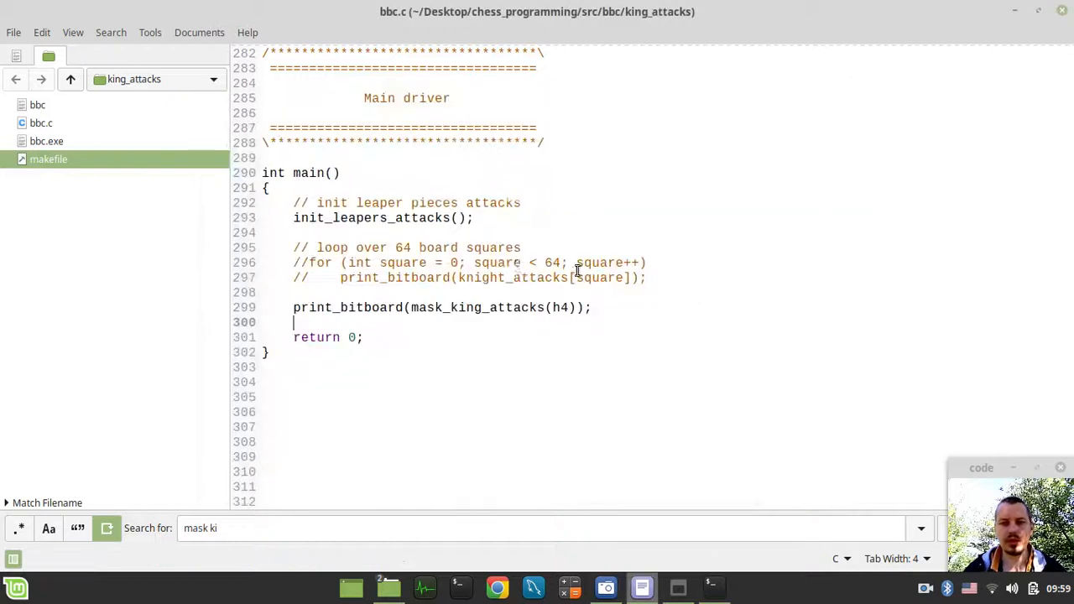
scroll(518, 267, up, 3)
scroll(518, 266, up, 4)
scroll(384, 243, up, 3)
scroll(427, 286, up, 4)
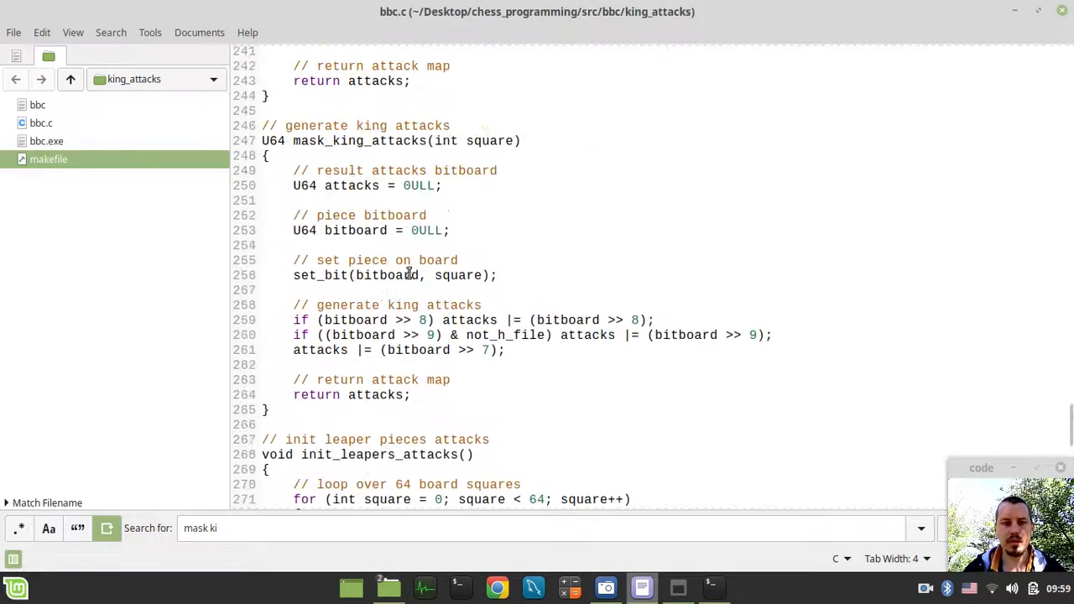
mouse_move(380, 350)
mouse_down()
mouse_move(499, 350)
mouse_move(487, 353)
mouse_up()
click(299, 353)
text(if ()
text((bitboard >> 7))
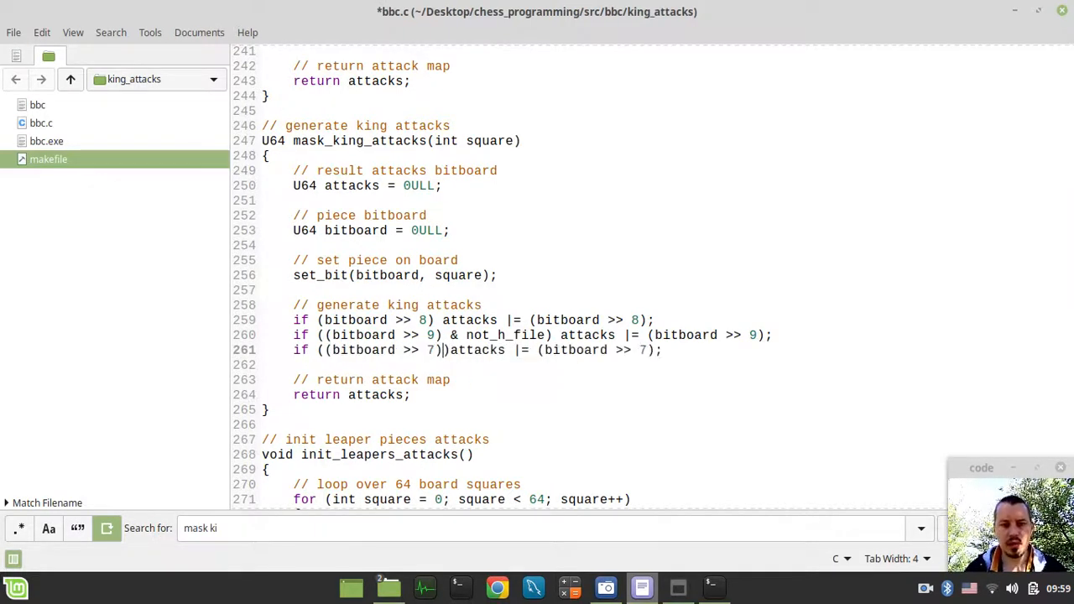
text(& not)
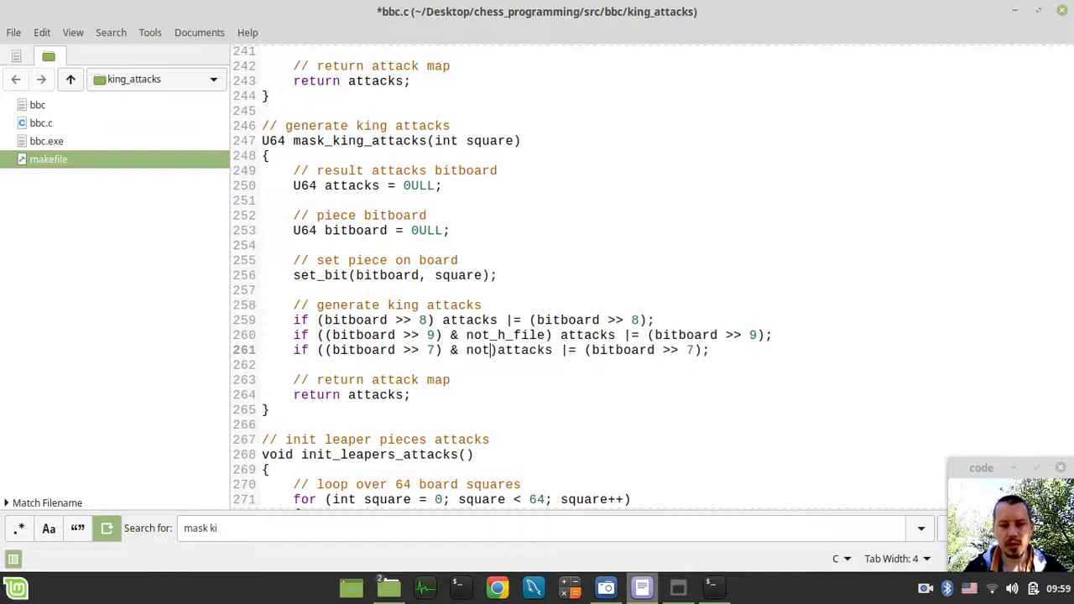
text(_a_file))
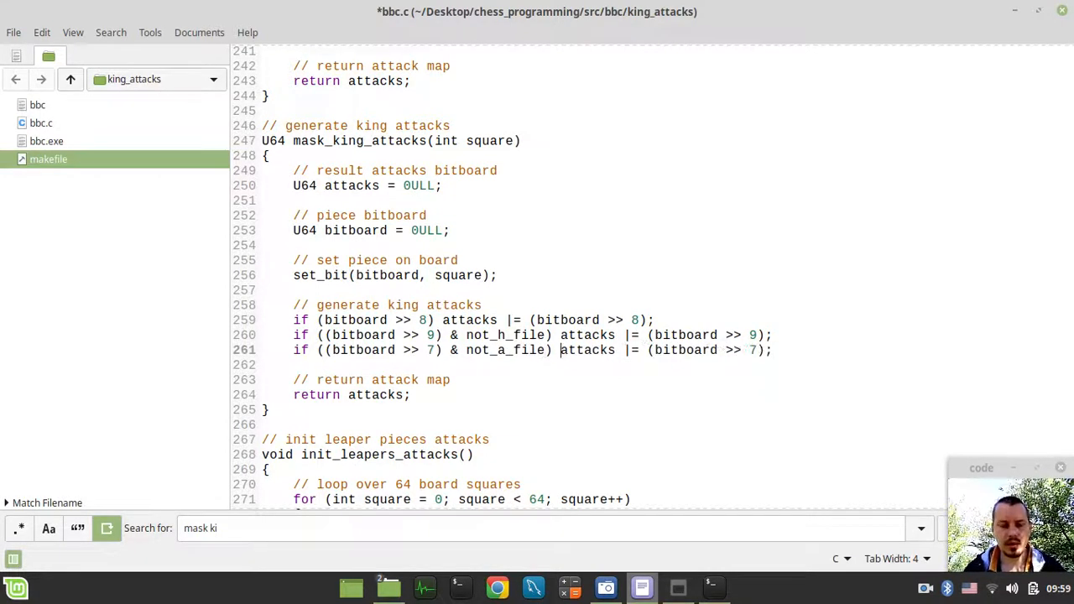
key(ctrl+s)
key(alt+Tab)
key(Up)
key(Return)
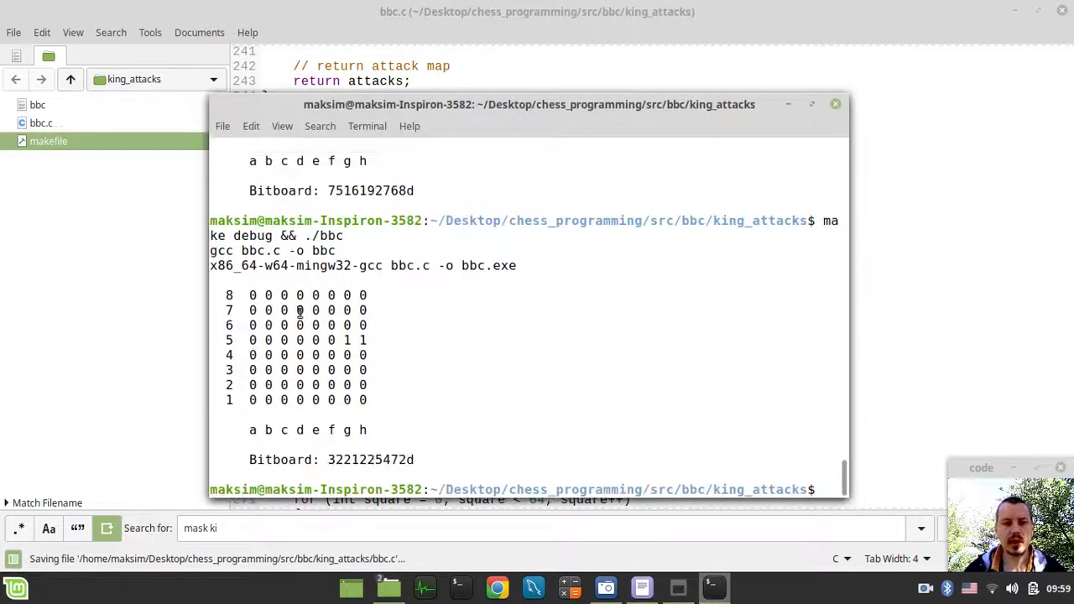
click(941, 341)
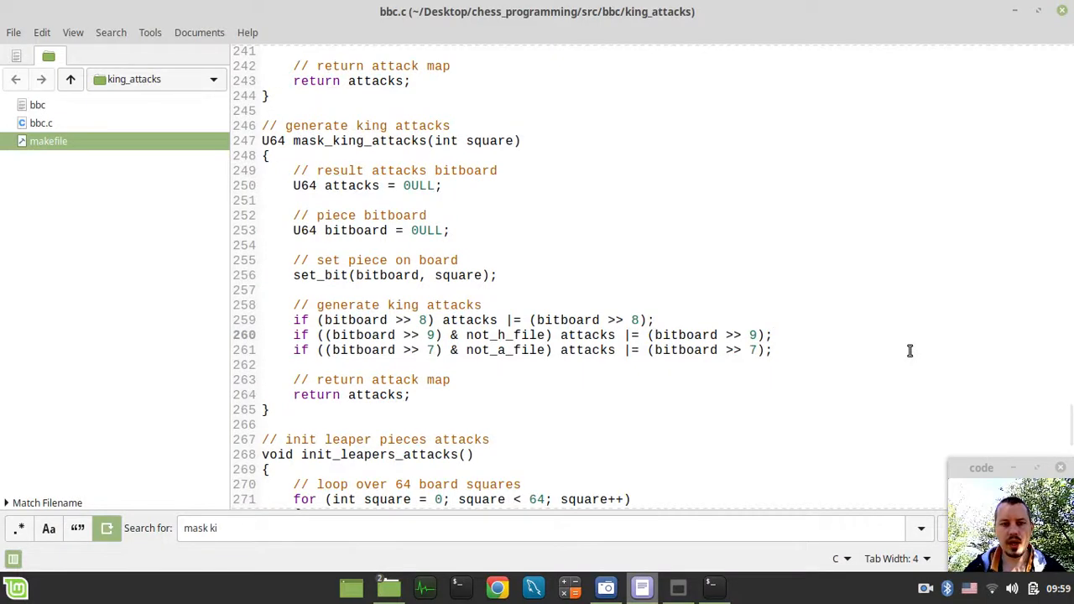
Add attacks |= (bitboard >> 1); after line 261 and save the file.
click(774, 350)
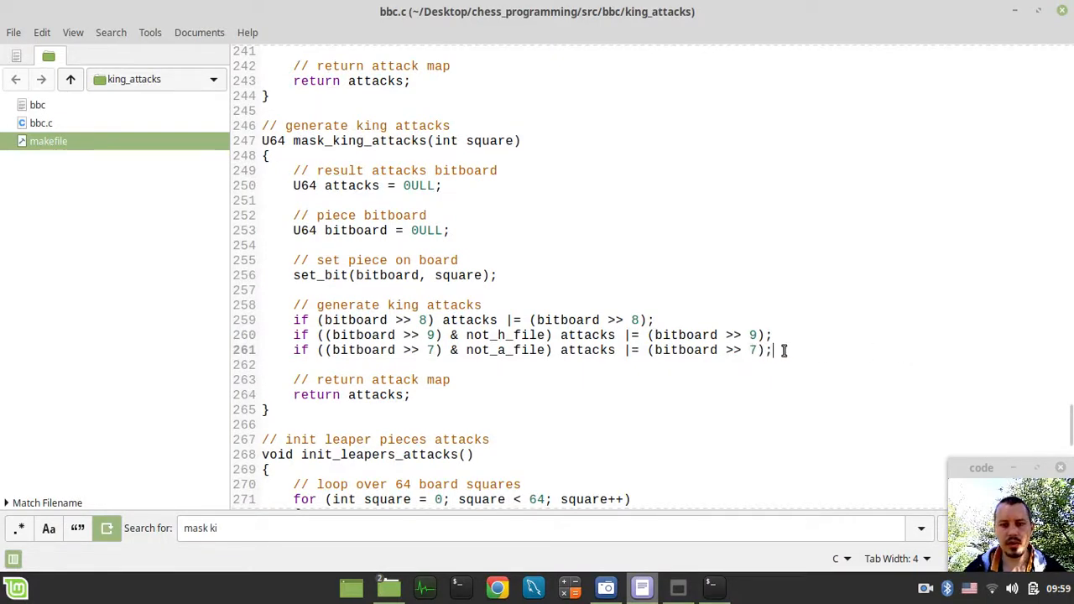
key(Return)
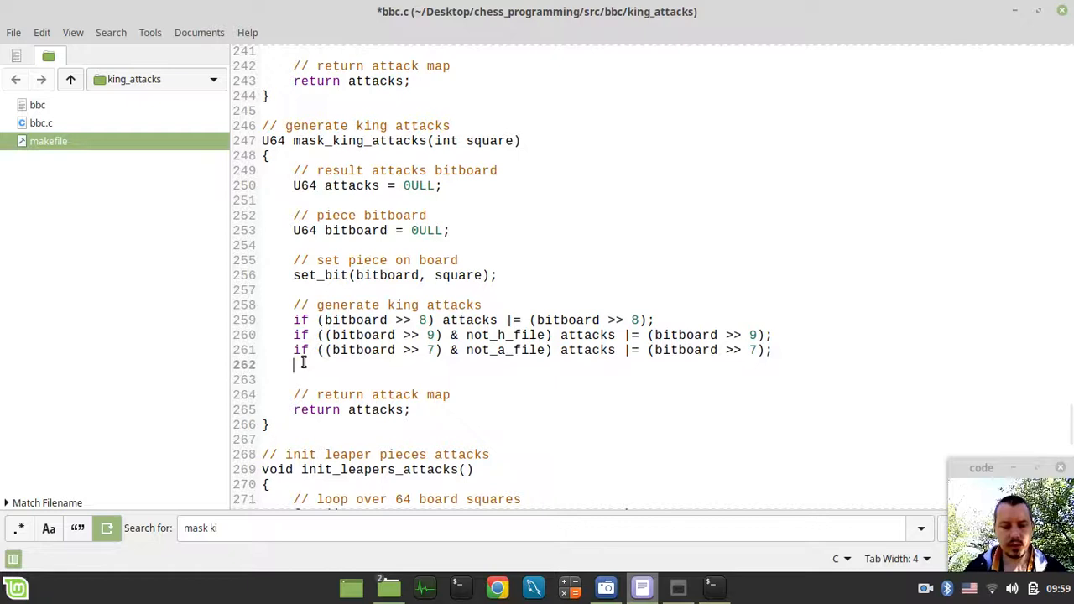
text(attacks |= )
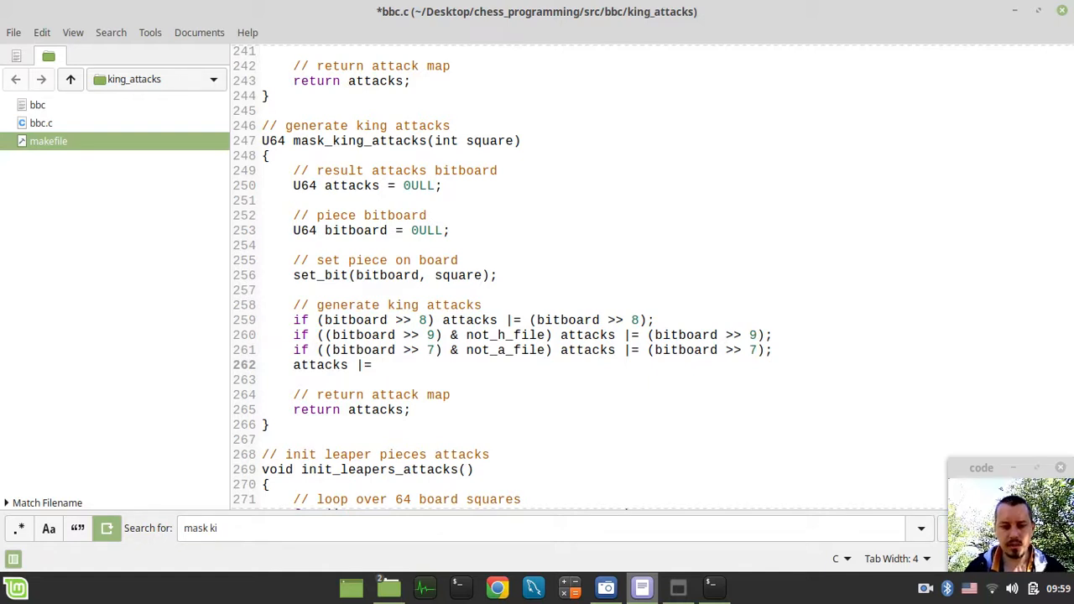
text((bitboard >> 1);)
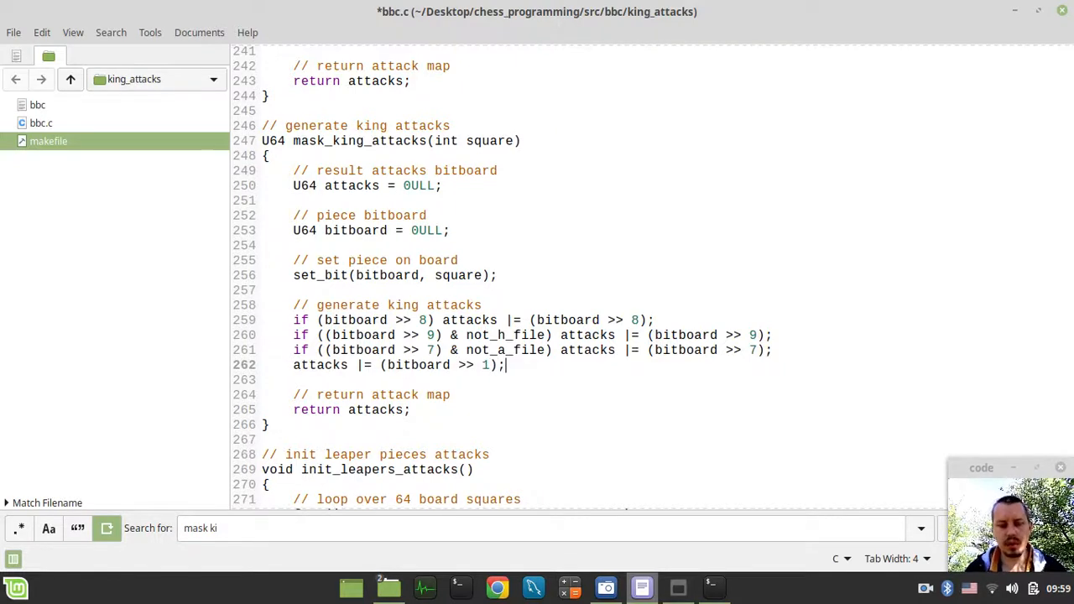
key(ctrl+s)
key(alt+Tab)
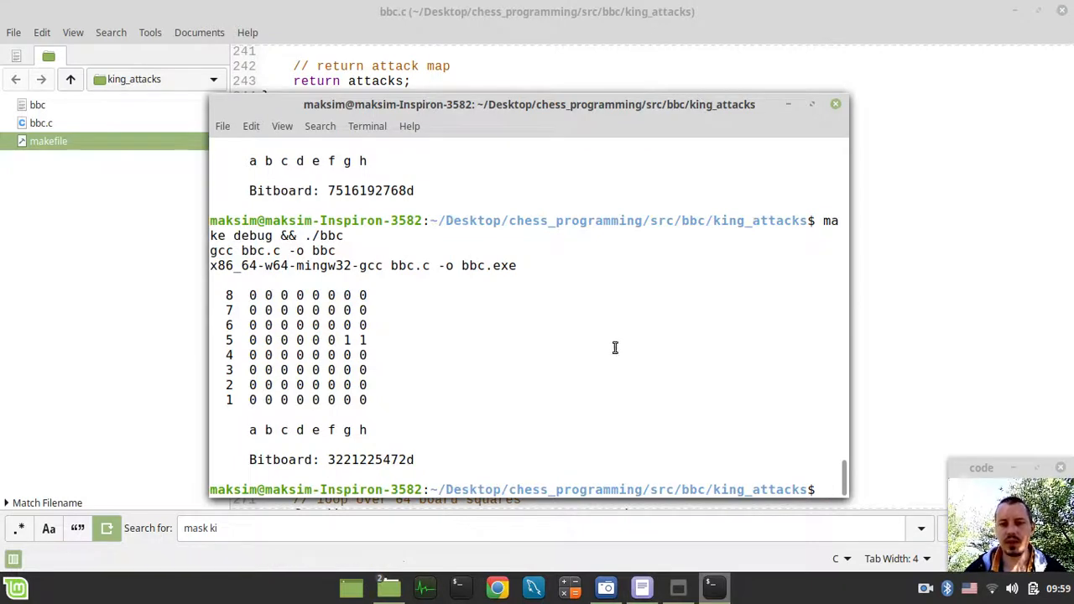
click(919, 355)
scroll(914, 356, down, 2)
scroll(914, 356, down, 6)
scroll(660, 391, down, 5)
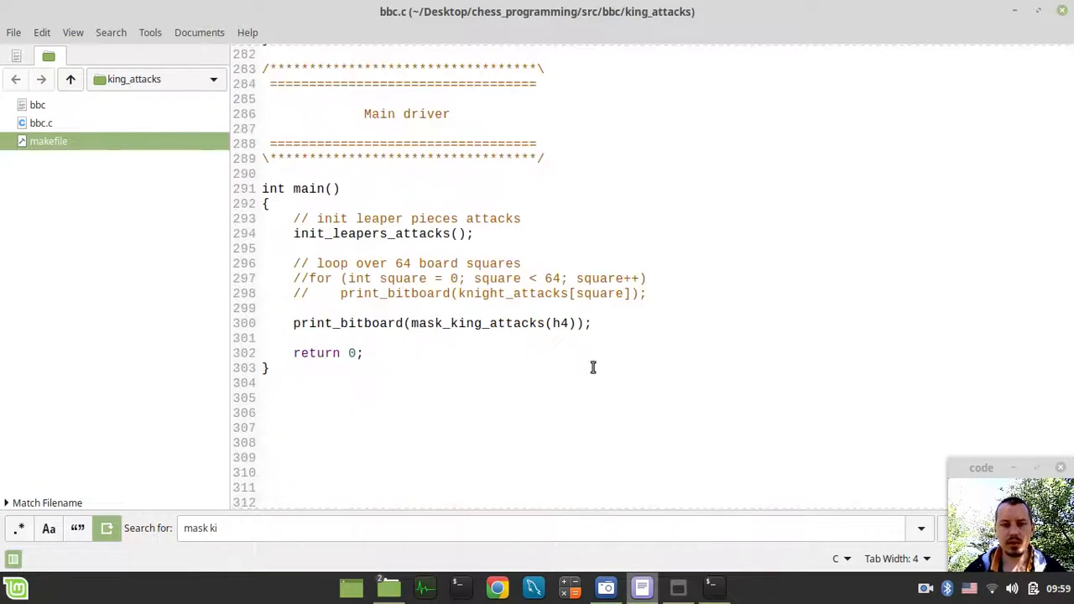
Change main's square from h4 to d4, save and rerun make debug && ./bbc.
click(563, 323)
key(BackSpace)
text(d)
key(ctrl+s)
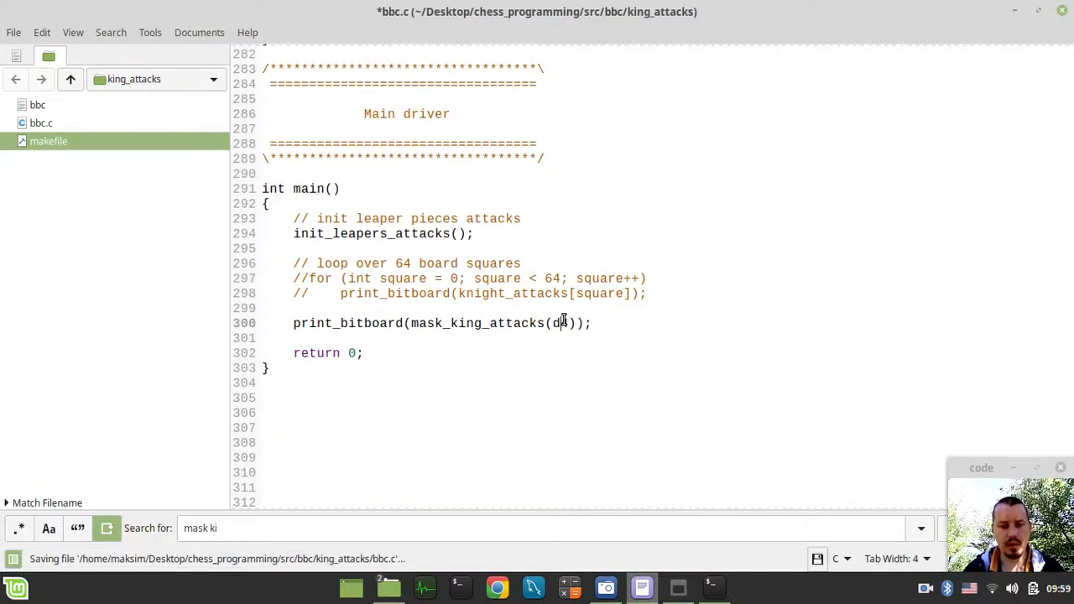
key(alt+Tab)
key(Up)
key(Return)
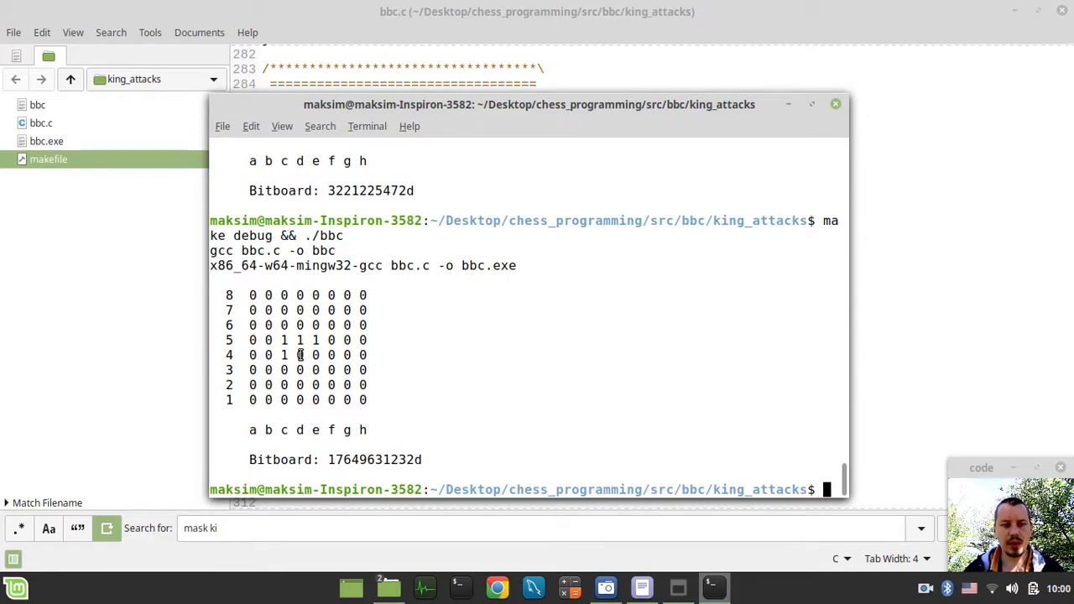
key(alt+Tab)
Change main's square to a8, save and rerun, printing a5, b5 and a wrapped h5 bit.
key(BackSpace)
key(Delete)
text(a8)
key(ctrl+s)
key(alt+Tab)
key(Up)
key(Return)
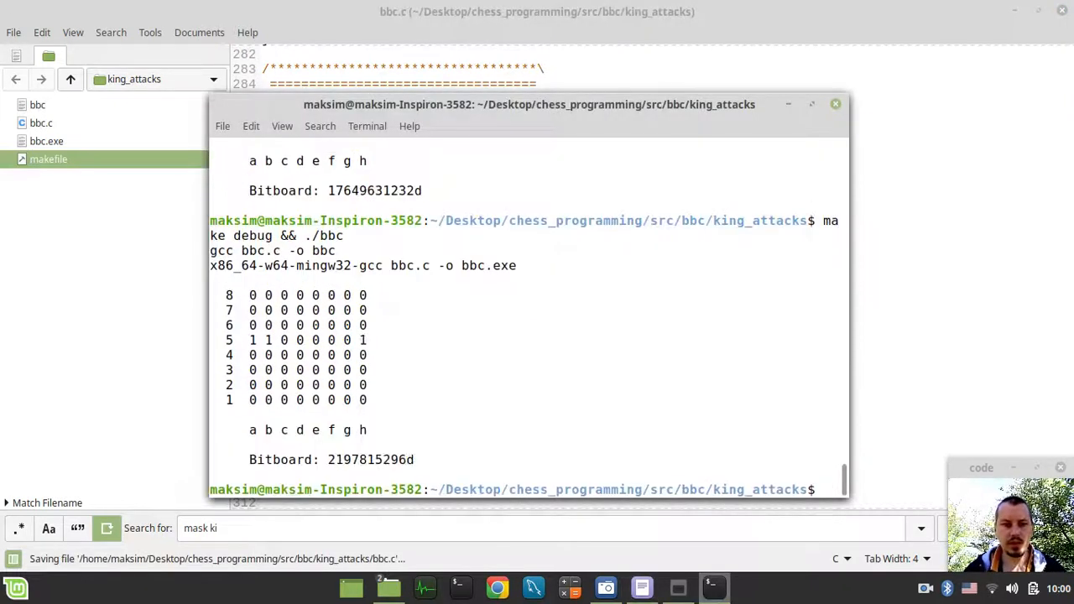
key(alt+Tab)
scroll(462, 267, up, 4)
scroll(463, 268, up, 2)
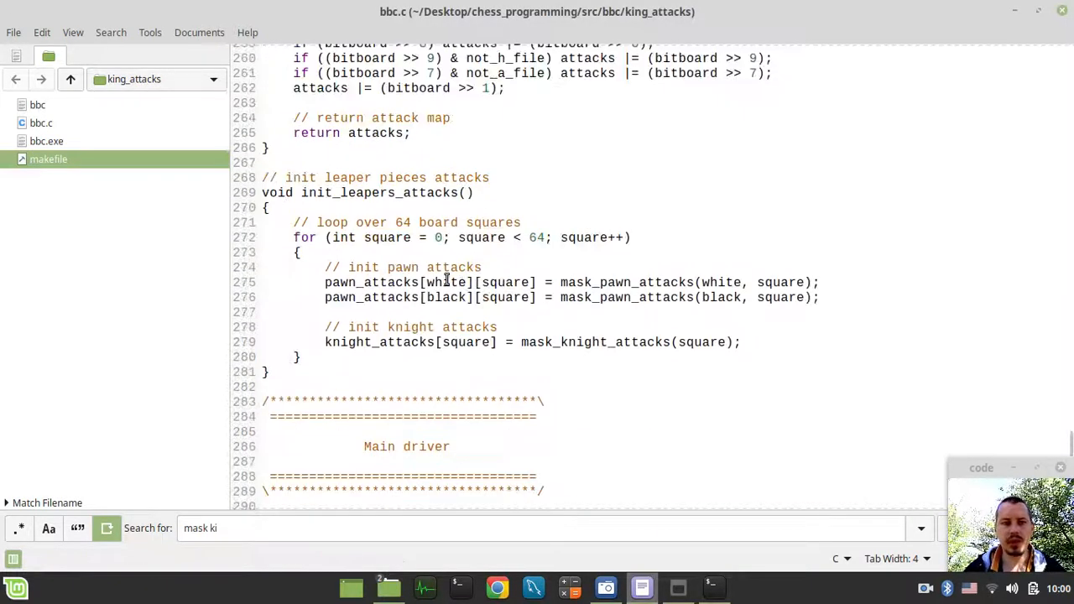
scroll(386, 269, up, 5)
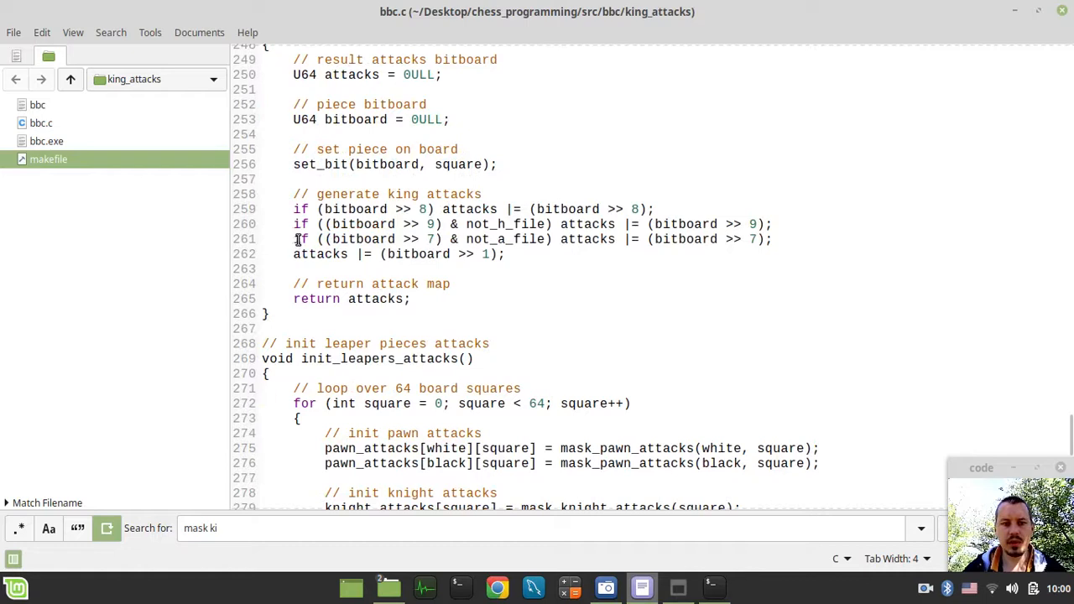
Guard line 262 with if ((bitboard >> 1) & not_h_file), save and rebuild.
drag(381, 254, 497, 257)
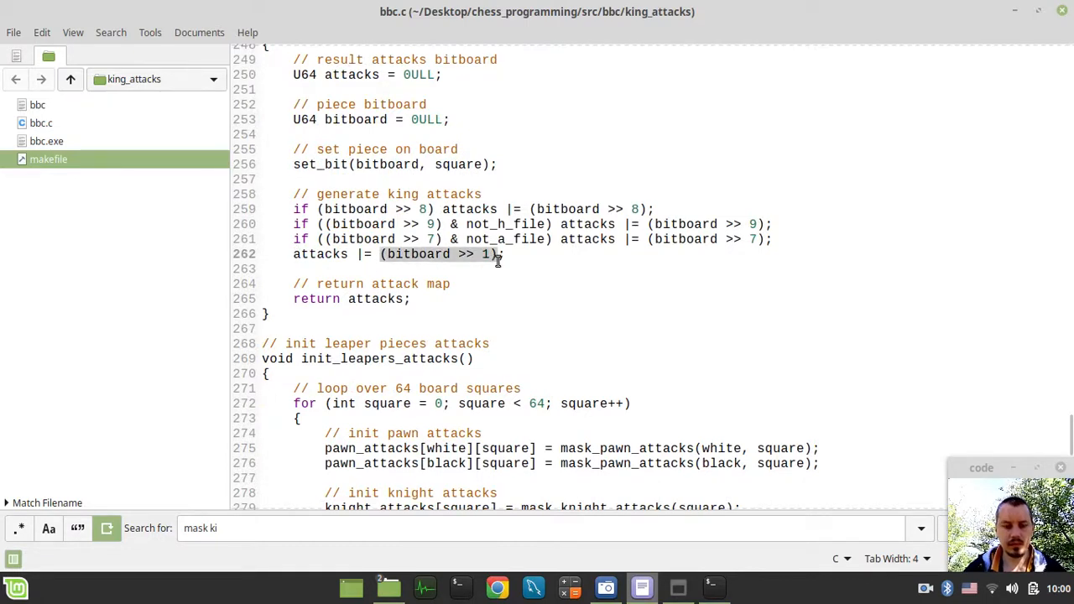
key(Left)
key(Left)
key(Left)
key(Left)
key(Left)
key(Left)
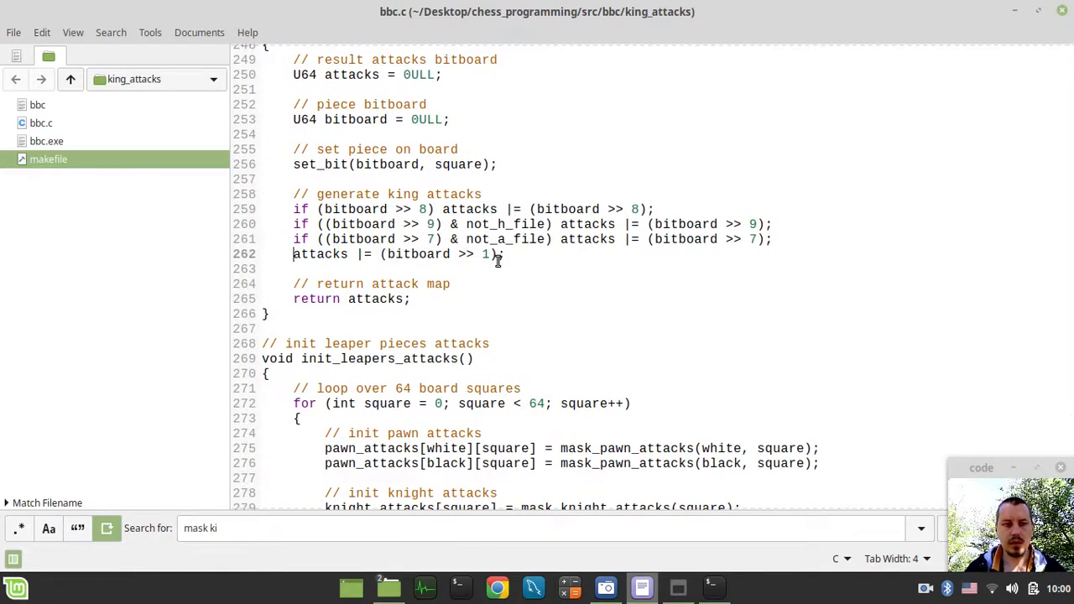
text(if ((bitboard >> 1))
key(Delete)
text(& not_)
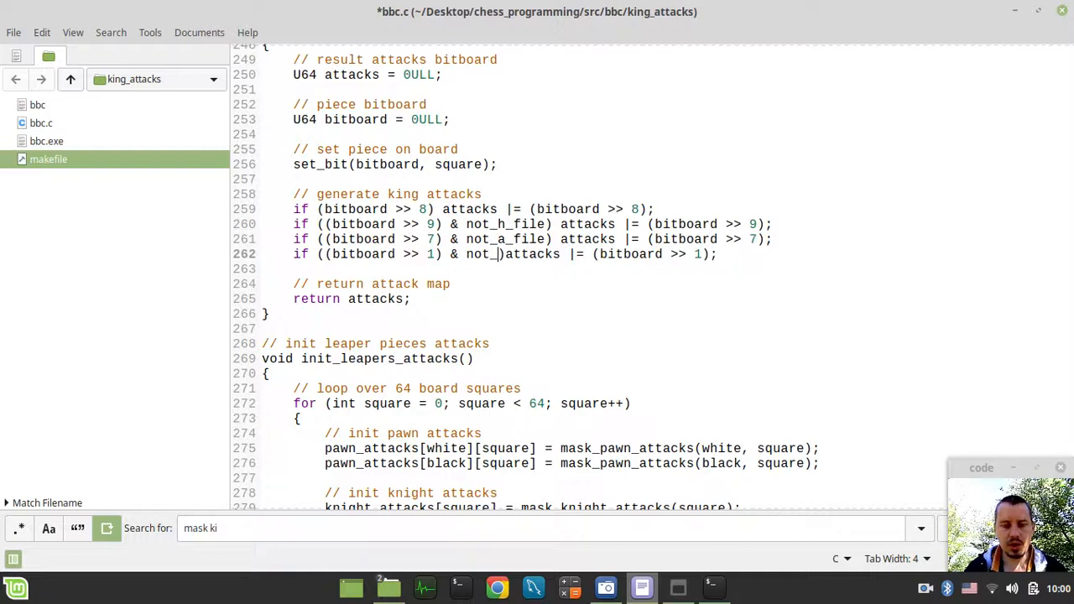
text(h_file))
key(ctrl+s)
key(alt+Tab)
key(Up)
key(Return)
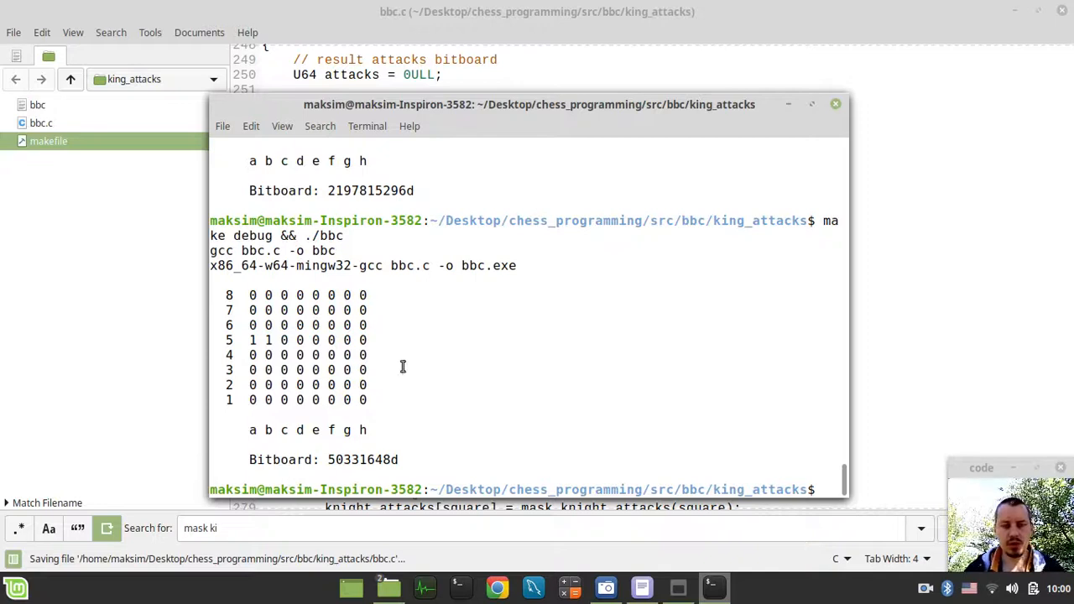
key(alt+Tab)
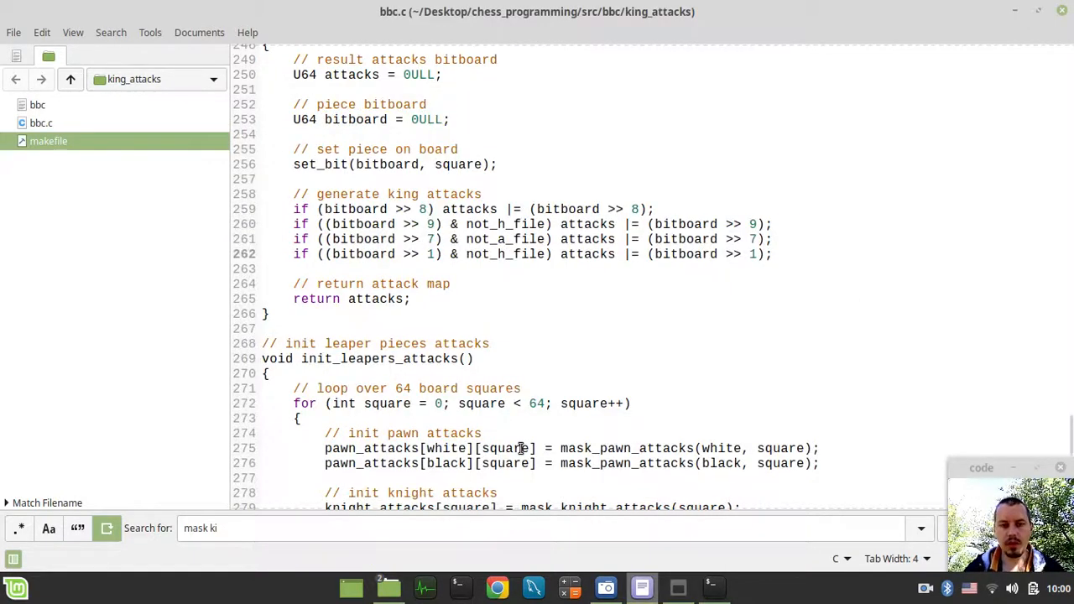
scroll(546, 431, down, 4)
scroll(561, 418, down, 5)
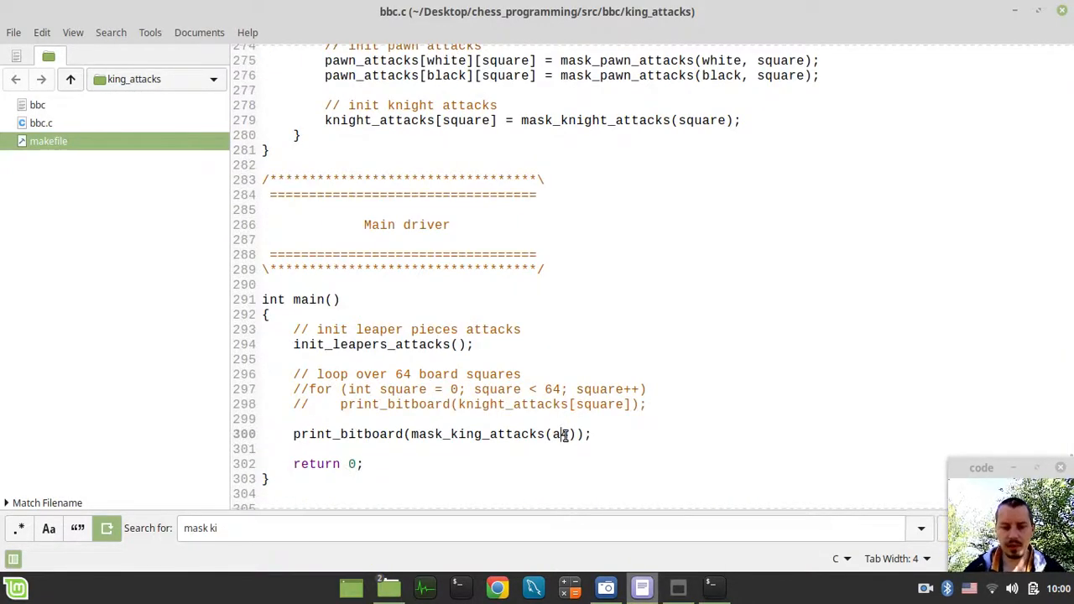
Change main's square from a8 to h8, save and rerun the program.
key(BackSpace)
text(h8)
key(ctrl+s)
key(alt+Tab)
key(Up)
key(Return)
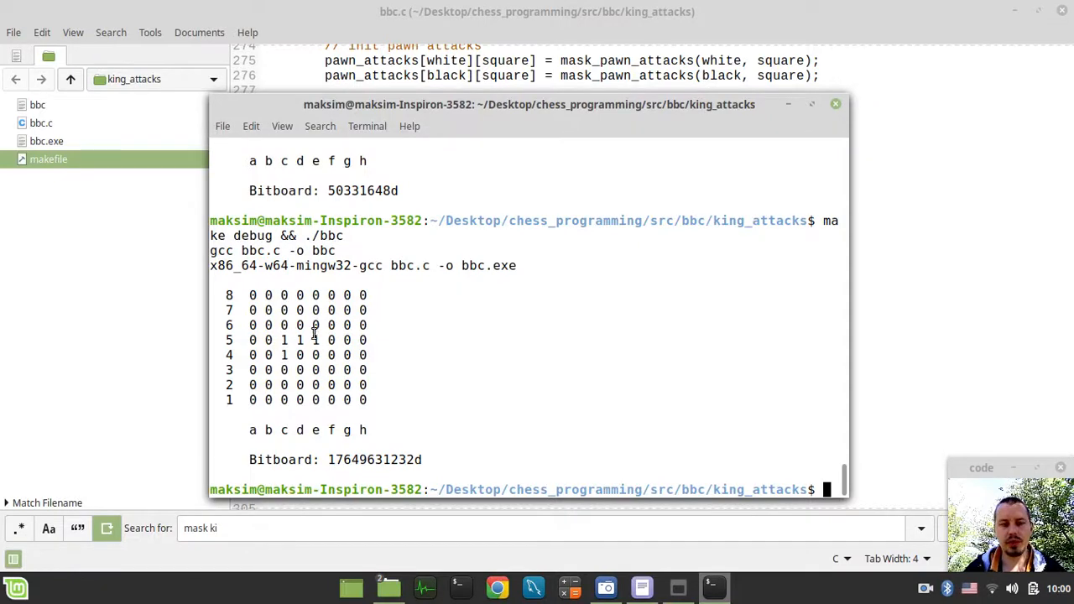
key(alt+Tab)
scroll(473, 211, up, 4)
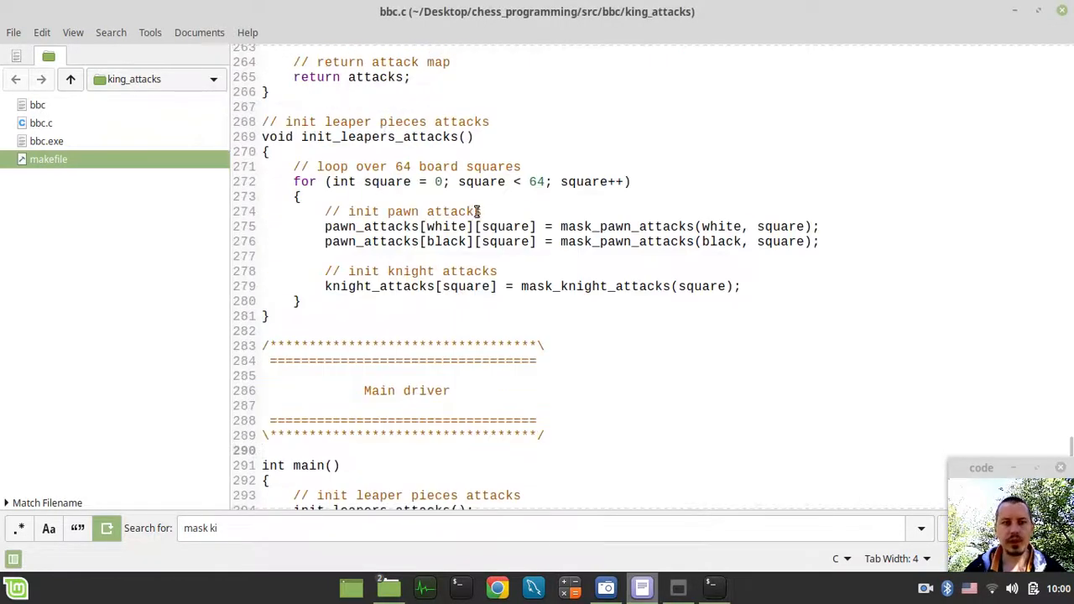
scroll(372, 223, up, 4)
scroll(336, 263, up, 2)
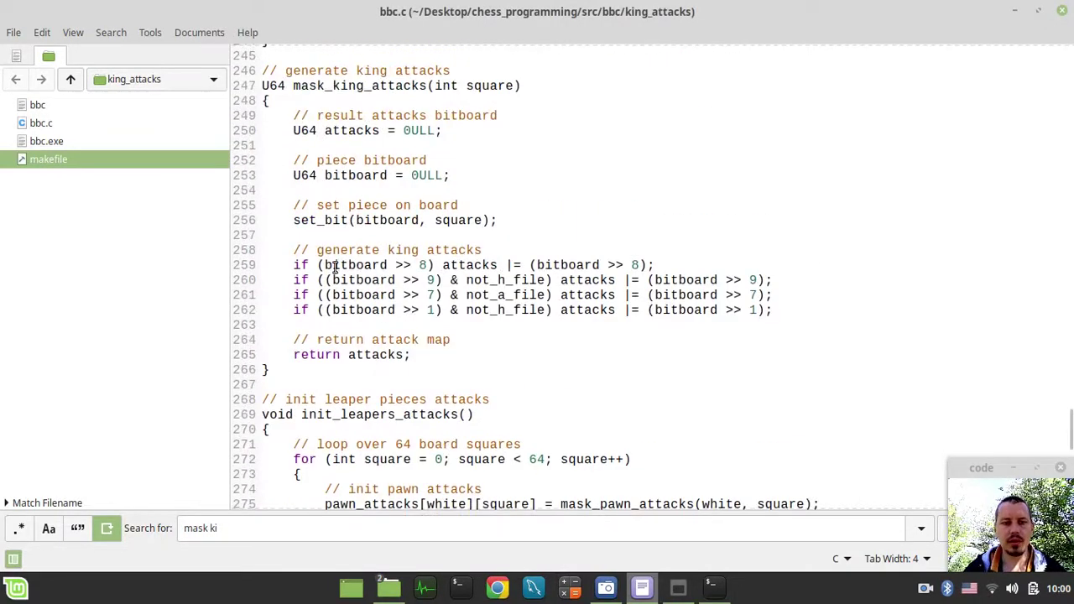
Duplicate the four guarded king attack lines 259–262 below themselves.
click(295, 265)
key(shift+Down)
key(shift+Down)
key(shift+Down)
key(shift+End)
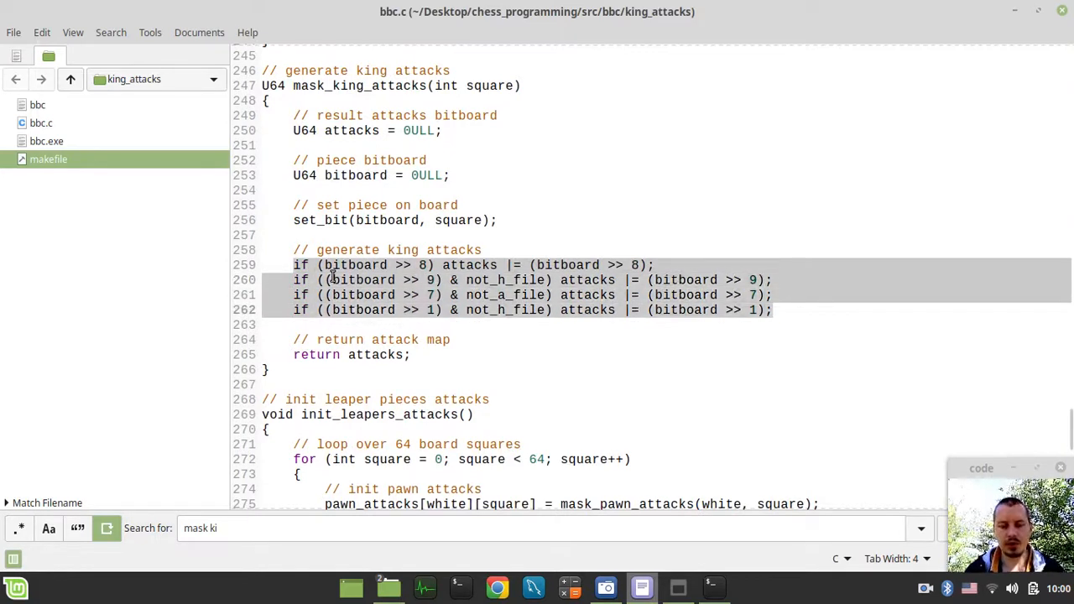
key(ctrl+c)
key(End)
key(Return)
key(Return)
key(ctrl+v)
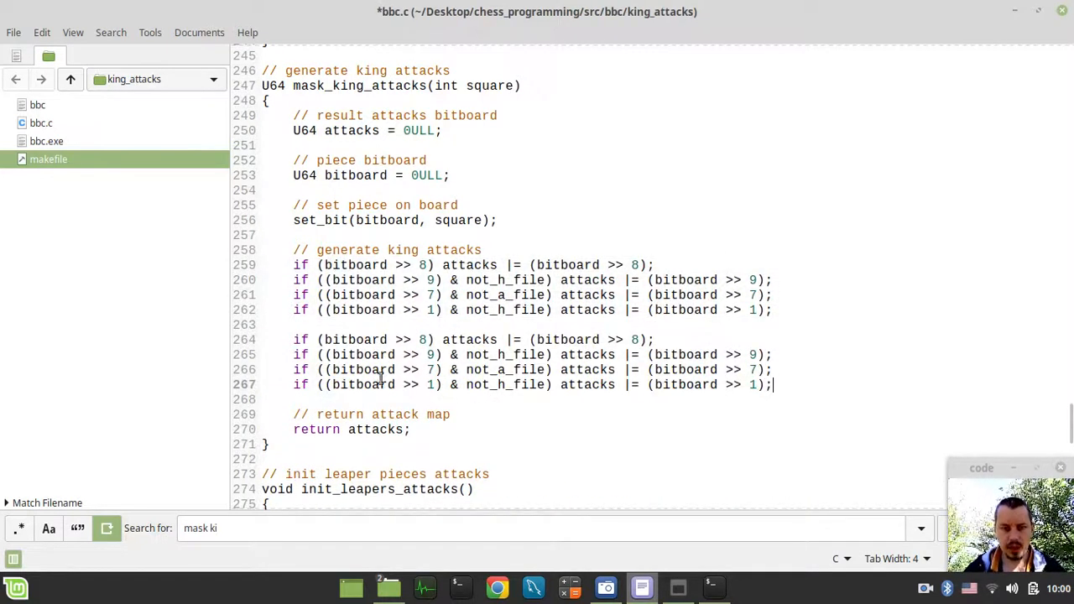
Replace every >> with << in the conditions and results on lines 264–267.
click(413, 339)
key(BackSpace)
key(BackSpace)
text(<<)
key(BackSpace)
key(BackSpace)
text(<)
click(413, 369)
text(<)
key(Down)
key(BackSpace)
key(BackSpace)
text(<<)
key(Down)
key(BackSpace)
key(BackSpace)
text(<<)
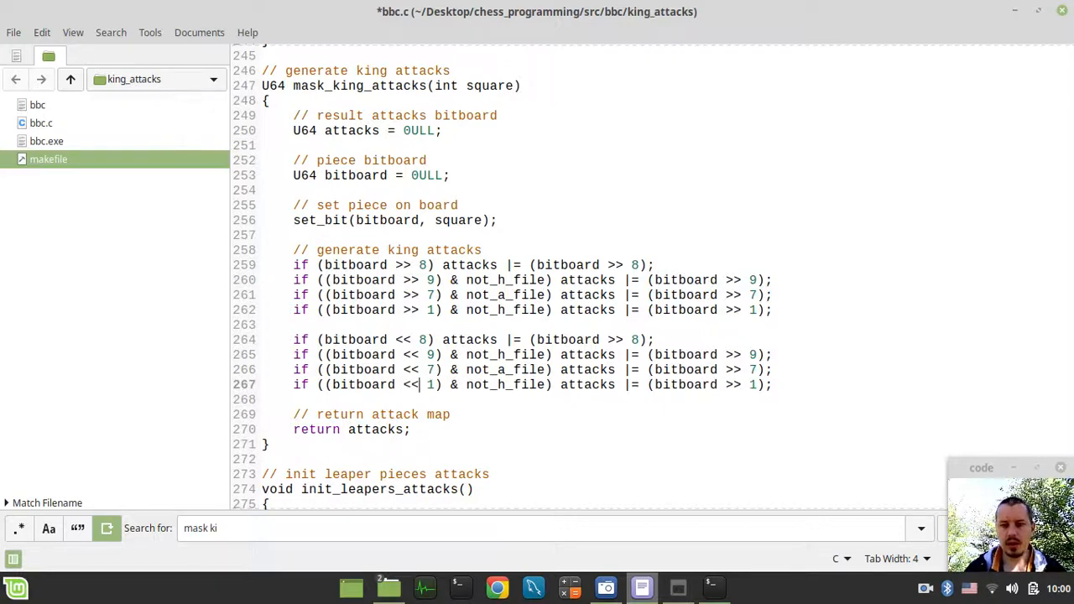
key(Up)
key(Up)
key(Up)
key(Left)
key(Left)
key(Left)
key(BackSpace)
key(BackSpace)
text(<<)
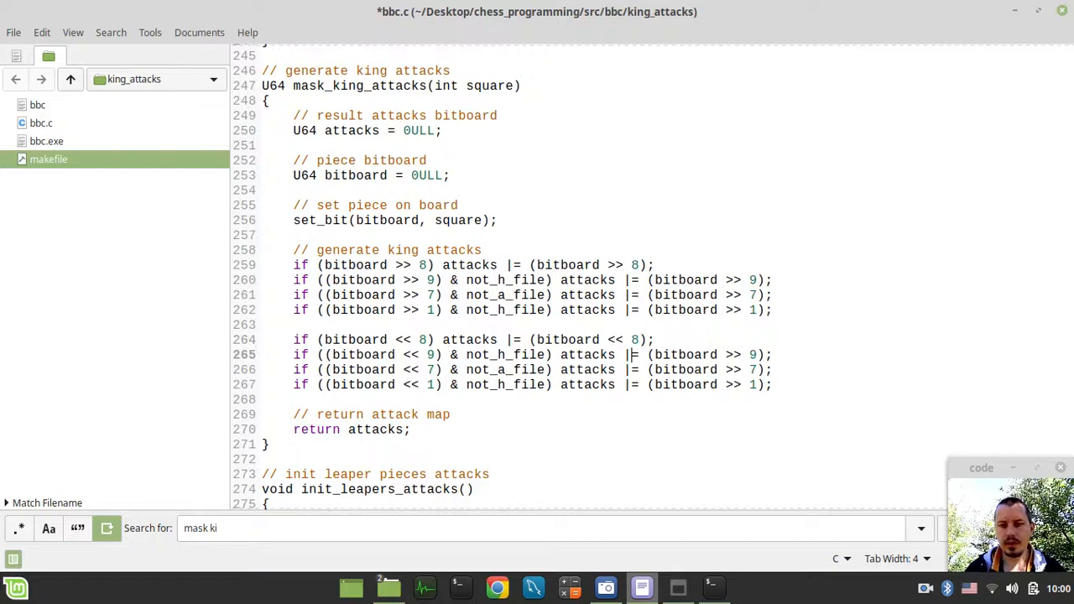
key(Right)
key(BackSpace)
key(BackSpace)
text(<<)
key(Down)
key(BackSpace)
key(BackSpace)
text(<<)
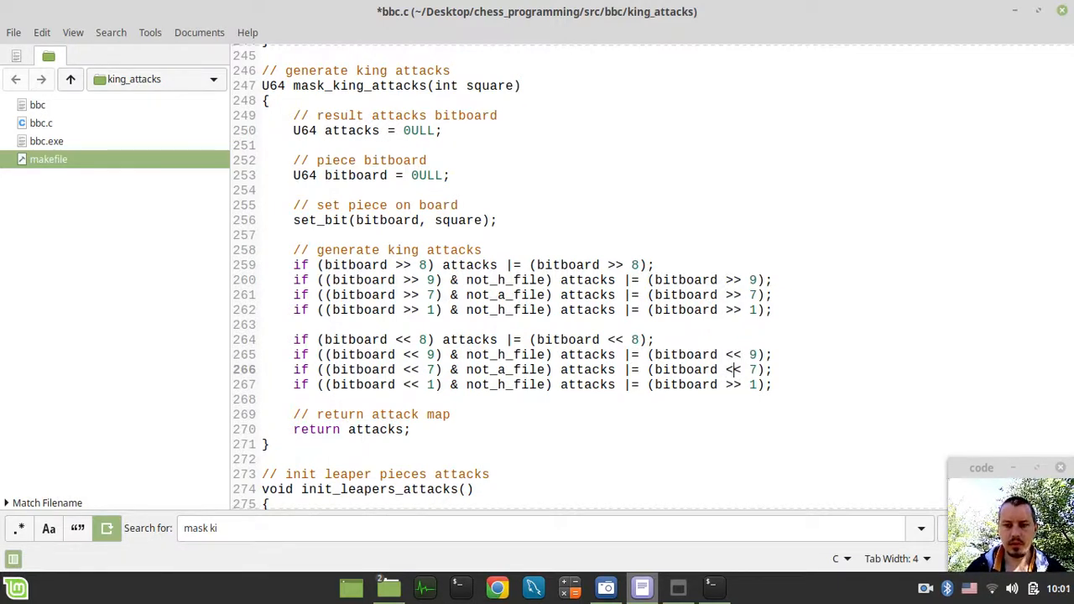
key(BackSpace)
key(BackSpace)
text(<<)
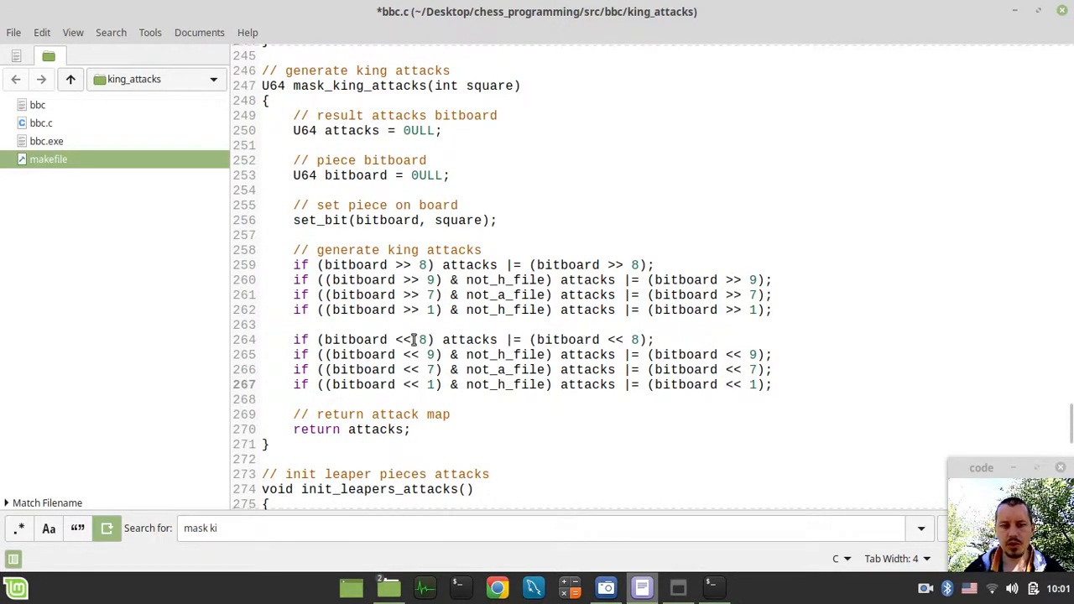
Swap the not_h_file and not_a_file masks on the left-shift lines 265–267.
drag(317, 340, 434, 339)
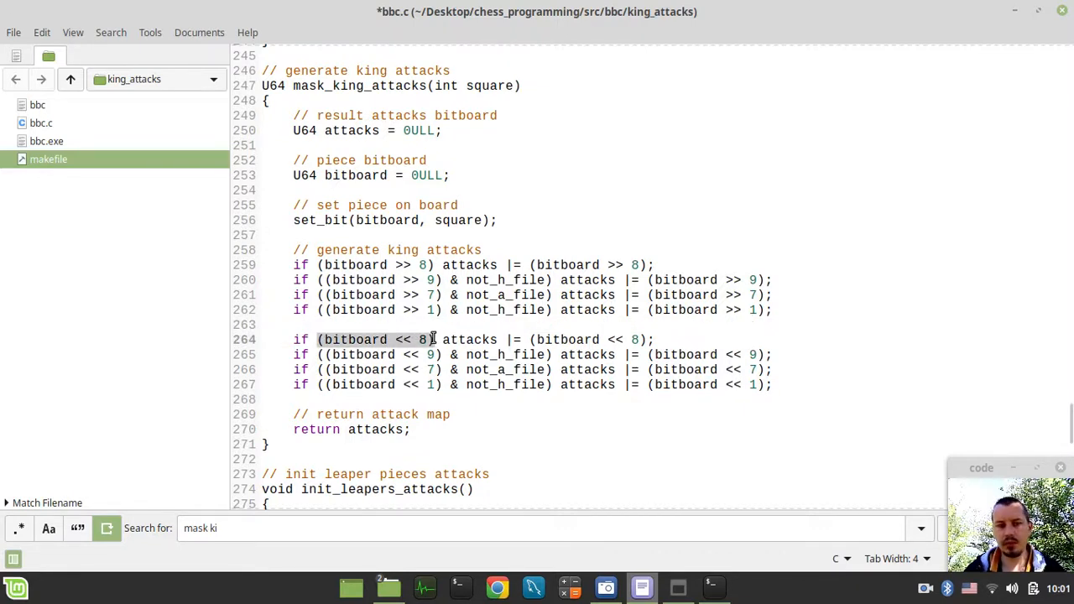
click(506, 354)
key(BackSpace)
text(a)
key(Down)
key(BackSpace)
text(h)
key(Down)
key(BackSpace)
text(a)
key(ctrl+s)
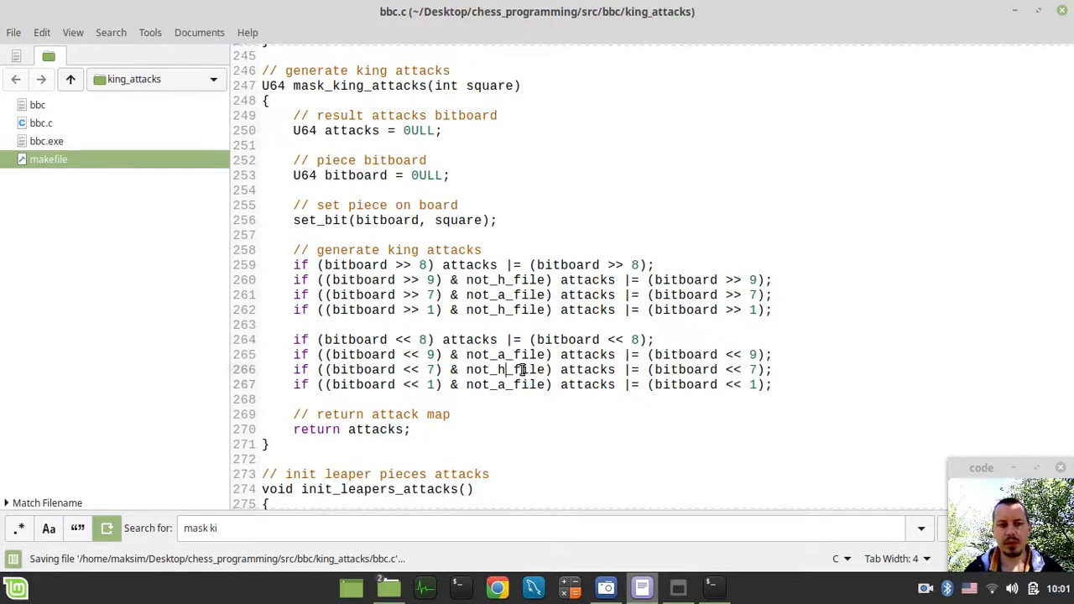
key(Up)
key(Up)
key(BackSpace)
key(BackSpace)
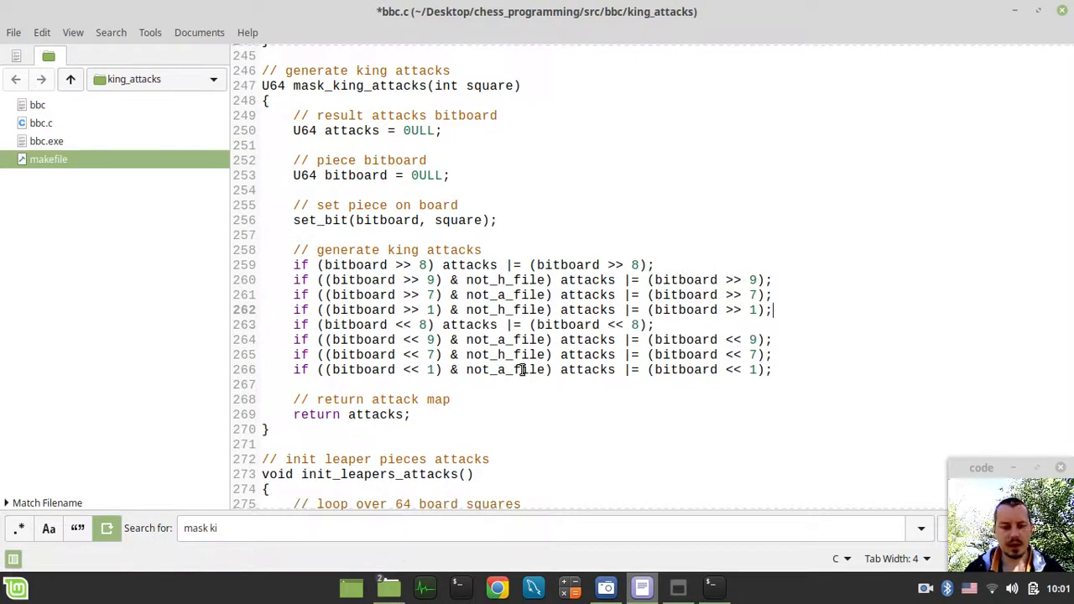
key(ctrl+s)
key(alt+Tab)
key(Up)
key(Return)
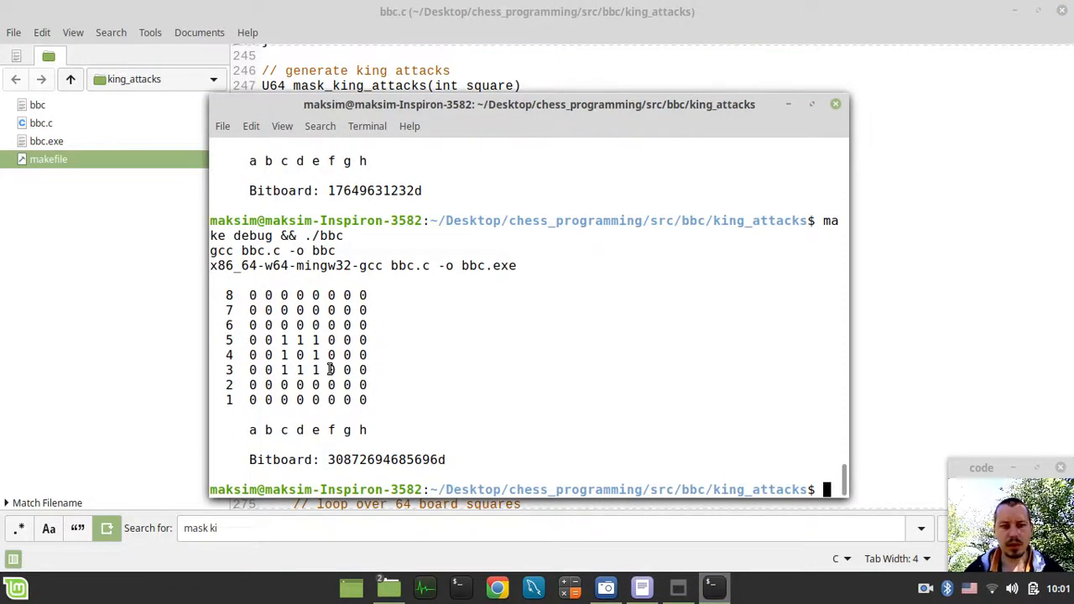
Test mask_king_attacks on the edge squares a4 and h4, rebuilding and running after each edit.
key(alt+Tab)
scroll(478, 430, down, 3)
scroll(478, 430, down, 6)
scroll(478, 431, down, 5)
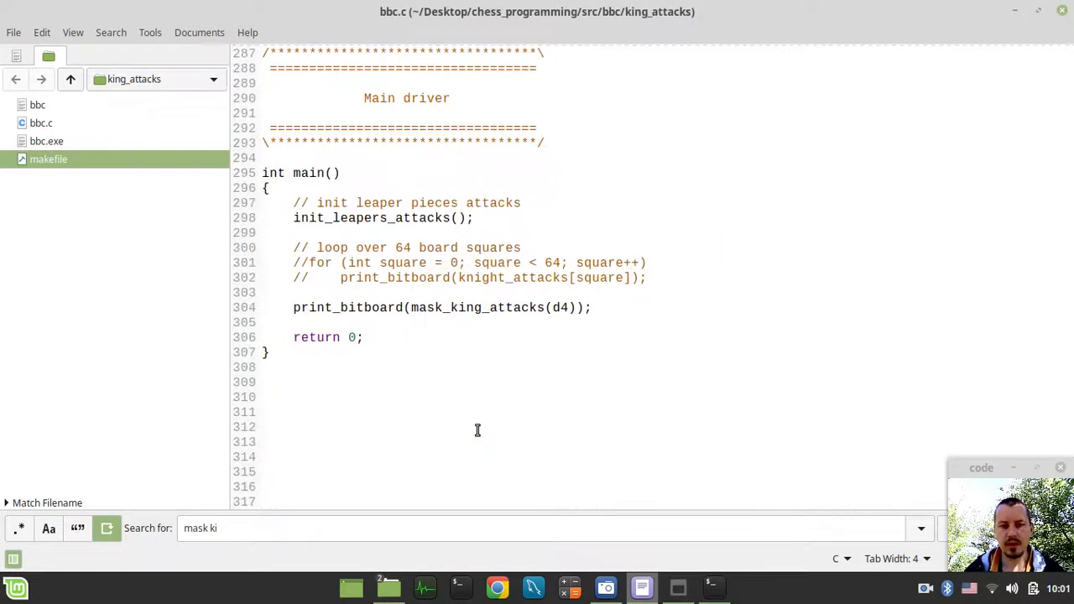
click(561, 308)
key(BackSpace)
text(a)
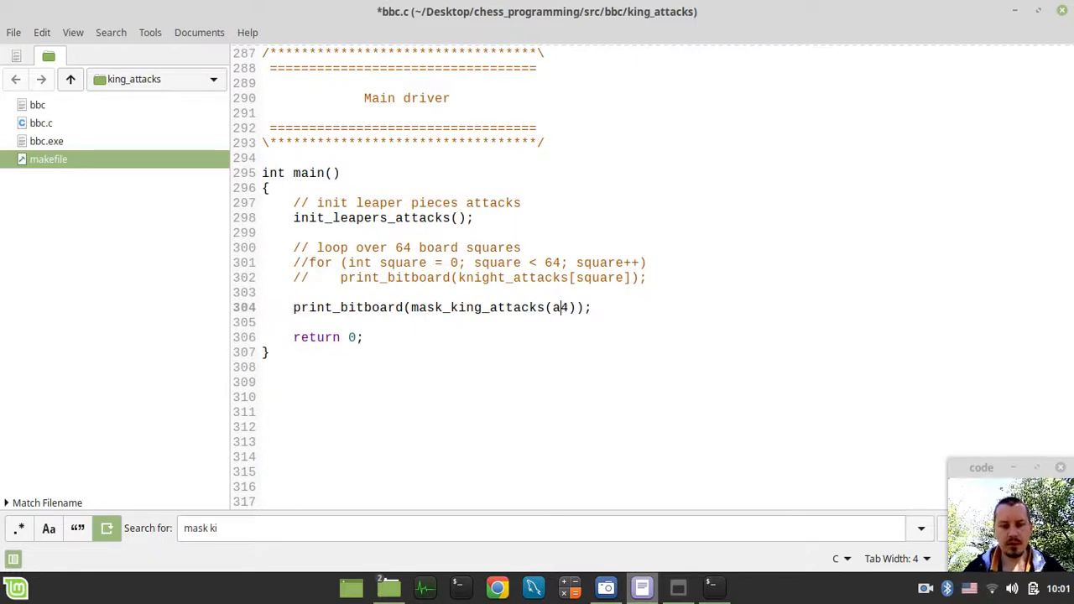
key(ctrl+s)
key(alt+Tab)
key(Up)
key(Return)
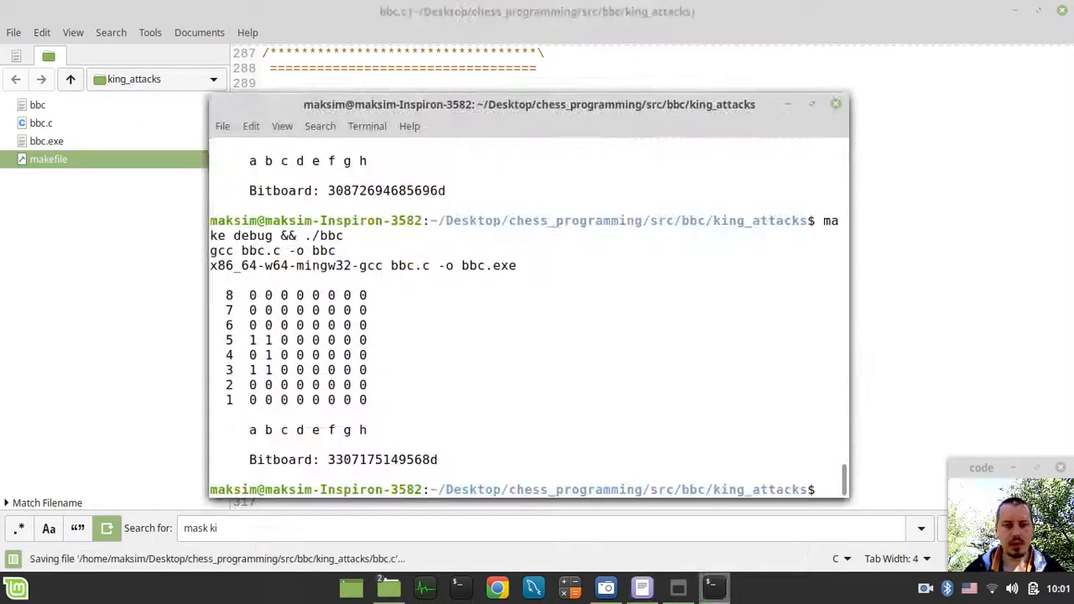
key(alt+Tab)
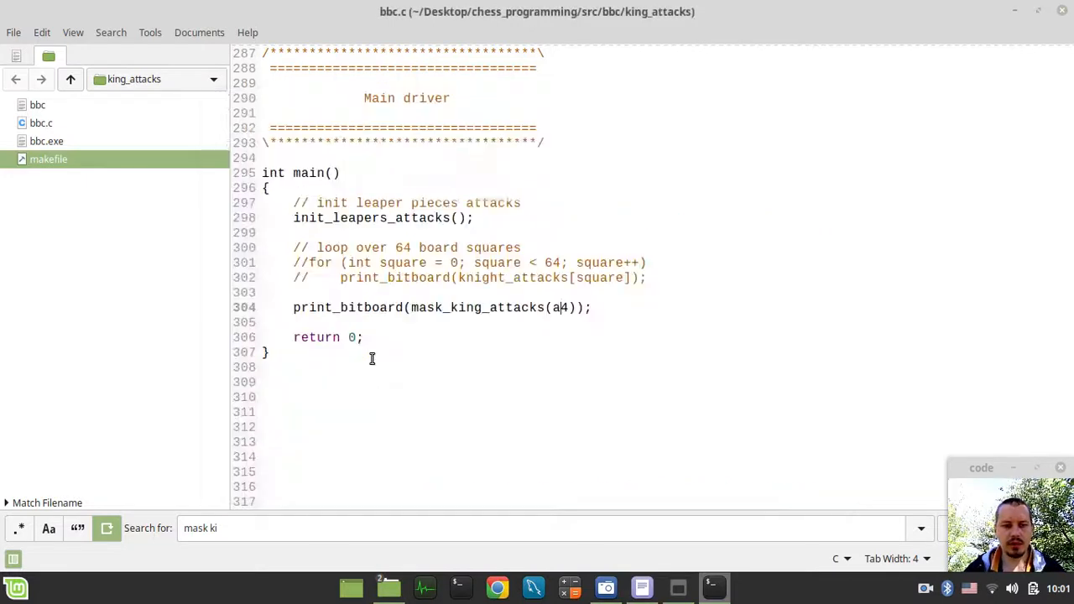
key(BackSpace)
text(h)
key(ctrl+s)
key(alt+Tab)
key(Up)
key(Return)
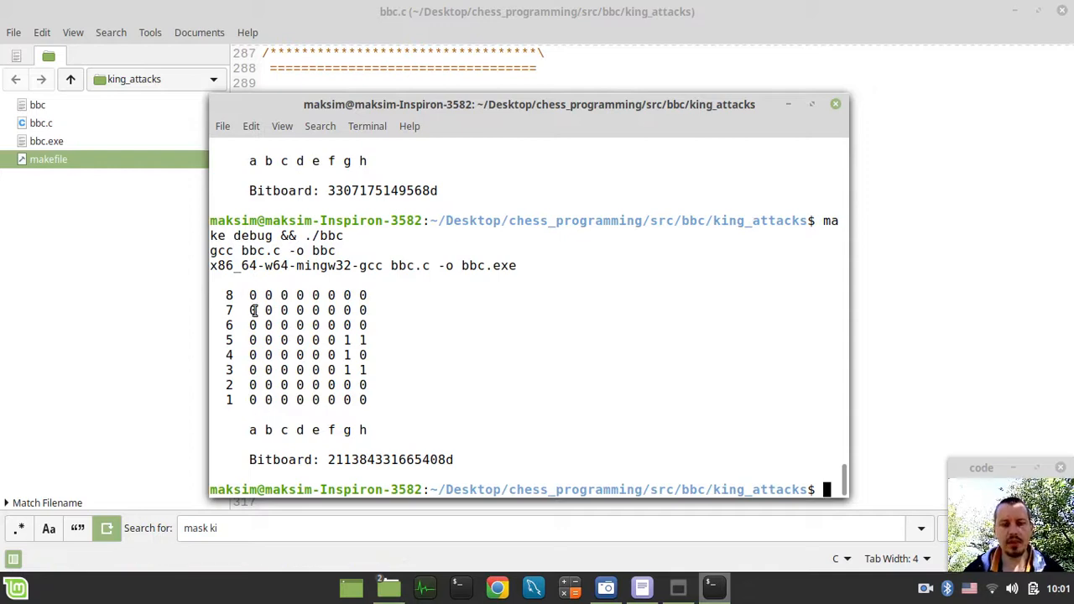
key(alt+Tab)
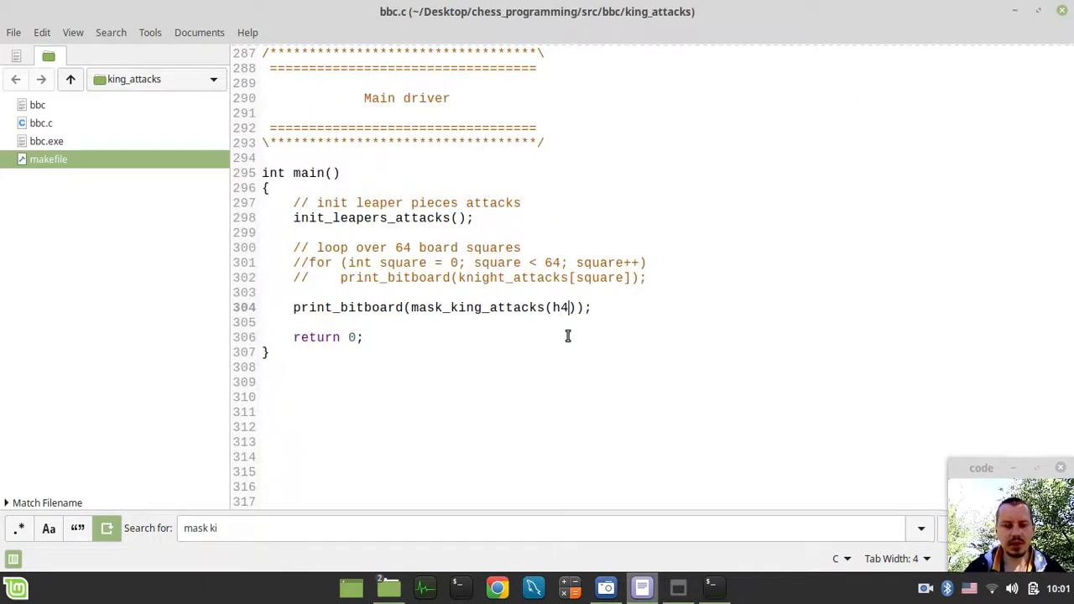
key(BackSpace)
key(BackSpace)
text(a)
key(ctrl+s)
key(alt+Tab)
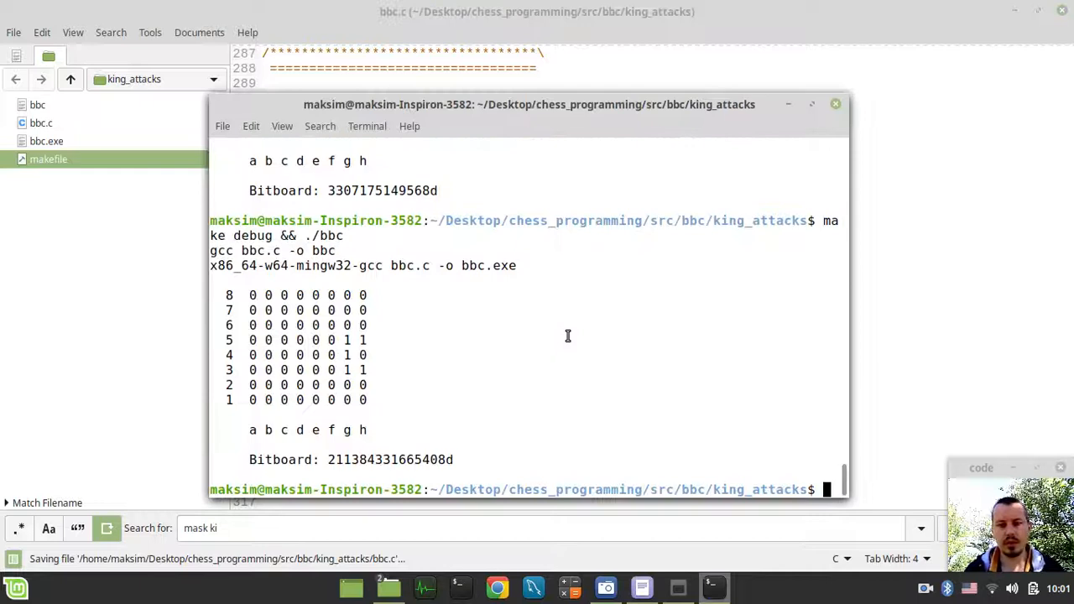
key(Up)
key(Return)
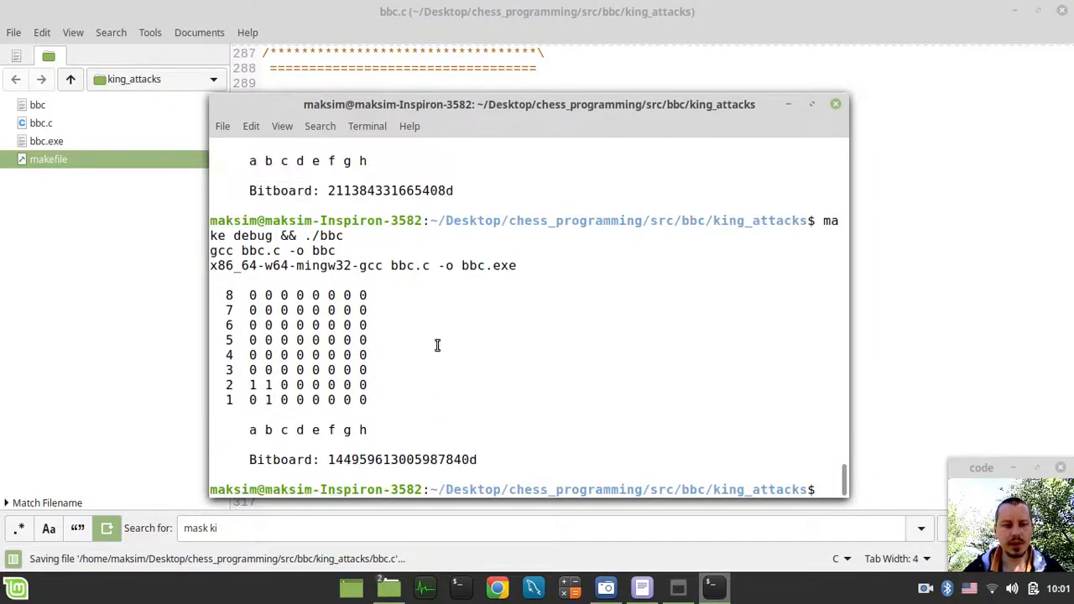
key(alt+Tab)
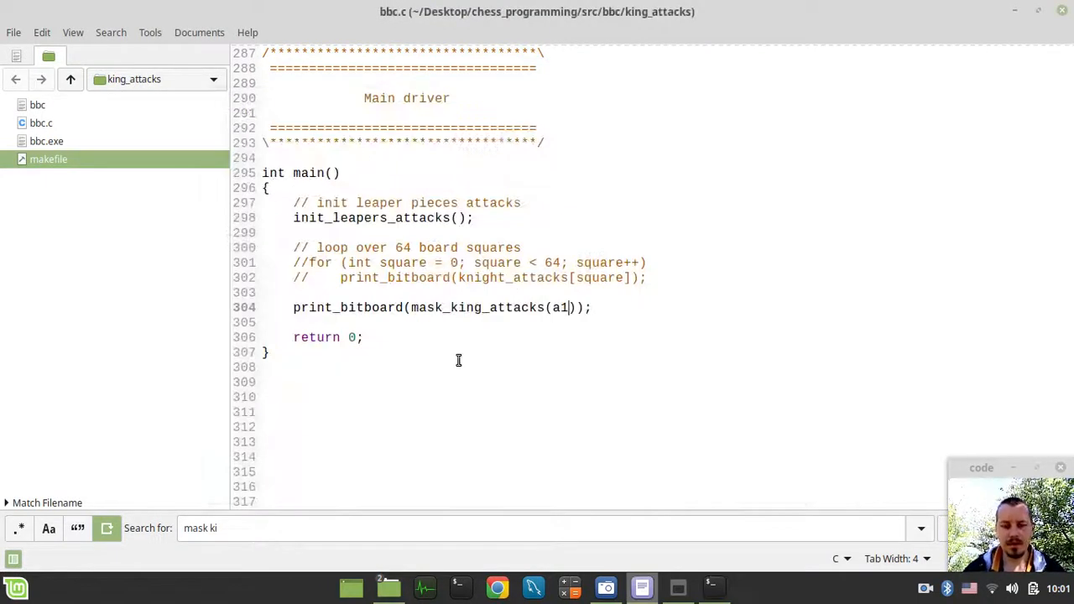
key(BackSpace)
key(BackSpace)
text(1)
key(ctrl+s)
key(alt+Tab)
key(Up)
key(Return)
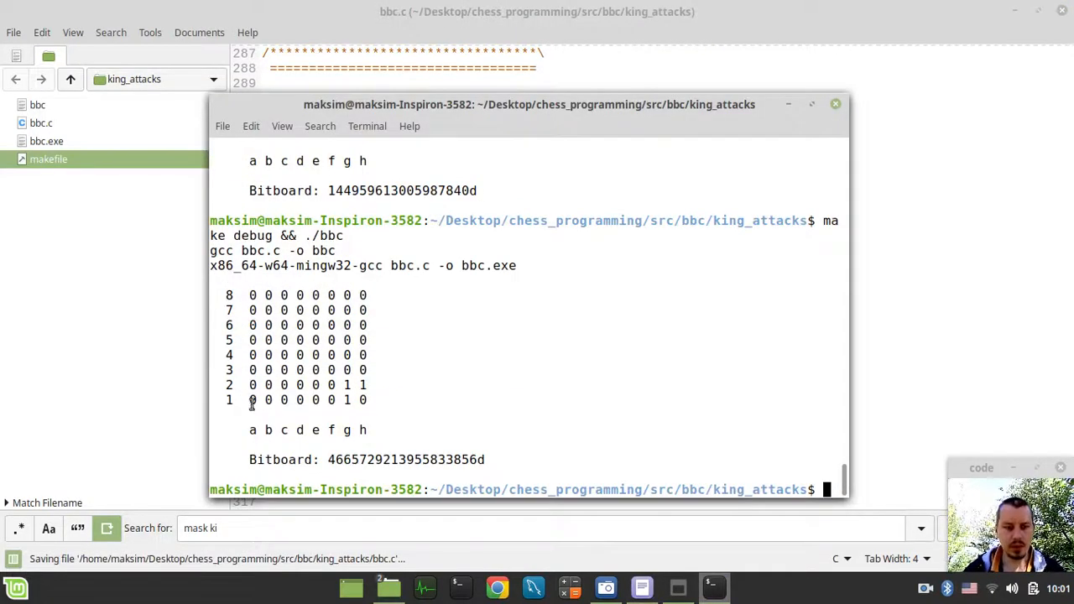
Test the corners a8 and h8, confirming a8 prints 770d and h8 prints 49216d.
key(alt+Tab)
key(BackSpace)
key(BackSpace)
text(8)
key(ctrl+s)
key(alt+Tab)
key(Up)
key(Return)
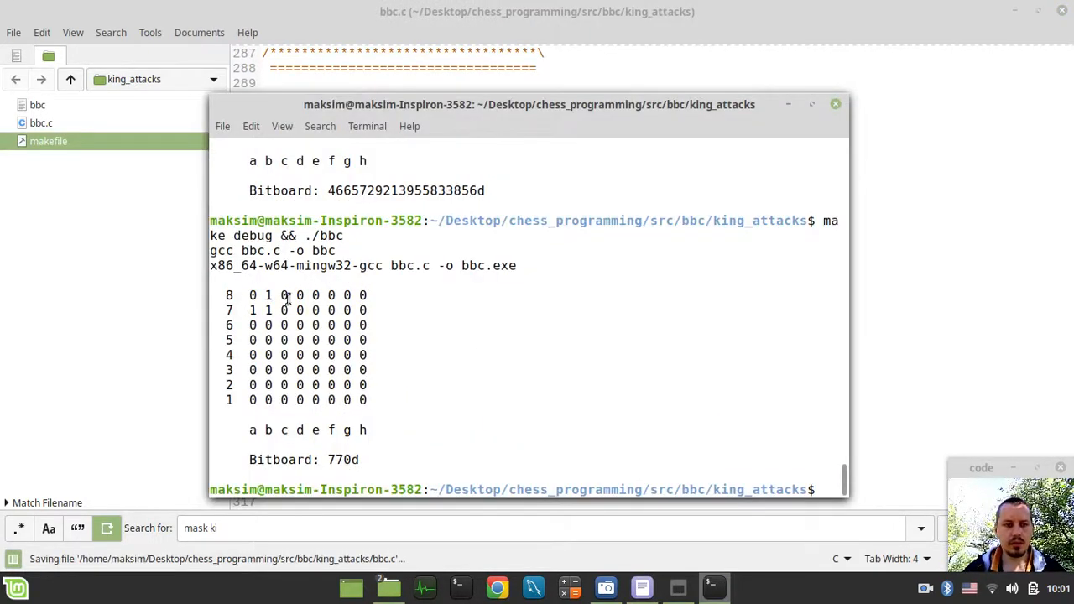
key(alt+Tab)
key(BackSpace)
text(h8));)
key(ctrl+s)
key(alt+Tab)
key(Up)
key(Return)
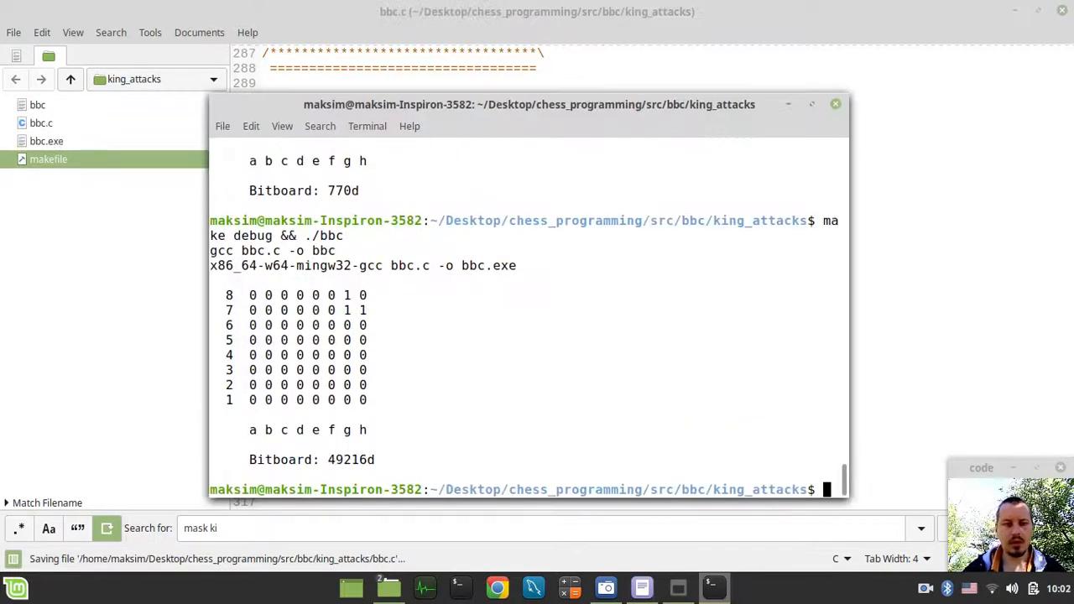
key(alt+Tab)
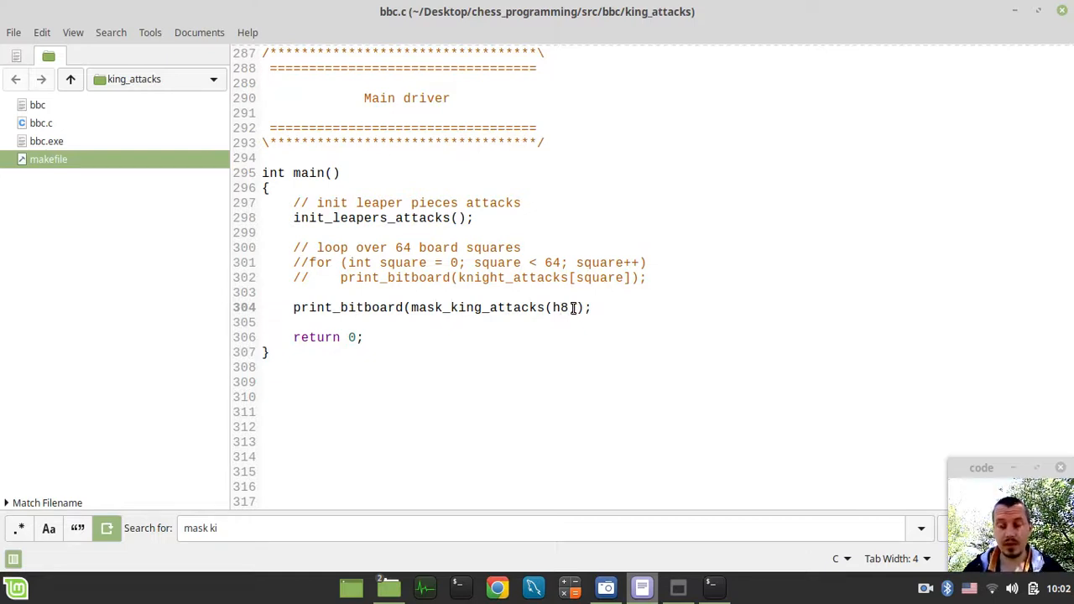
scroll(643, 315, up, 2)
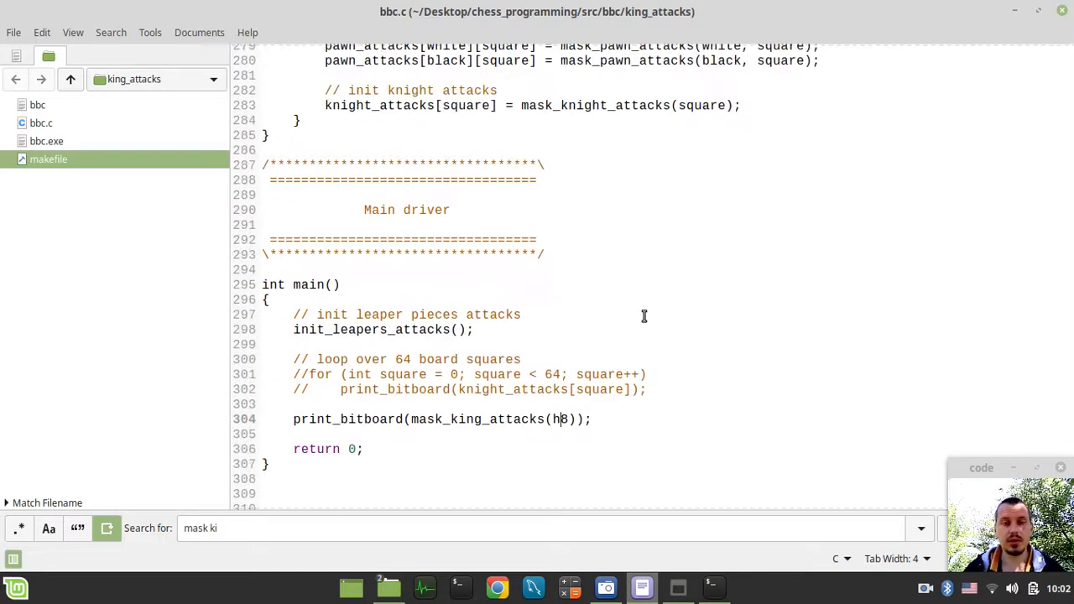
scroll(644, 316, up, 4)
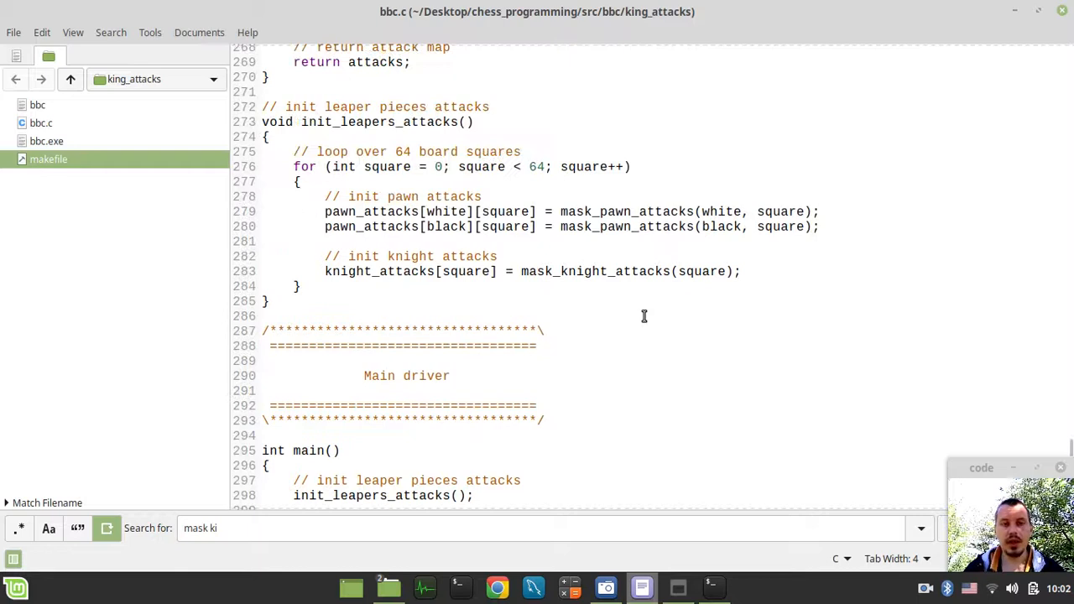
scroll(647, 315, down, 1)
scroll(648, 315, down, 4)
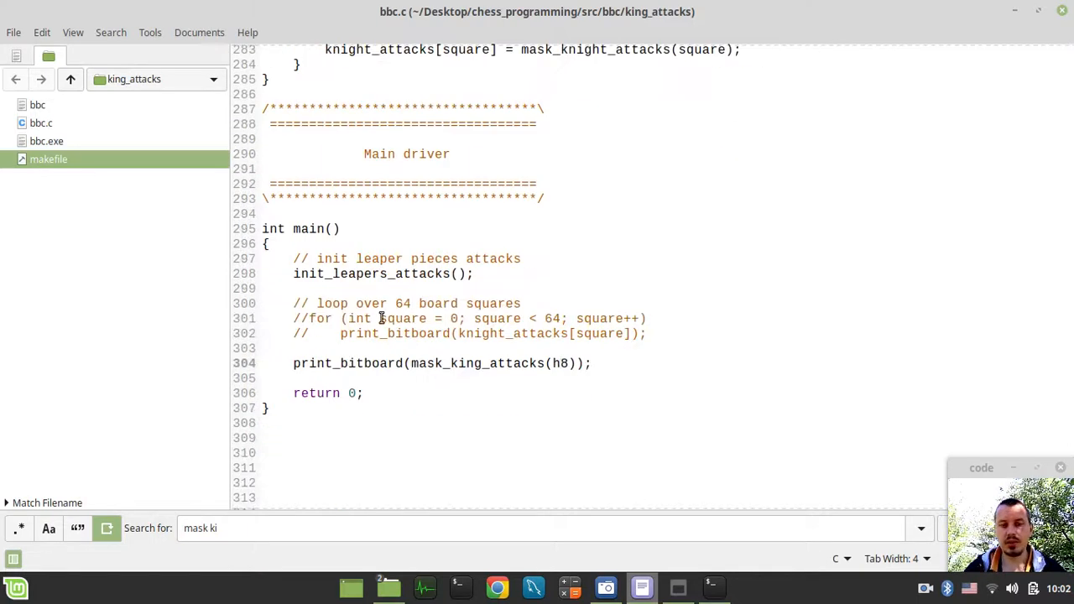
scroll(638, 312, up, 5)
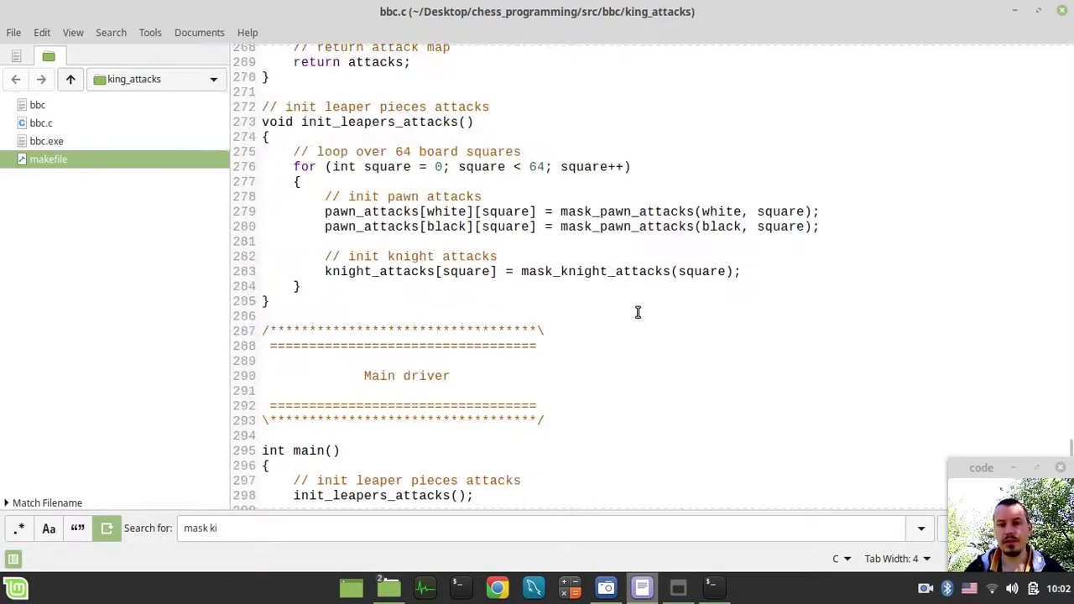
Add an init king attacks comment and king_attacks[square] = mask_king_attack(square); to the leaper loop, then save.
click(742, 271)
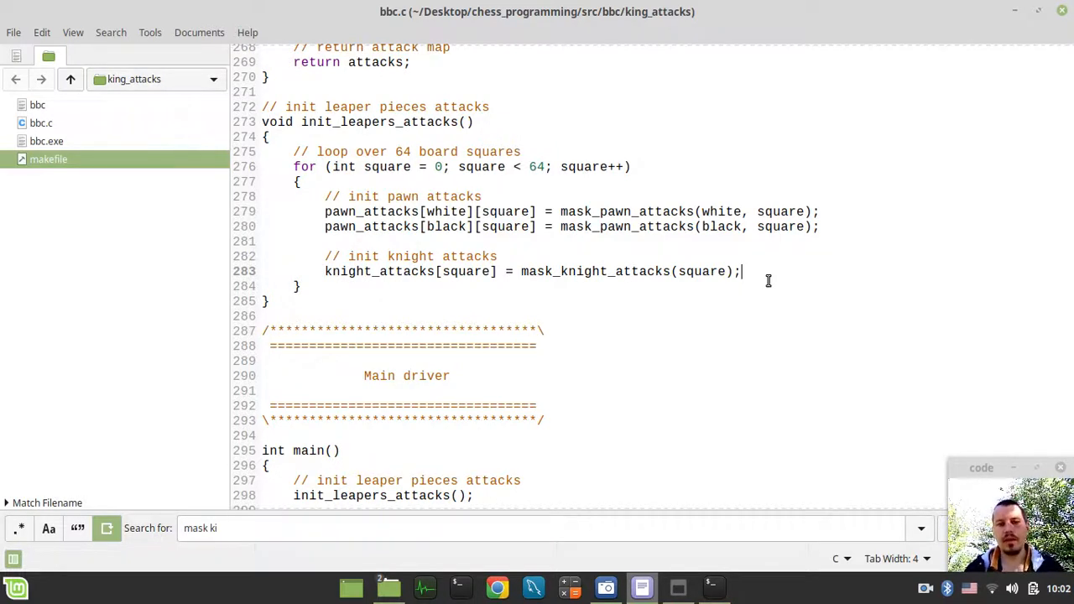
key(Return)
key(Return)
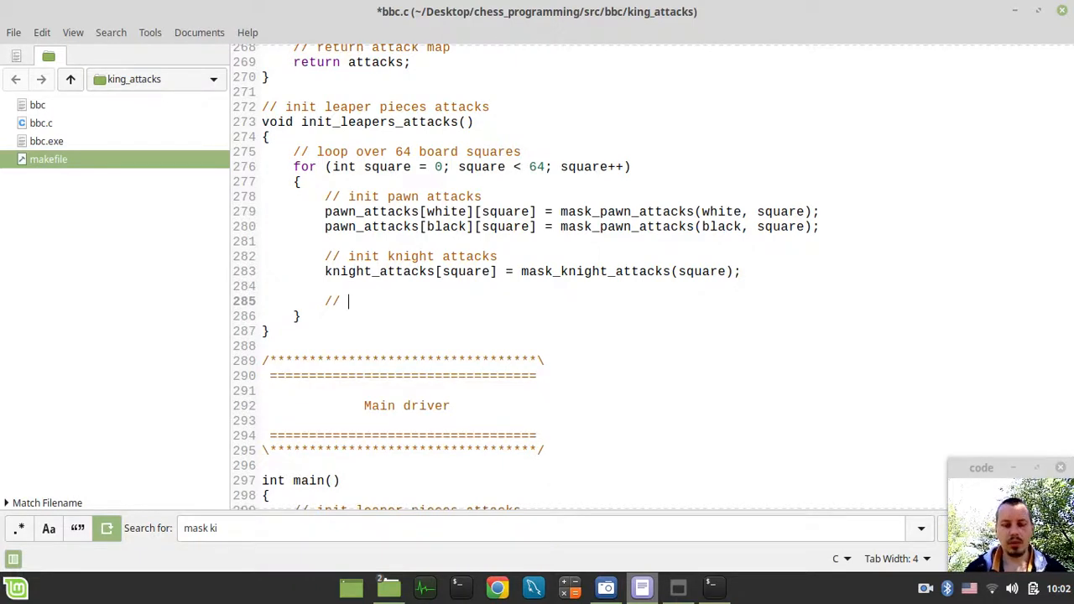
text(init )
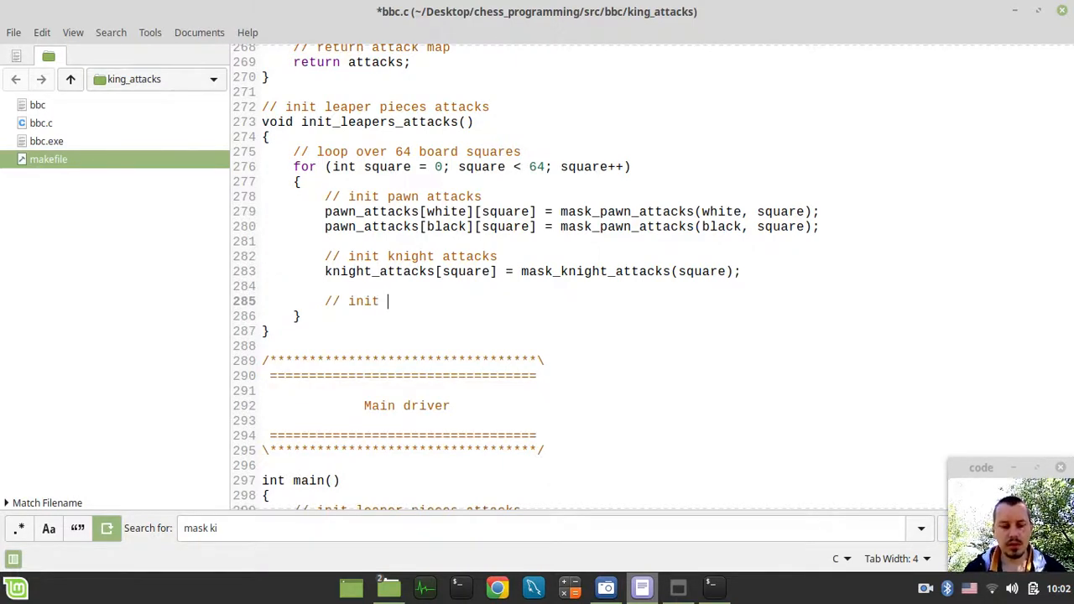
text(king attacks)
key(Return)
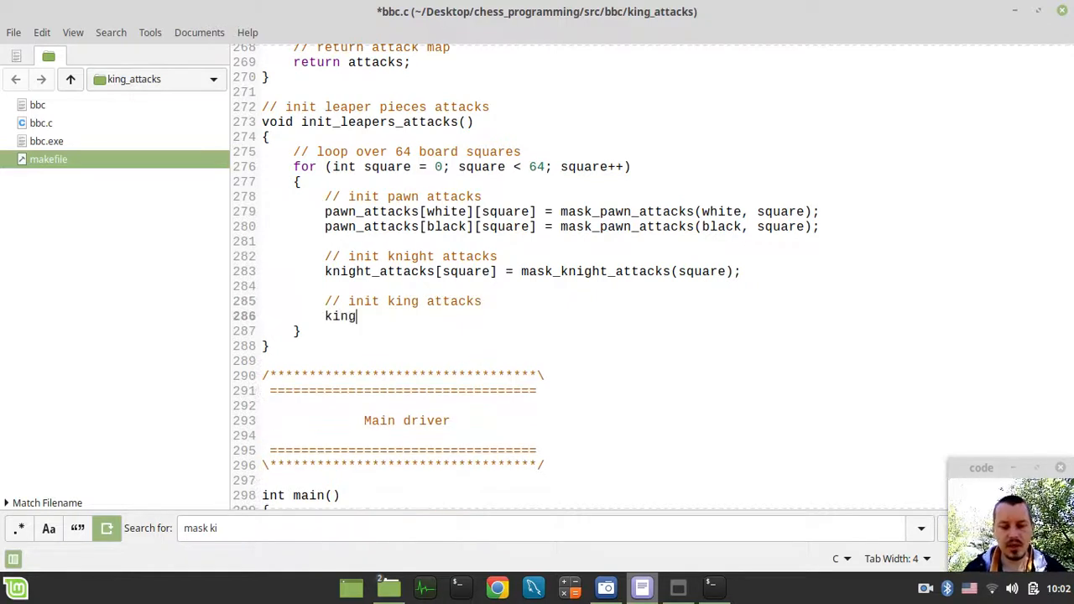
text(ttacks[s)
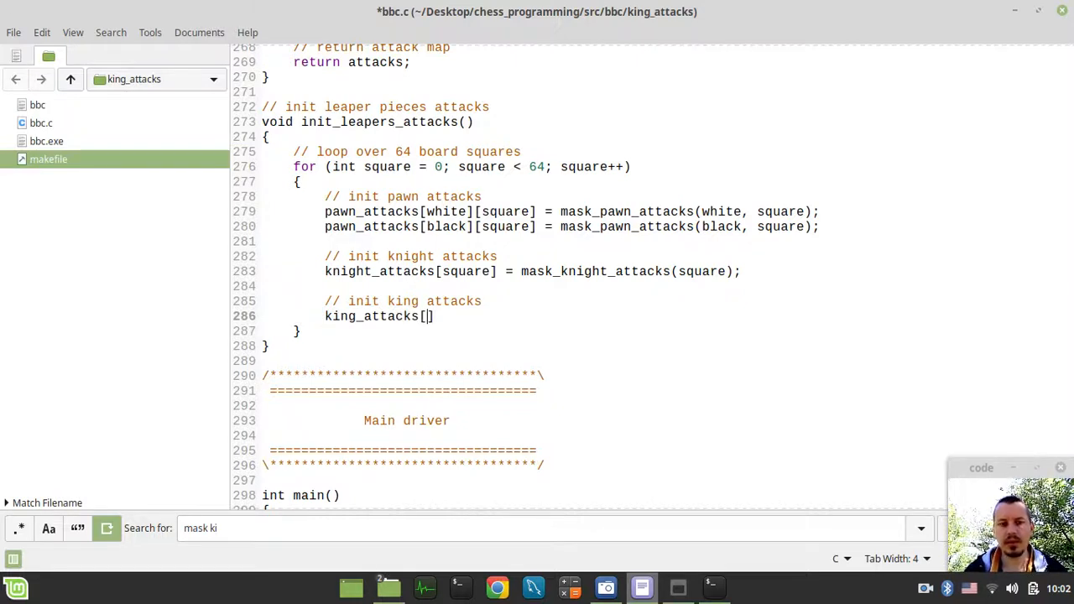
text(quare)
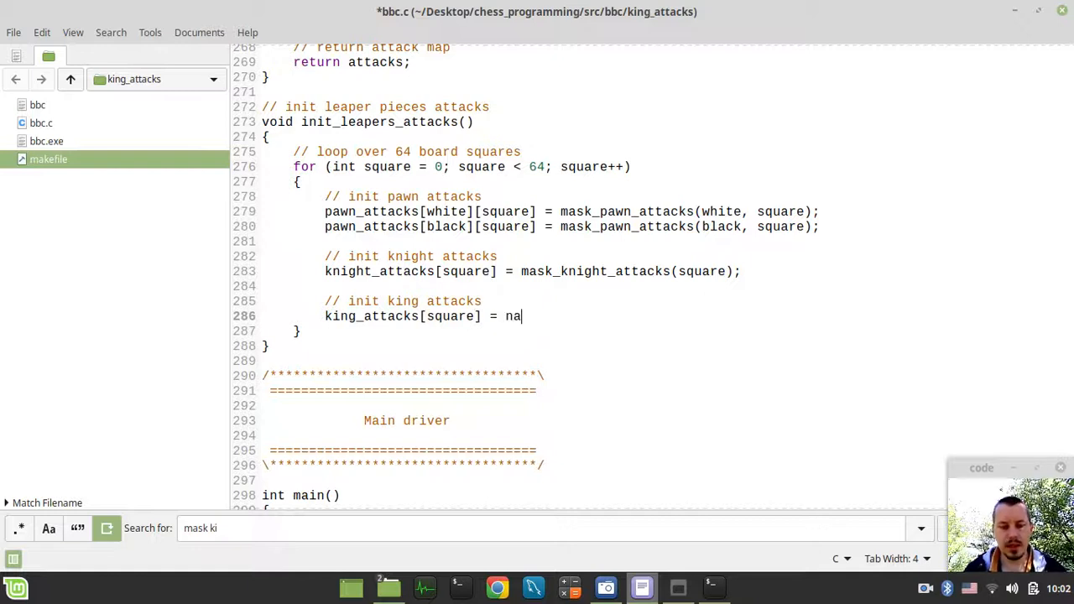
key(BackSpace)
key(BackSpace)
text(mask_king_attack();)
key(Left)
key(Left)
text(square)
key(ctrl+s)
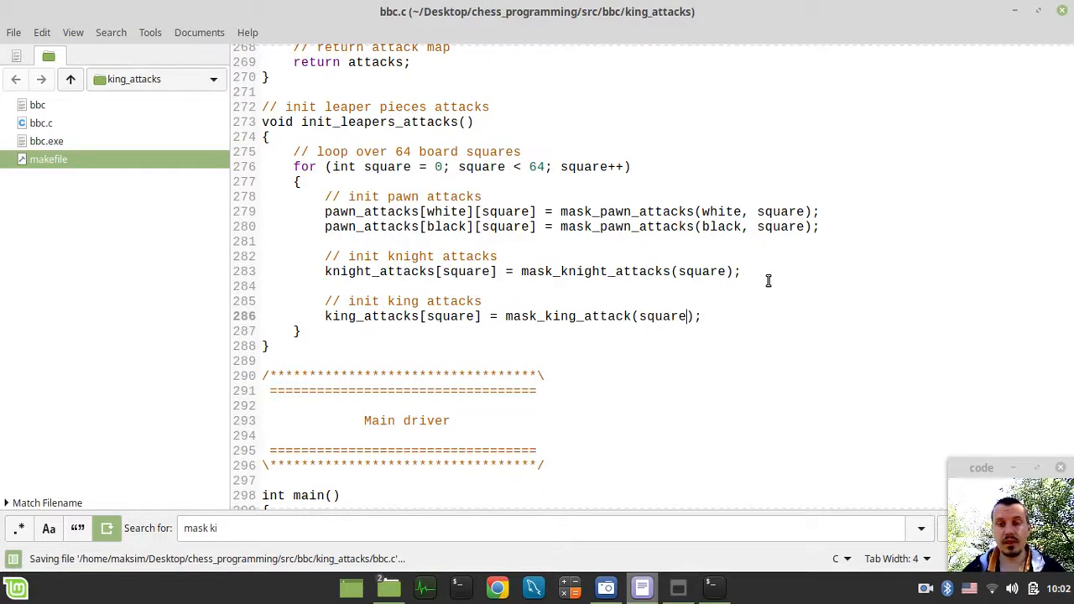
scroll(768, 280, down, 4)
Delete the single print_bitboard(mask_king_attacks(h8)) line from main.
key(ctrl+s)
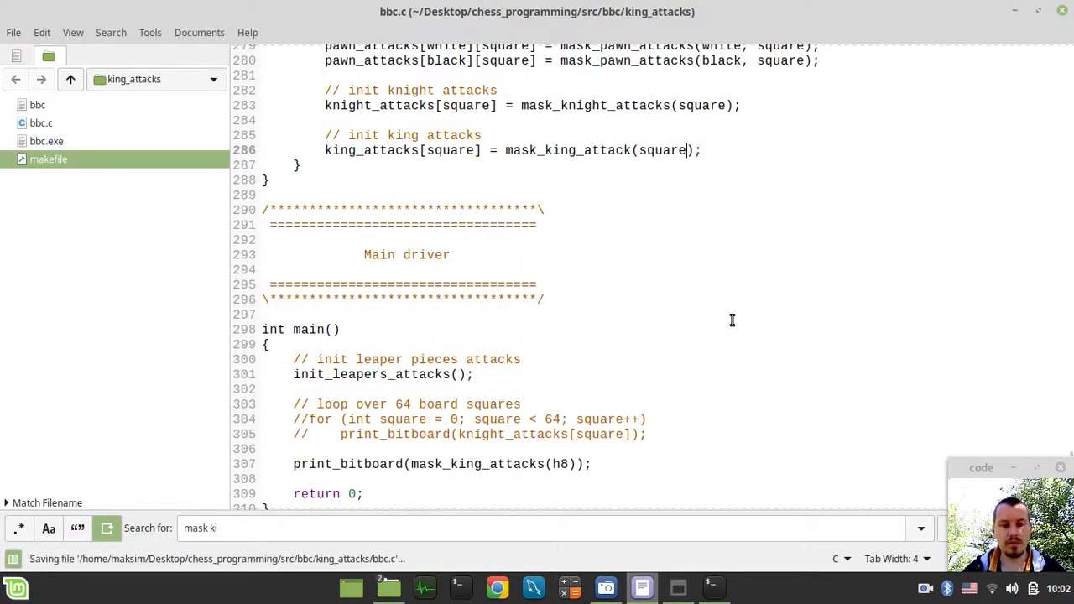
click(615, 461)
key(shift+Home)
key(BackSpace)
key(BackSpace)
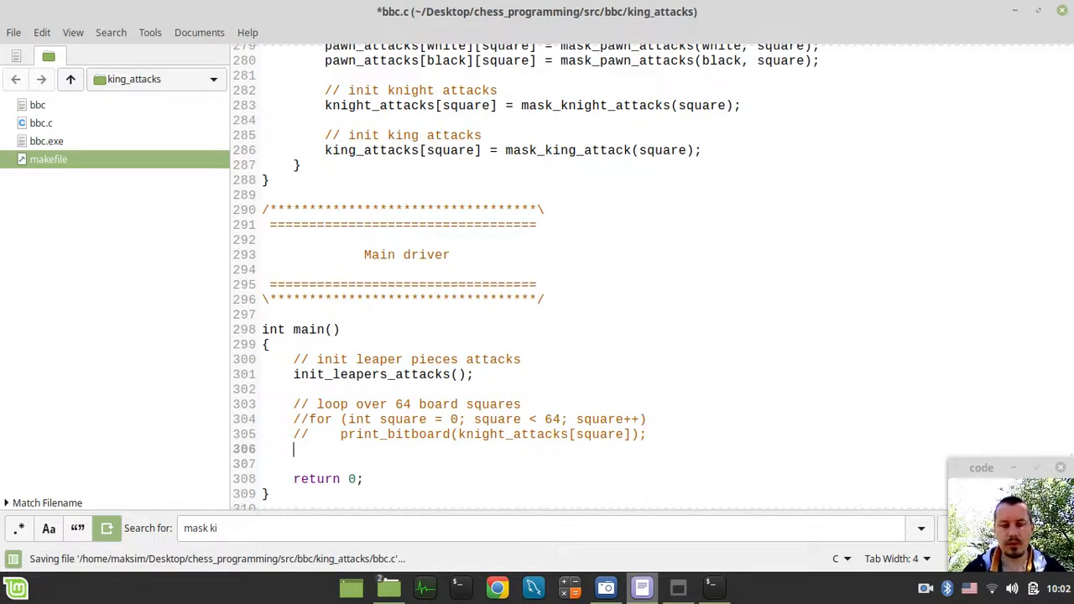
key(BackSpace)
key(BackSpace)
Uncomment the 64-square loop and make it print king_attacks[square] instead of knight_attacks, then save.
key(Up)
key(Left)
key(Left)
key(Left)
key(Left)
key(Left)
key(Left)
key(Left)
key(Left)
key(Left)
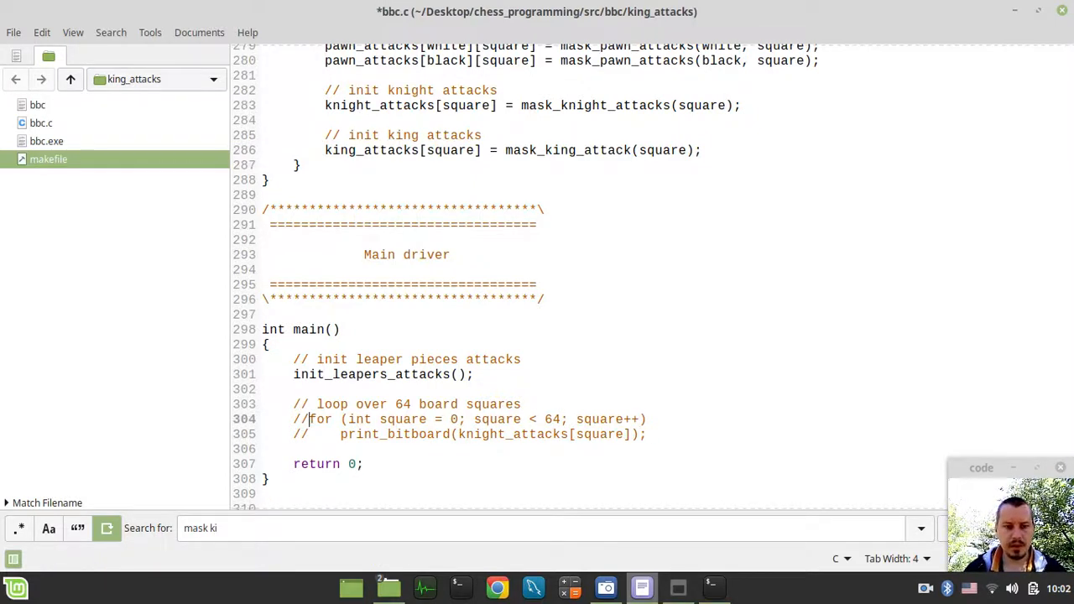
key(BackSpace)
key(BackSpace)
key(Down)
key(Right)
key(Right)
key(BackSpace)
key(BackSpace)
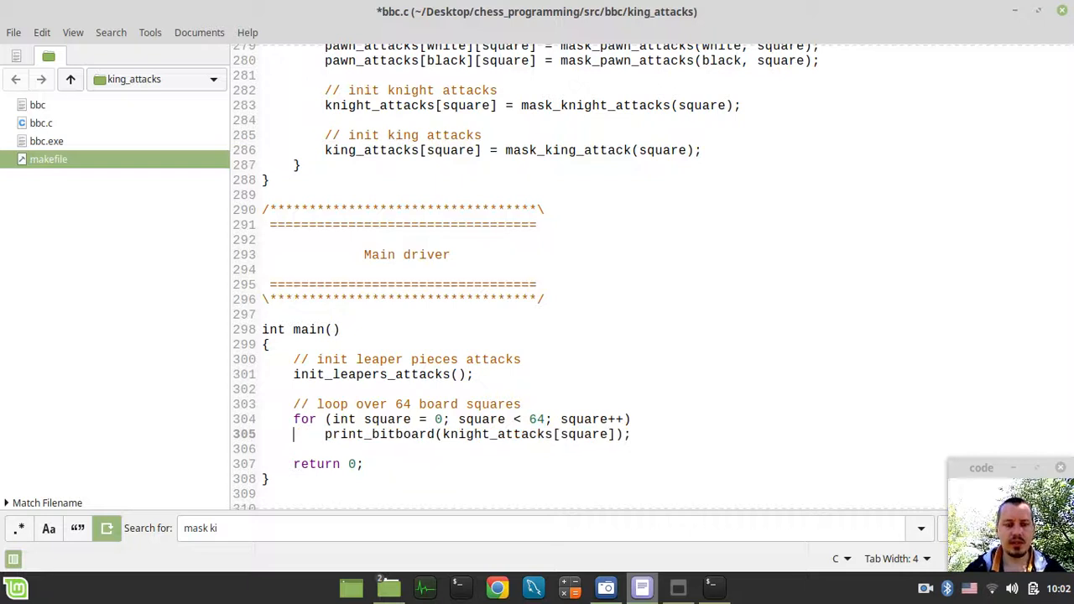
key(ctrl+s)
key(Right)
key(Right)
key(Right)
key(Right)
key(Right)
key(Right)
key(Right)
key(Right)
key(Right)
key(BackSpace)
key(BackSpace)
key(BackSpace)
key(BackSpace)
key(BackSpace)
text(ing)
key(ctrl+s)
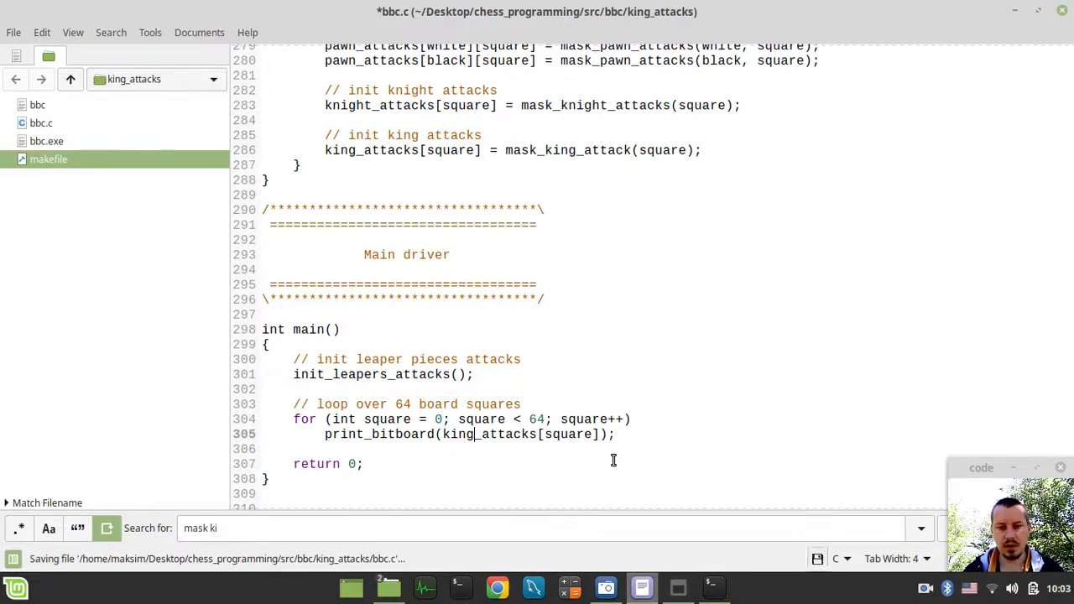
Clear the terminal and run make debug && ./bbc, hitting a link error on mask_king_attack.
key(alt+Tab)
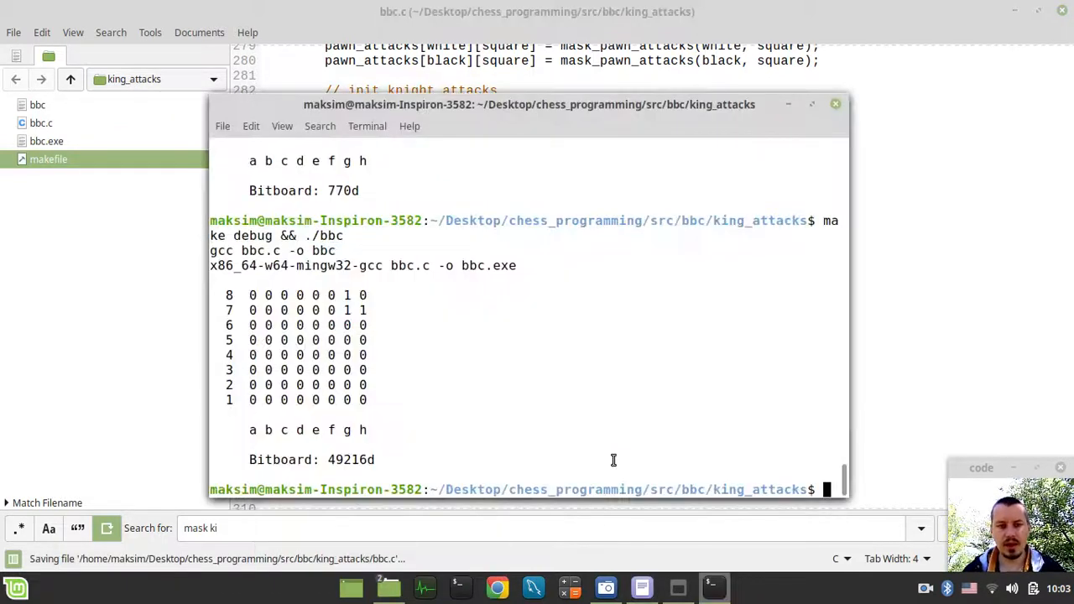
text(clear)
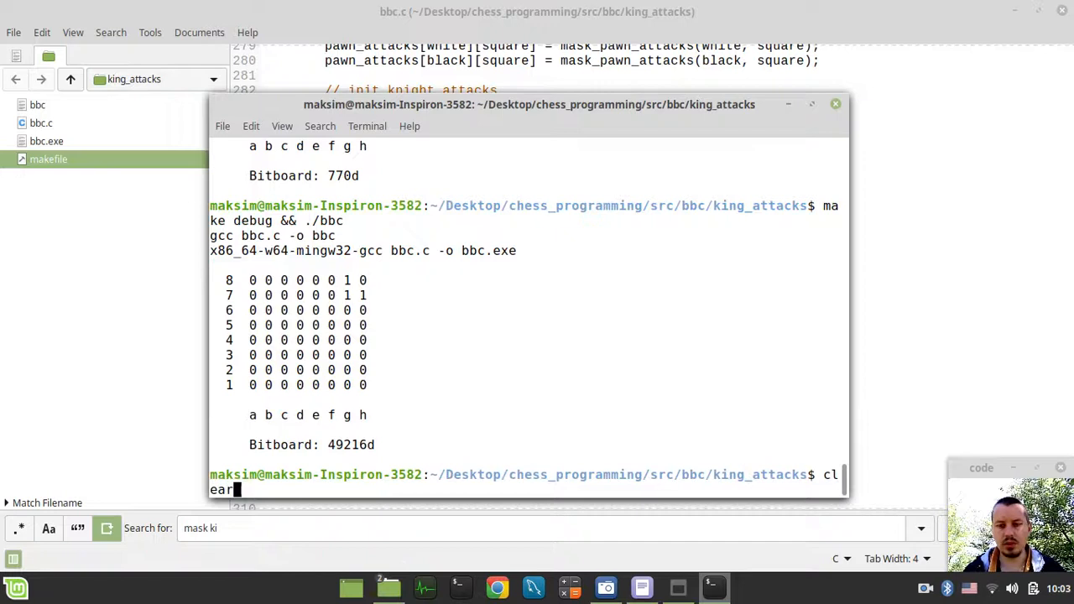
key(Return)
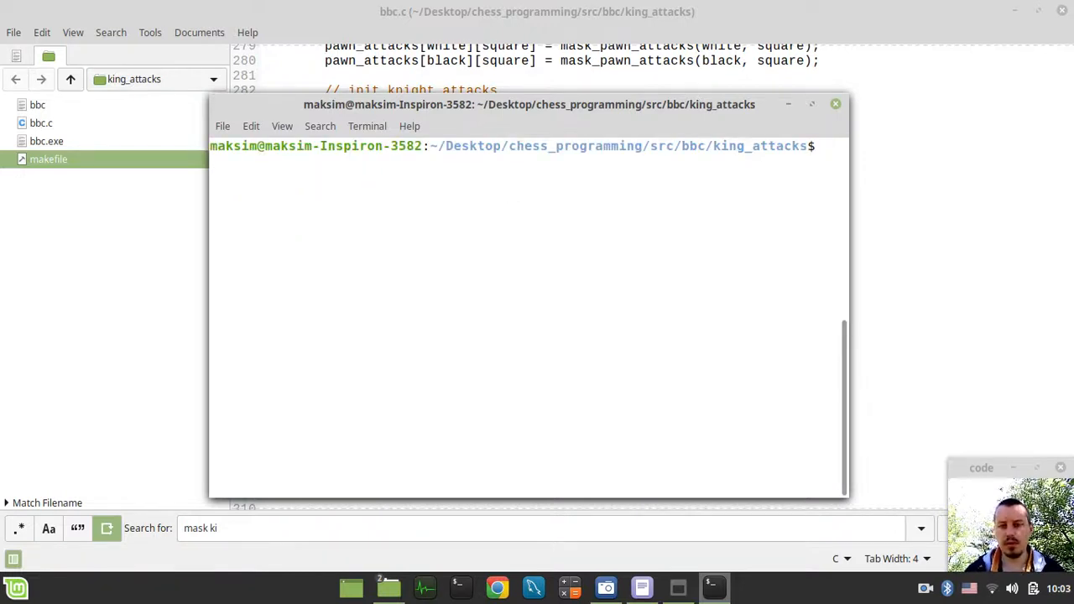
text(make debug && ./bbc)
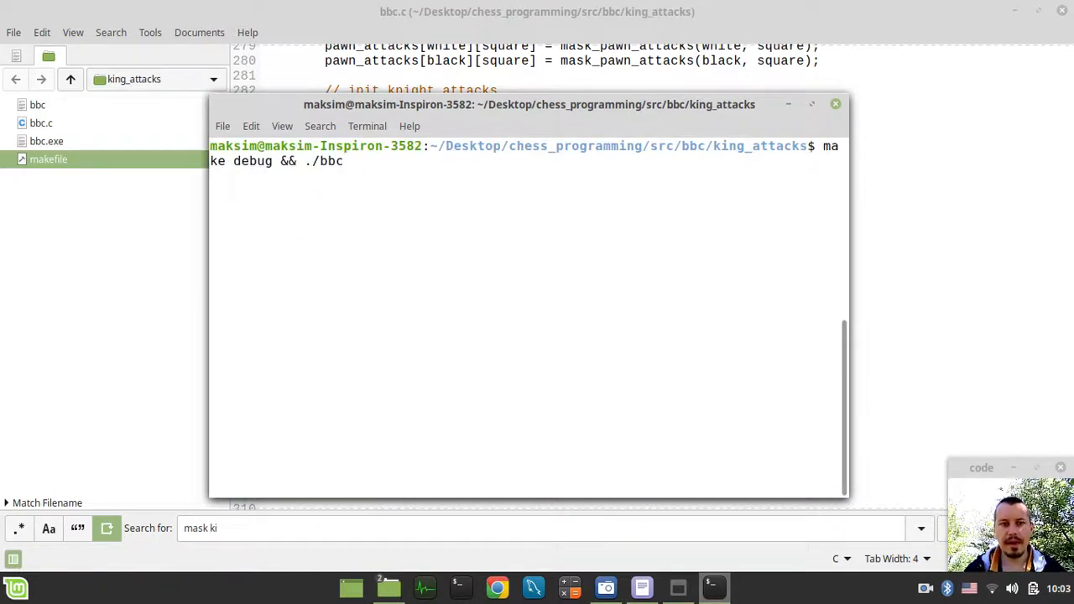
key(Return)
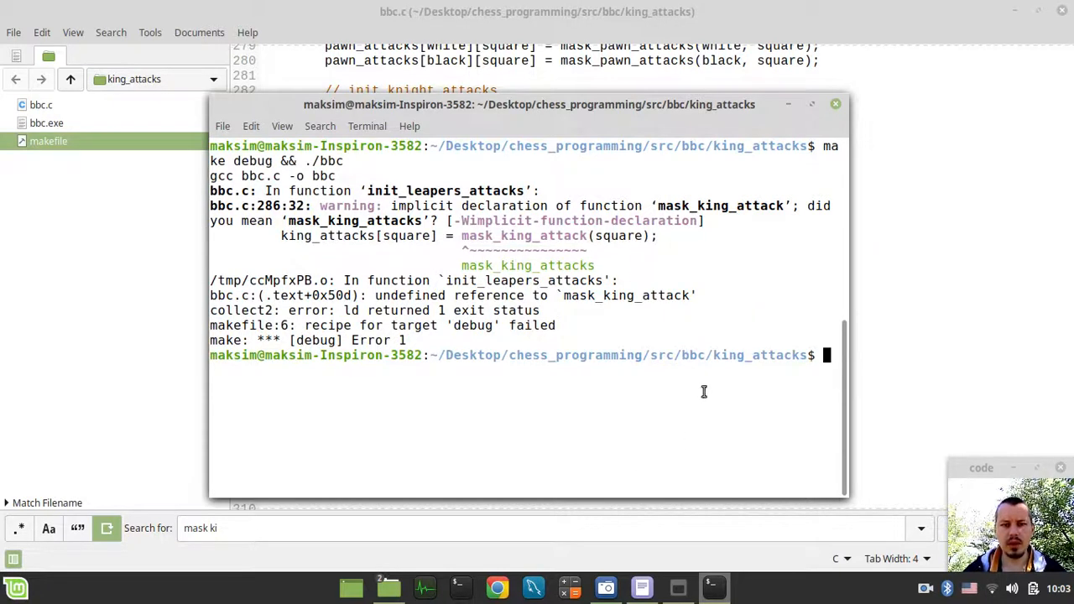
Correct the call to mask_king_attacks, save, and rebuild so all 64 king masks print.
click(885, 253)
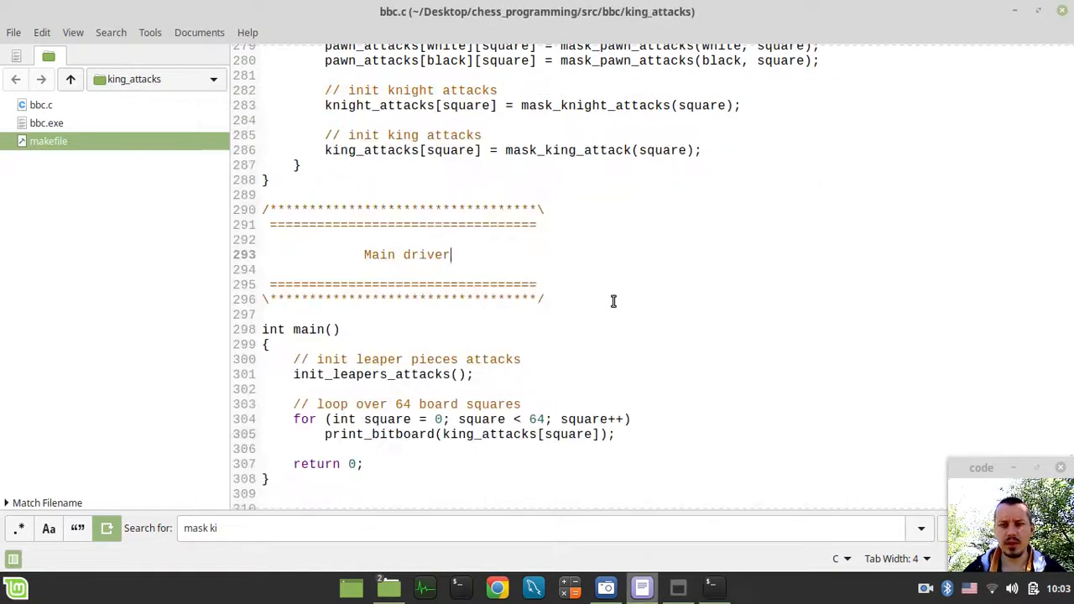
click(632, 151)
text(s)
key(ctrl+s)
key(alt+Tab)
key(Up)
key(Return)
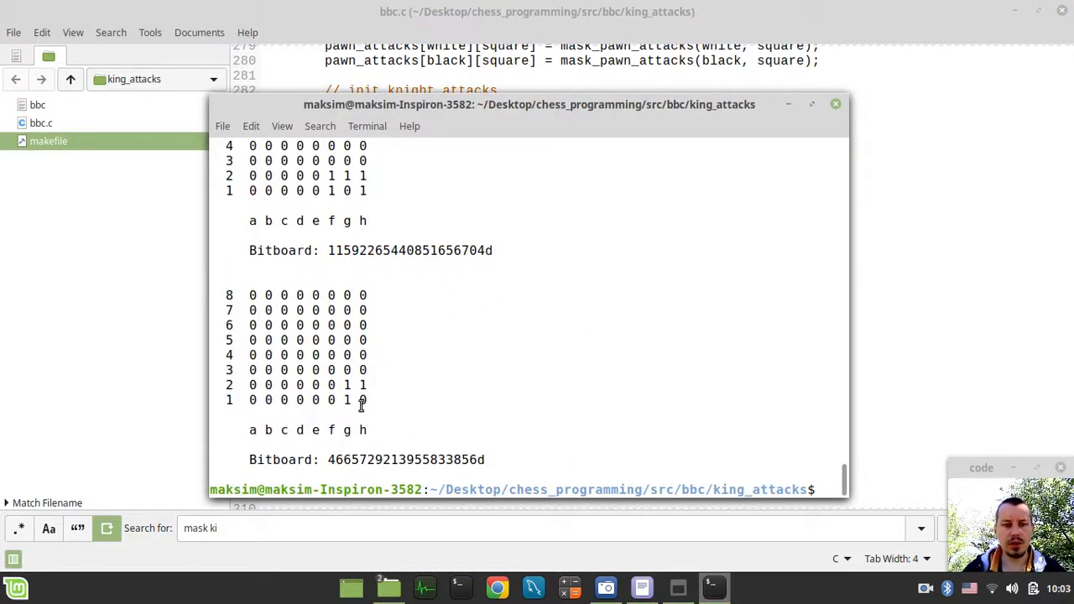
scroll(359, 412, up, 2)
scroll(345, 291, up, 2)
scroll(340, 285, up, 3)
scroll(335, 281, up, 5)
scroll(328, 273, up, 2)
scroll(319, 261, up, 3)
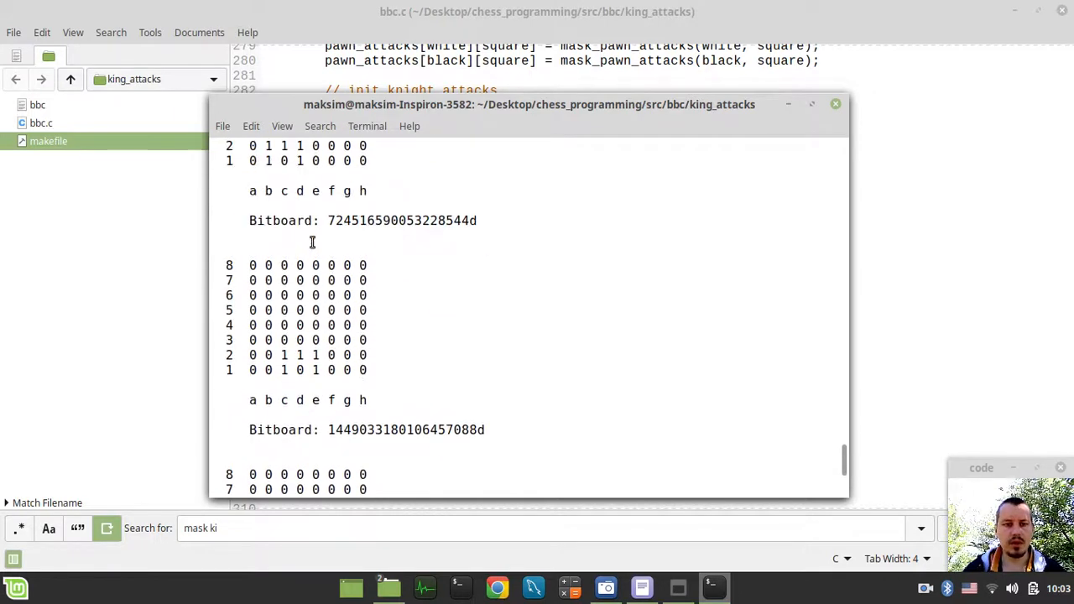
scroll(311, 246, up, 5)
scroll(307, 264, up, 5)
scroll(303, 279, up, 2)
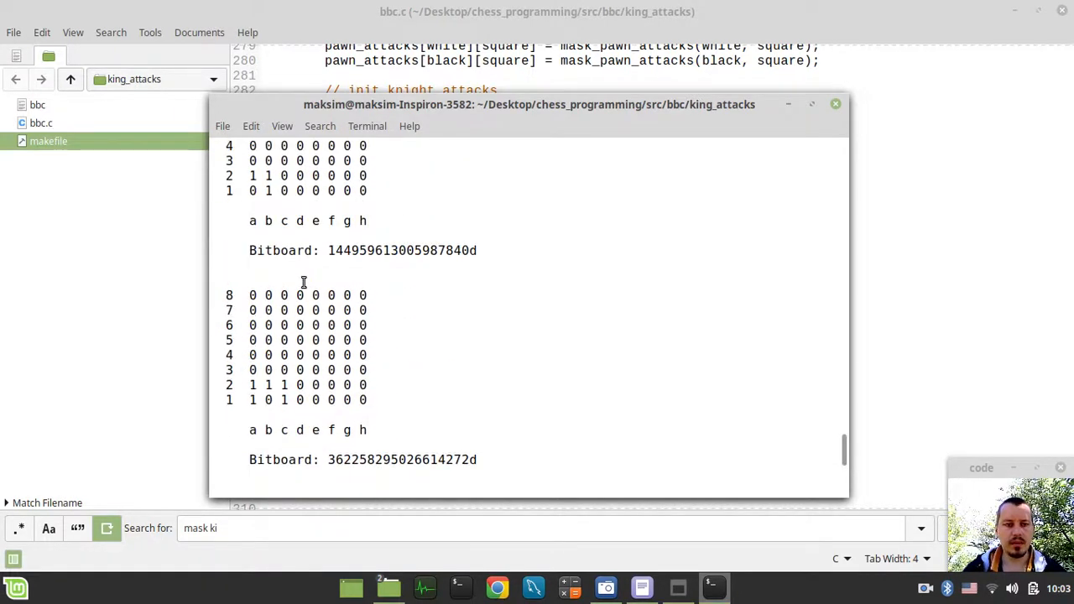
scroll(304, 282, up, 4)
scroll(324, 302, up, 7)
scroll(340, 321, up, 5)
scroll(349, 330, up, 3)
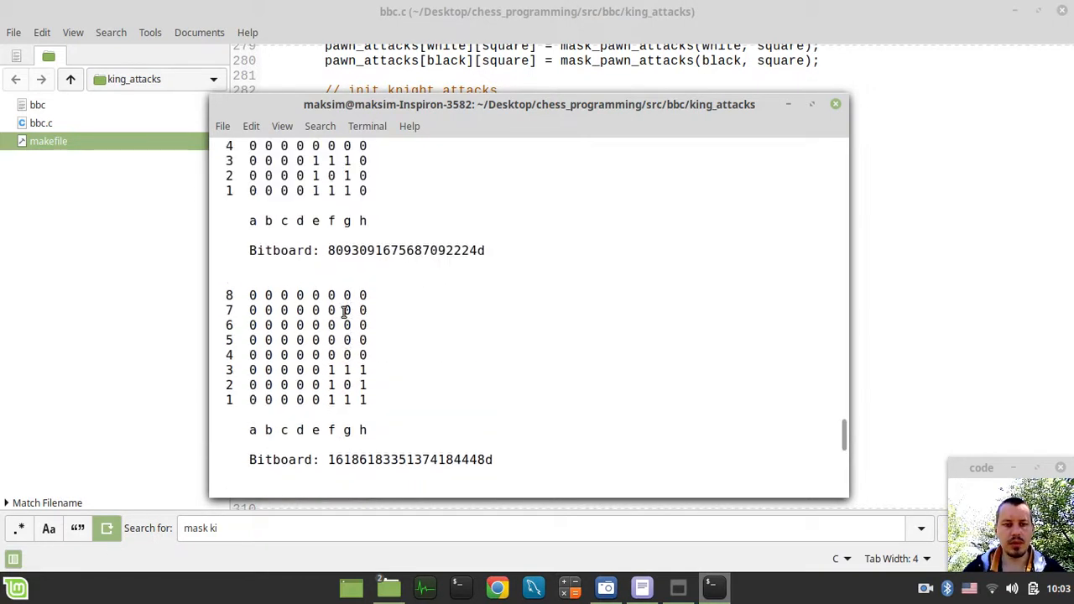
scroll(345, 311, up, 5)
scroll(353, 311, up, 6)
scroll(355, 314, up, 4)
scroll(340, 315, up, 5)
scroll(340, 315, up, 5)
scroll(341, 316, up, 7)
scroll(343, 317, up, 5)
scroll(343, 316, up, 7)
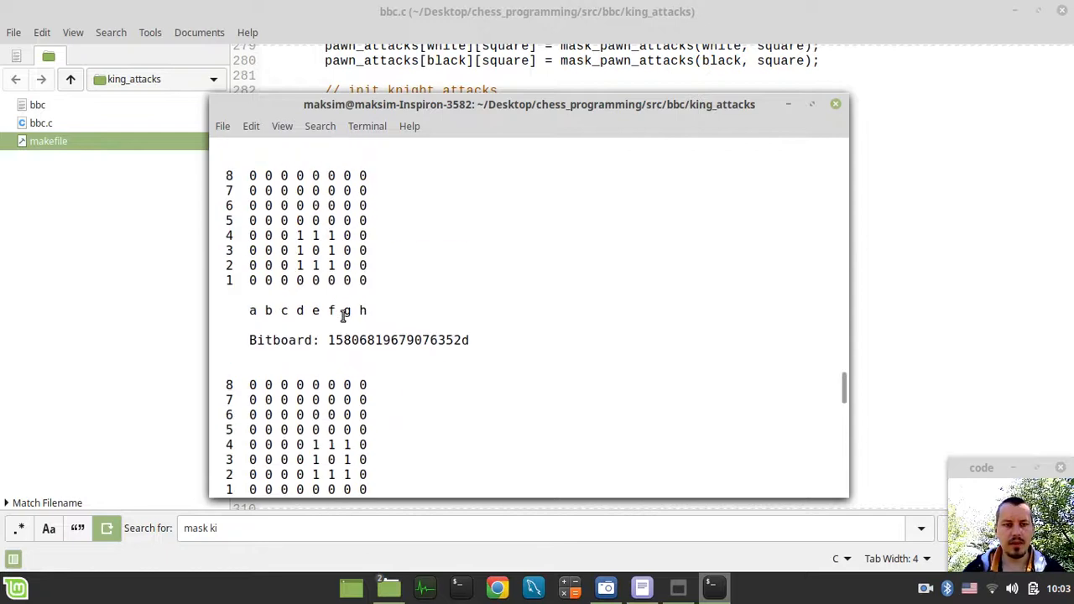
scroll(342, 316, up, 5)
scroll(342, 316, up, 10)
scroll(343, 316, up, 4)
scroll(343, 317, up, 5)
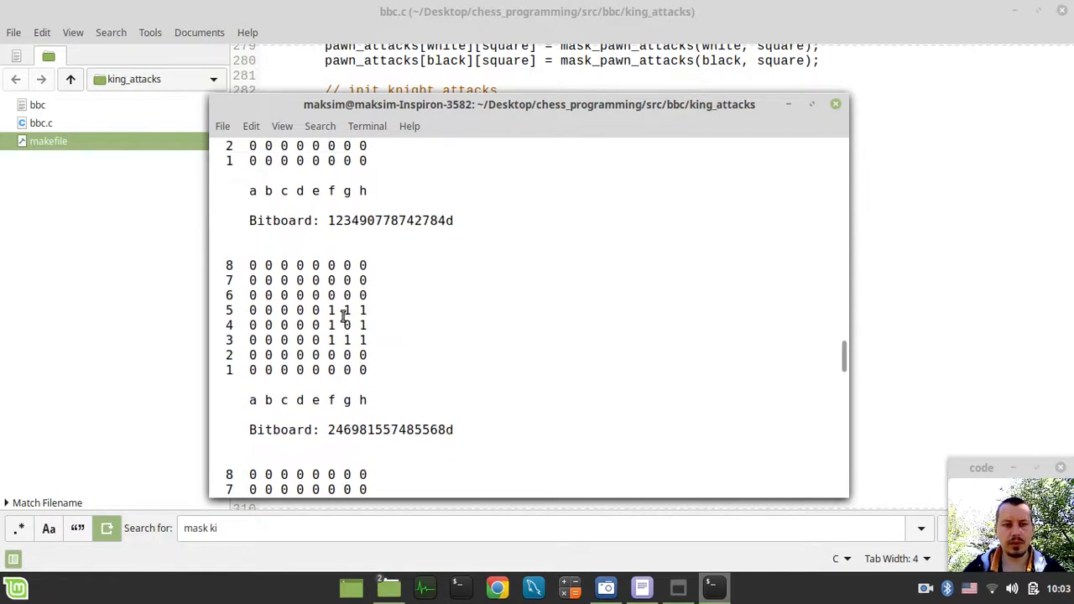
scroll(342, 311, up, 4)
scroll(347, 311, up, 9)
scroll(348, 312, up, 5)
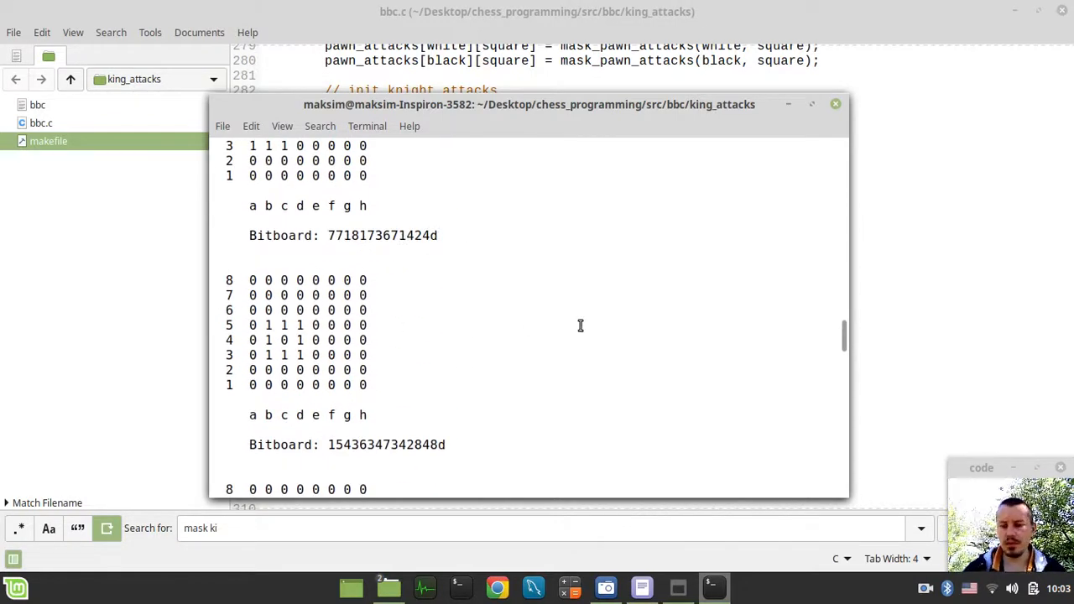
drag(837, 336, 842, 294)
scroll(547, 392, down, 10)
scroll(547, 392, down, 5)
scroll(548, 392, up, 10)
scroll(503, 348, down, 3)
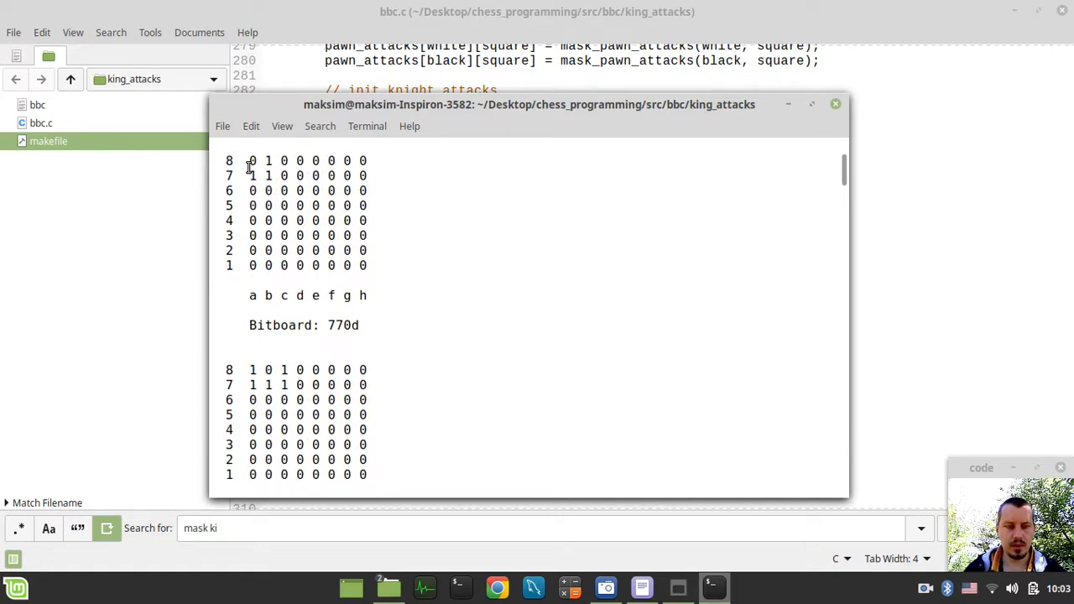
scroll(271, 261, down, 4)
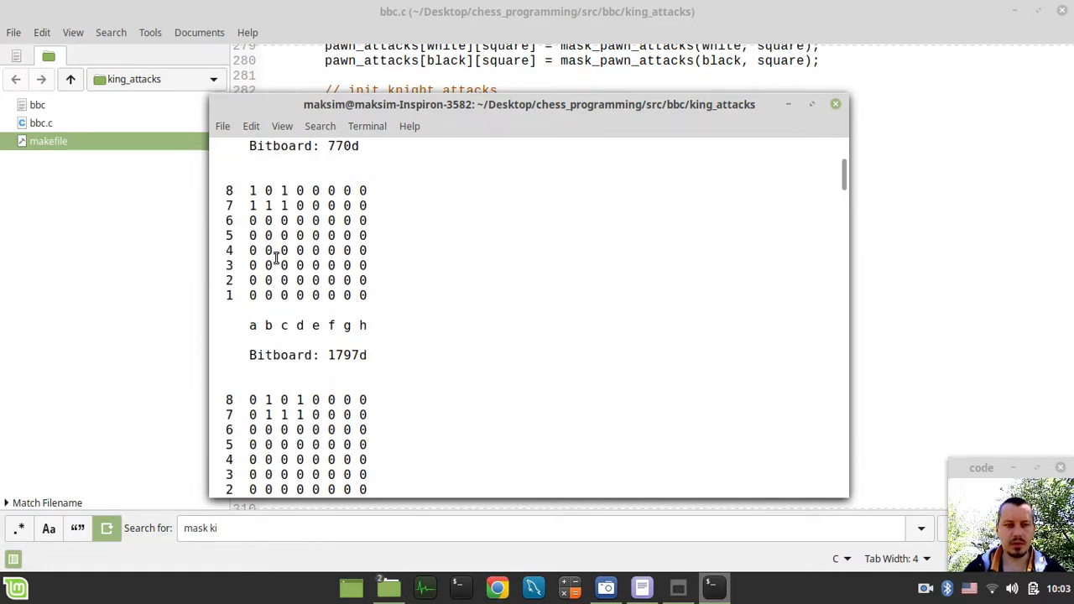
scroll(285, 302, down, 4)
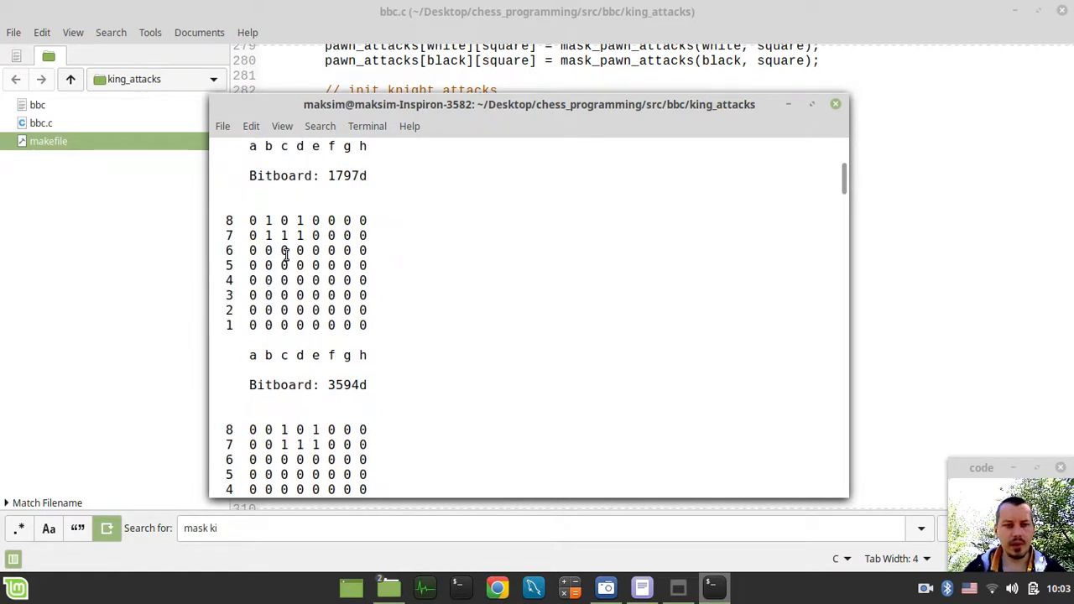
scroll(287, 256, down, 2)
scroll(304, 276, down, 8)
scroll(307, 280, down, 4)
scroll(317, 279, down, 3)
scroll(331, 274, down, 5)
scroll(331, 278, down, 2)
scroll(332, 275, down, 8)
scroll(332, 276, down, 5)
scroll(332, 275, down, 5)
scroll(332, 275, down, 5)
scroll(332, 276, down, 5)
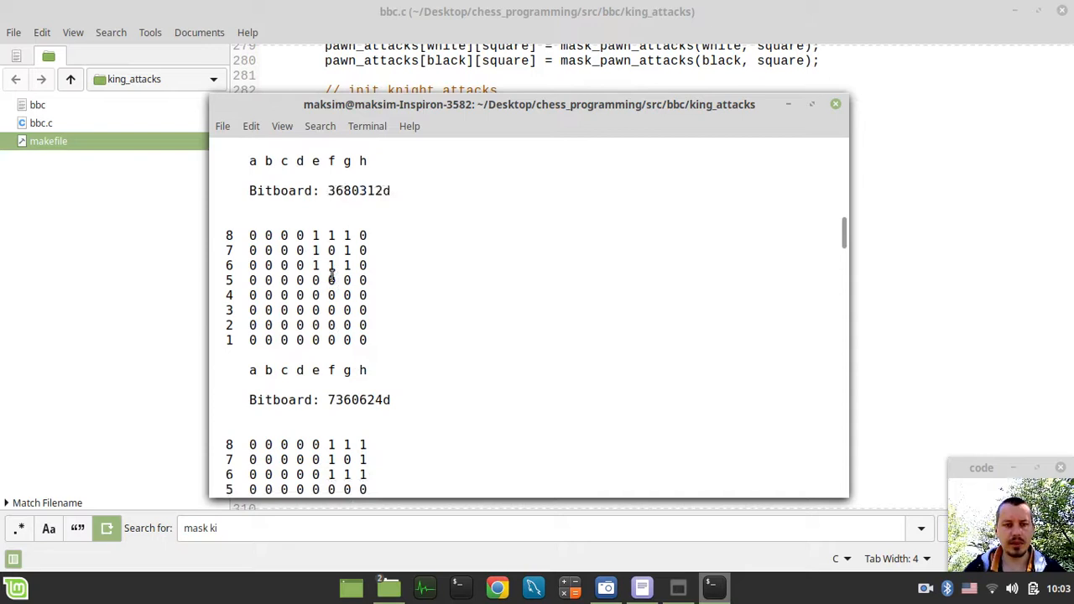
scroll(331, 277, down, 5)
scroll(332, 277, down, 5)
scroll(331, 277, down, 3)
scroll(332, 277, down, 5)
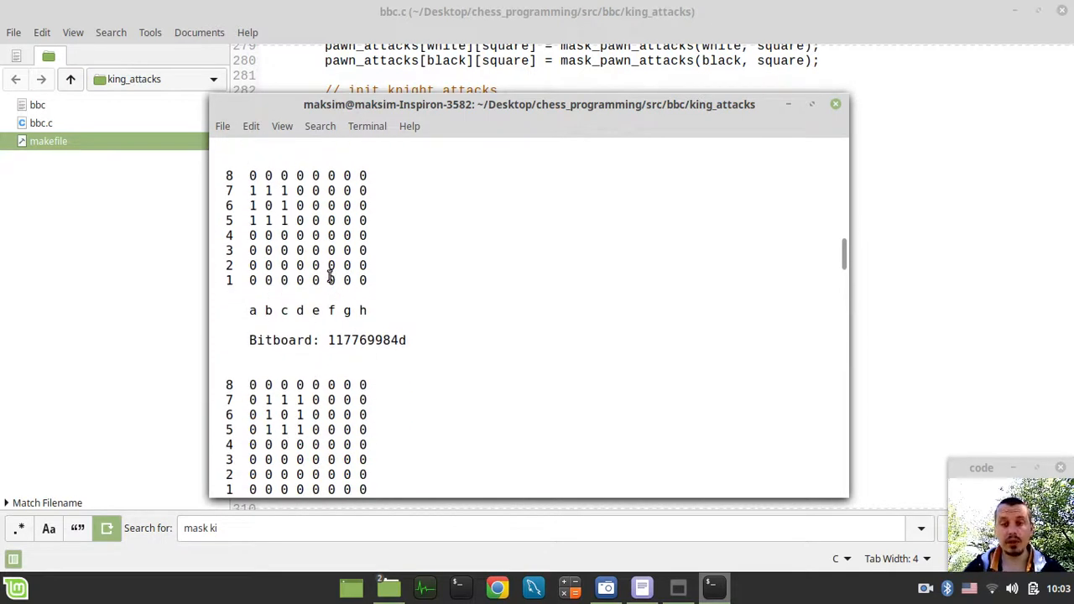
Bring the bbc.c editor back in front after reviewing the printed king attack bitboards.
click(923, 210)
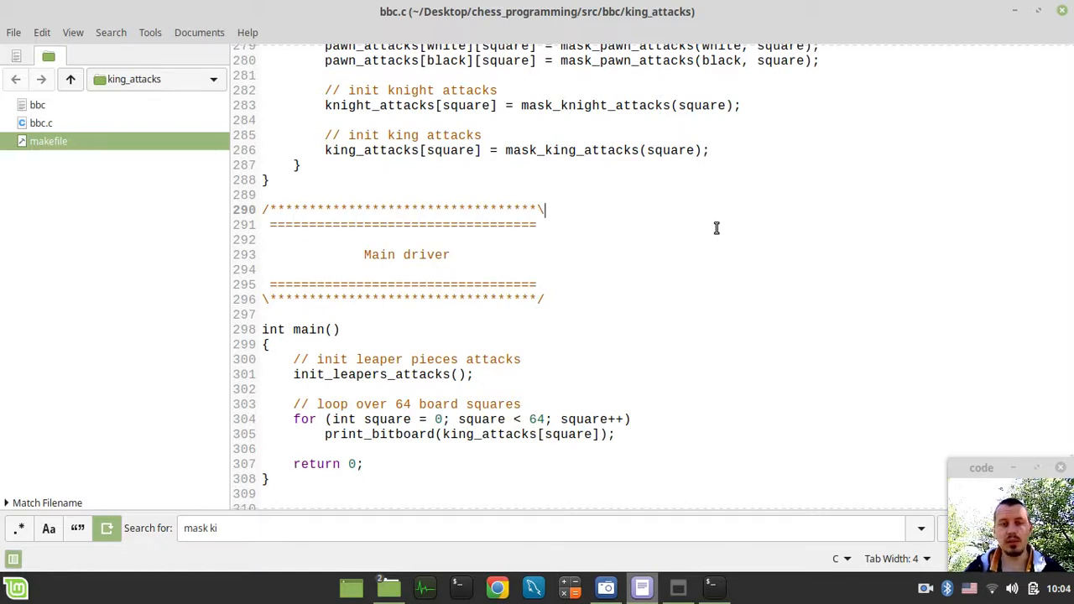
scroll(717, 229, up, 4)
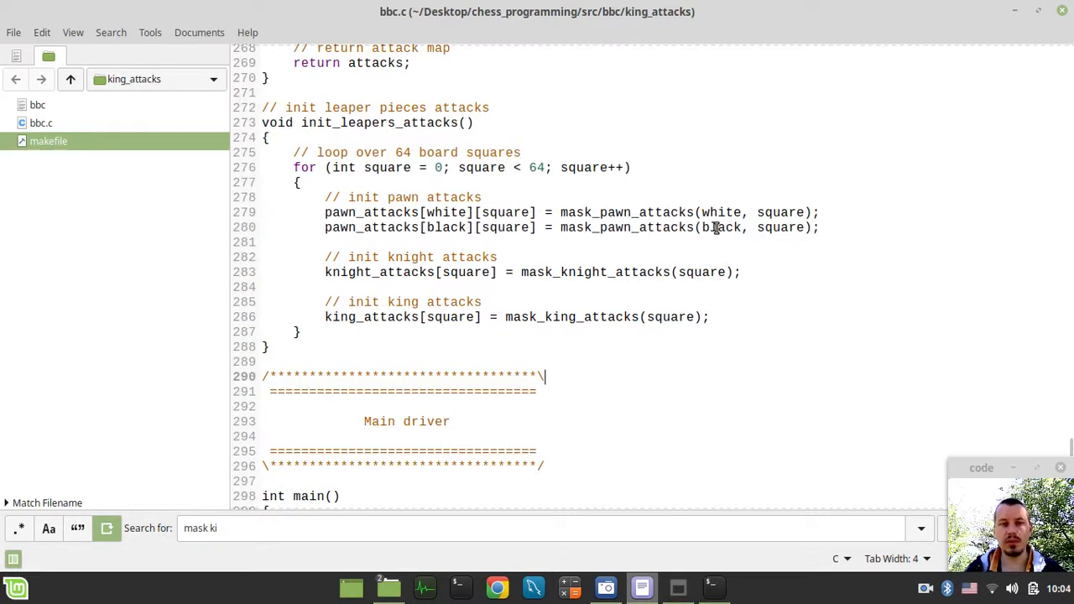